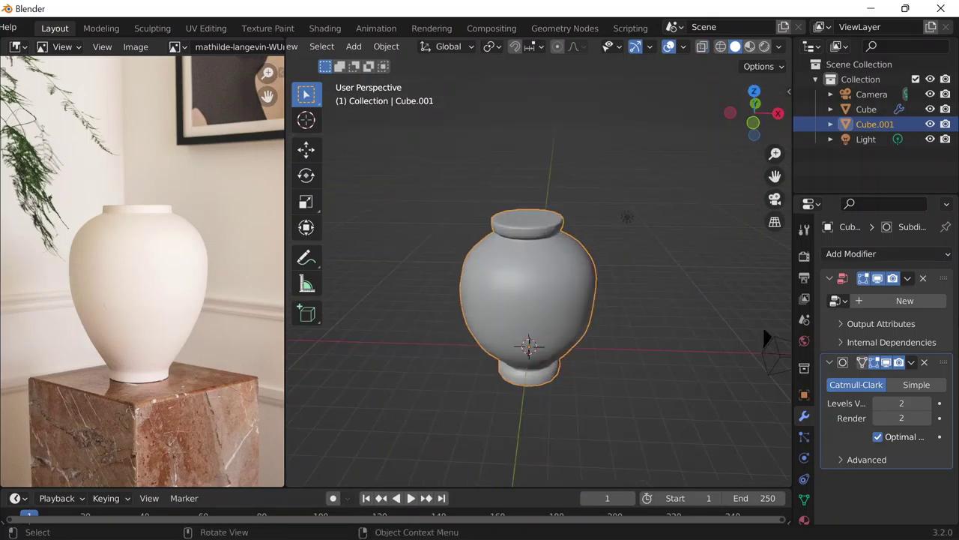
Step: Collapse the first Subdivision panel and add a second Subdivision Surface modifier to the vase
click(829, 362)
click(870, 255)
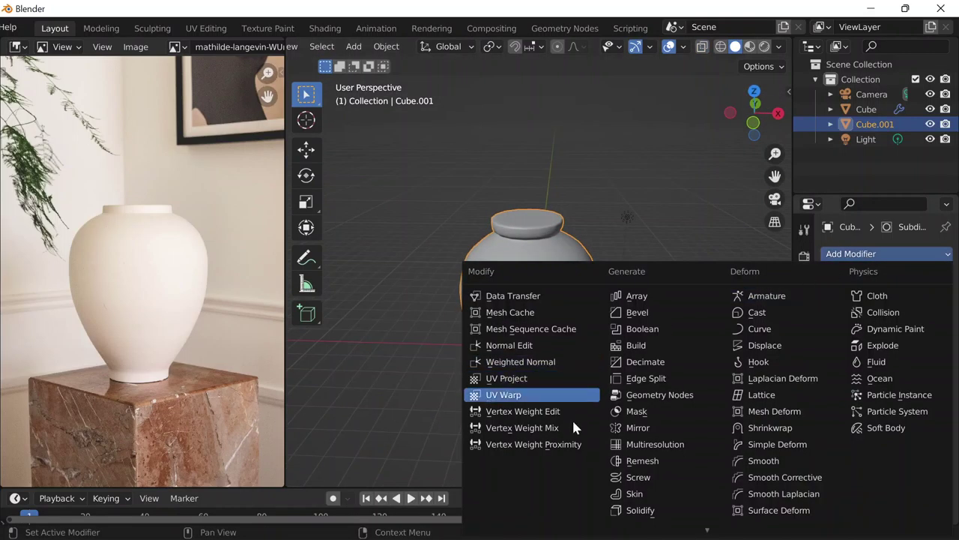
scroll(622, 450, down, 3)
scroll(675, 459, up, 3)
click(664, 509)
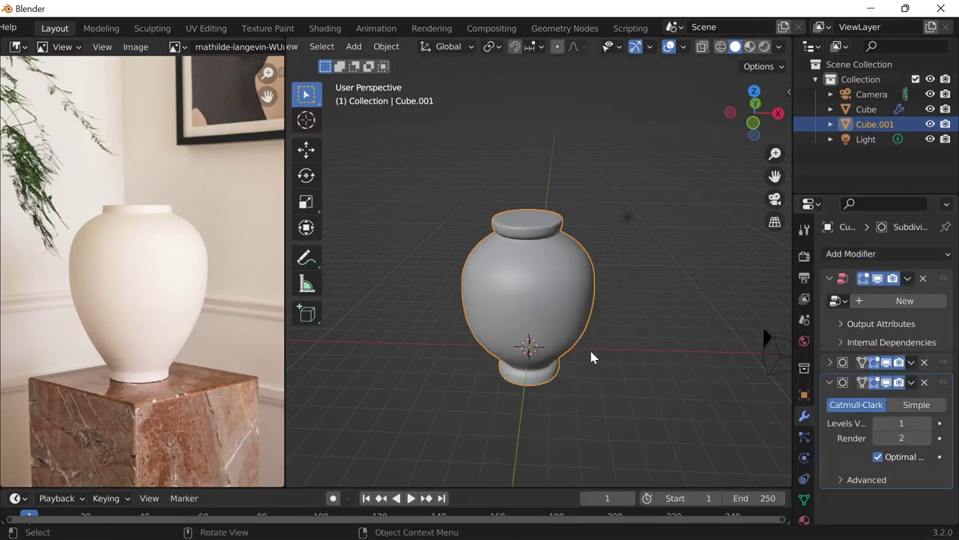
Step: Scale the vase along Z to make it taller
key(s)
key(z)
click(597, 321)
scroll(597, 321, down, 2)
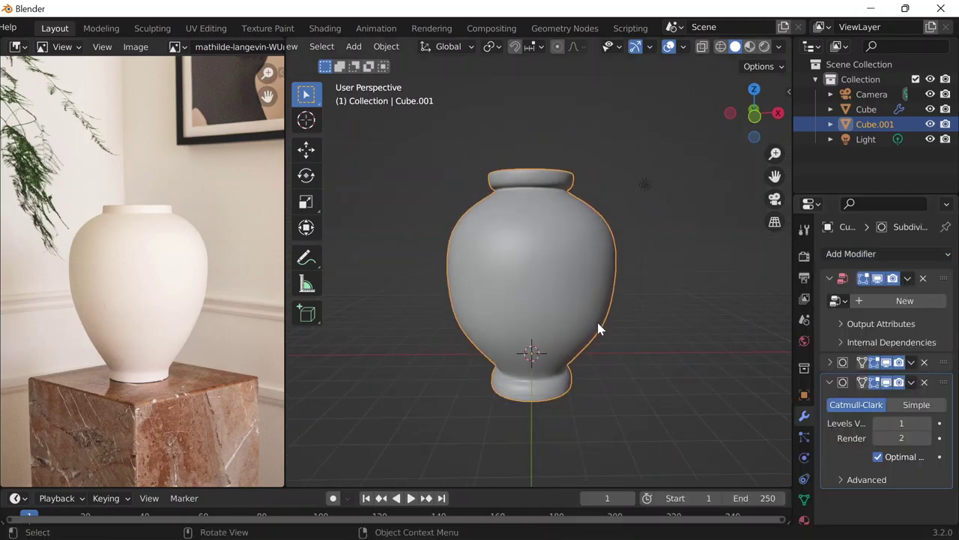
Step: Add a Bevel modifier to the vase and move it above the Subdivision modifier
click(862, 254)
click(631, 313)
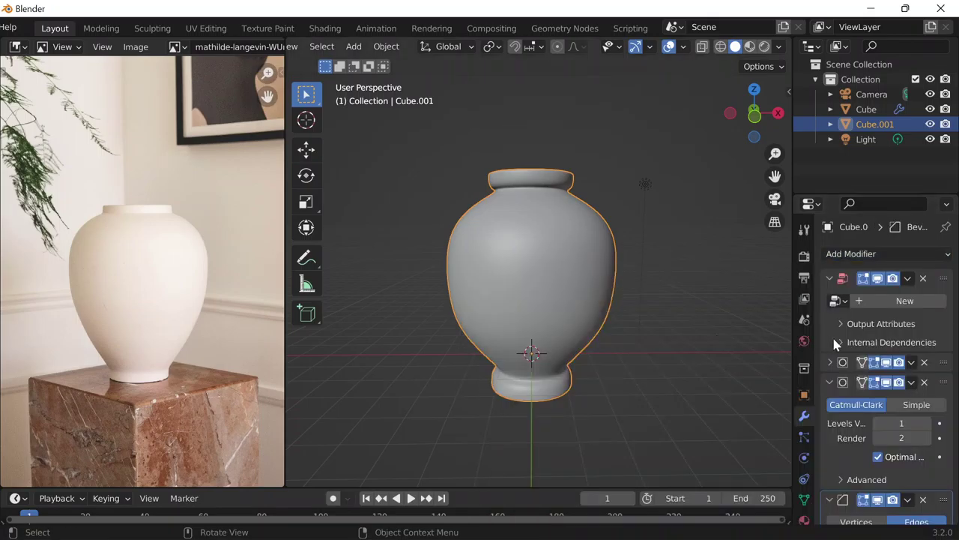
scroll(868, 381, down, 5)
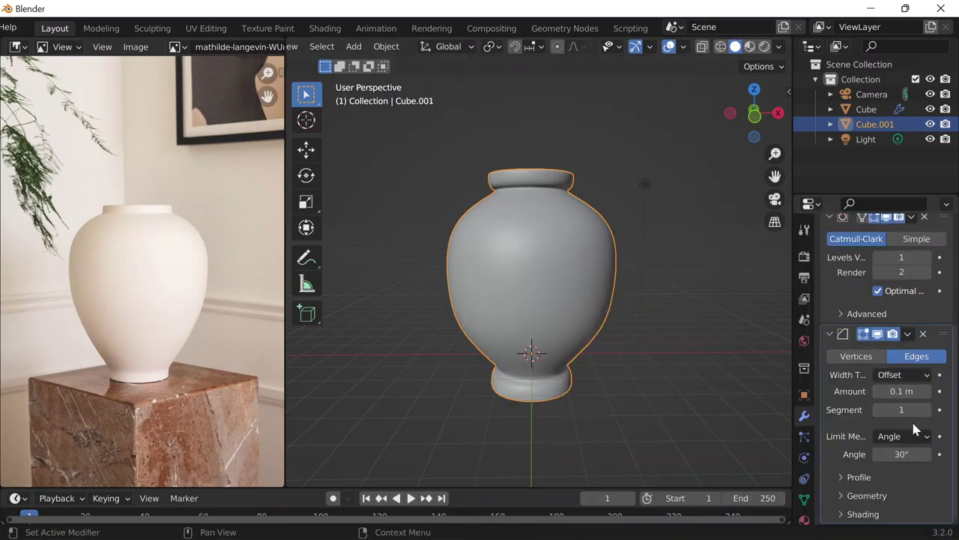
scroll(911, 419, up, 4)
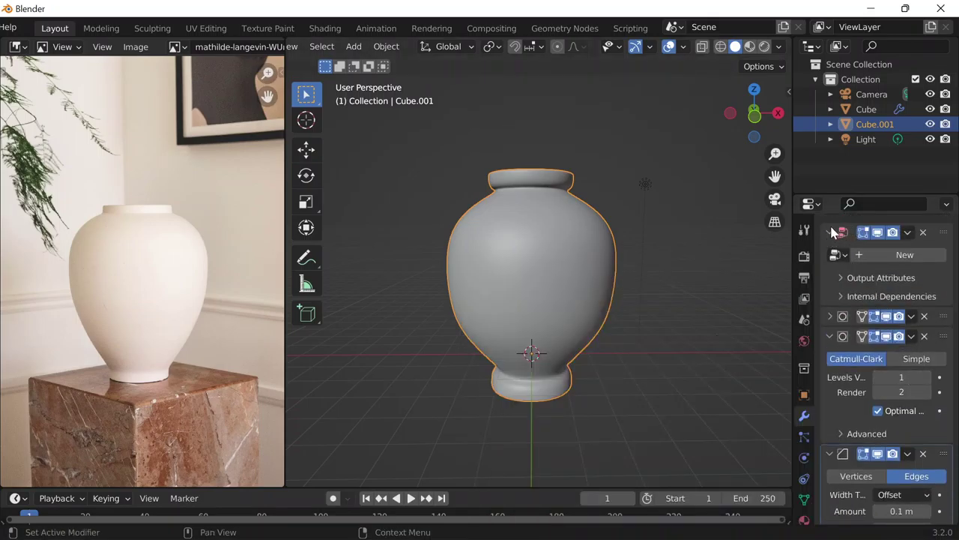
scroll(832, 232, down, 3)
scroll(899, 234, up, 3)
scroll(924, 234, down, 3)
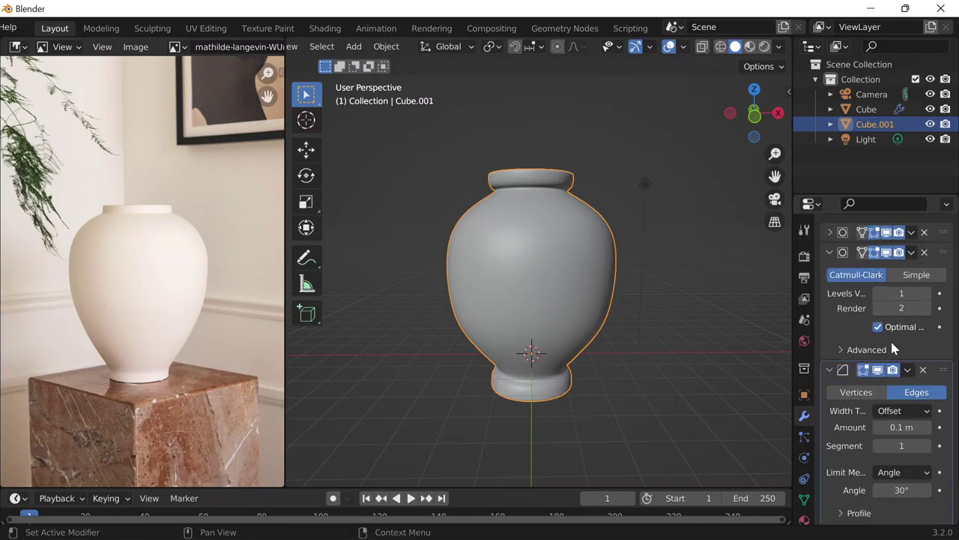
scroll(891, 345, down, 1)
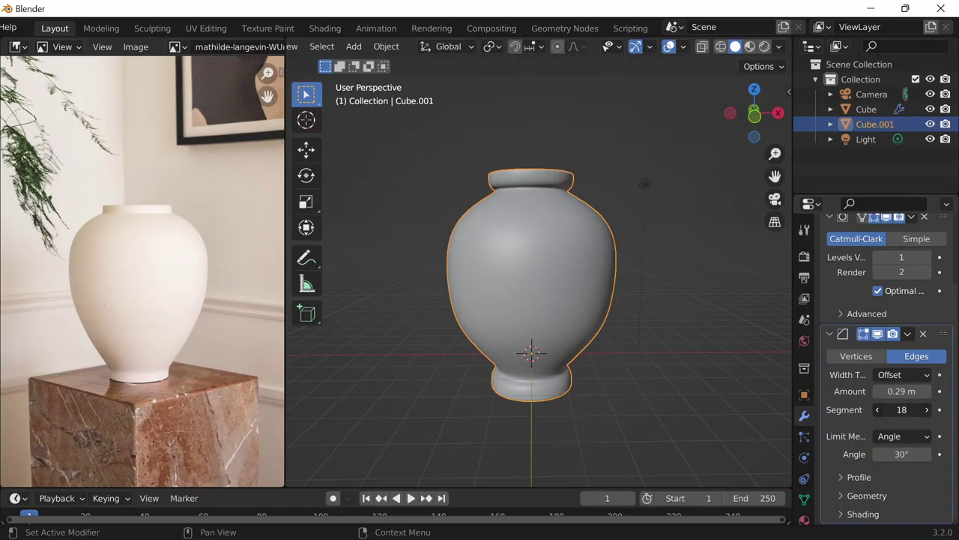
drag(943, 335, 930, 197)
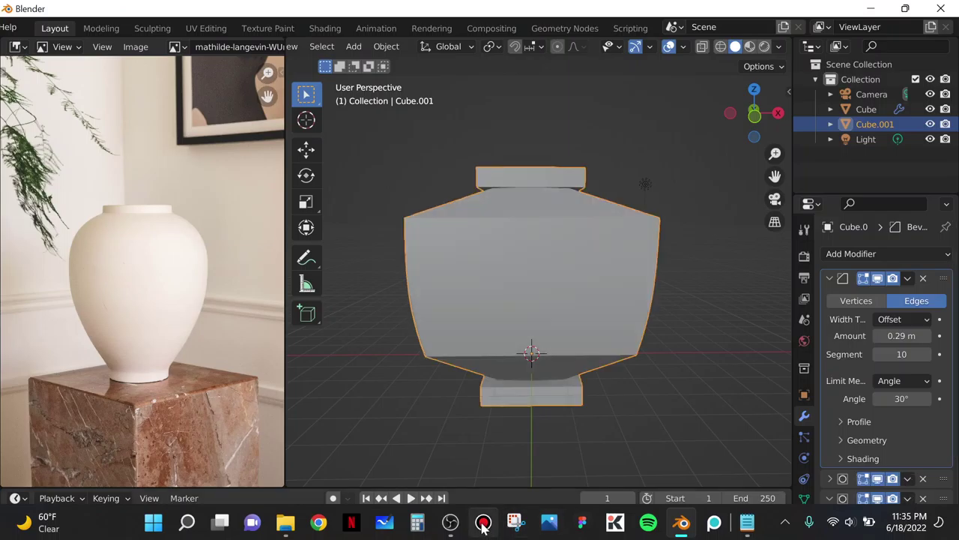
Step: Delete the trial Bevel modifier and orbit to inspect the vase's shape
scroll(683, 293, down, 2)
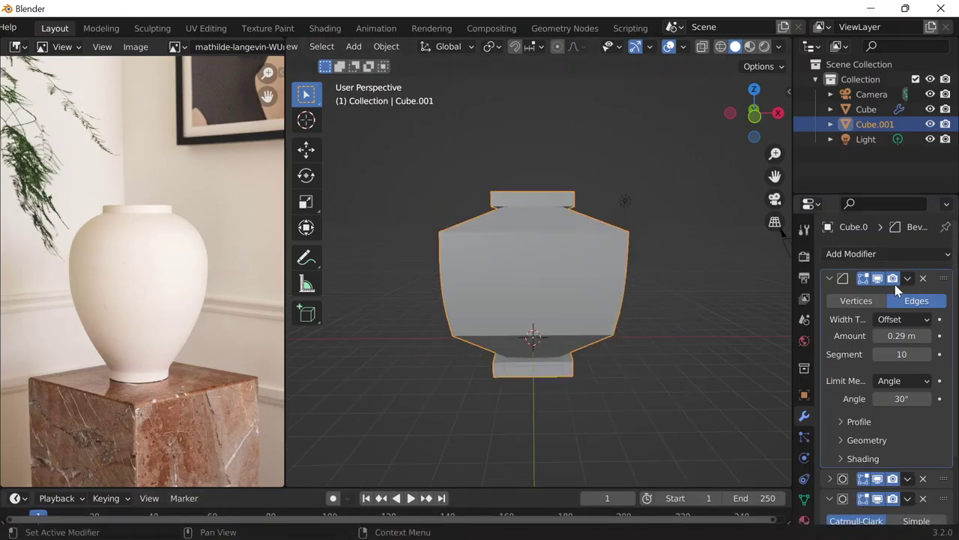
click(923, 278)
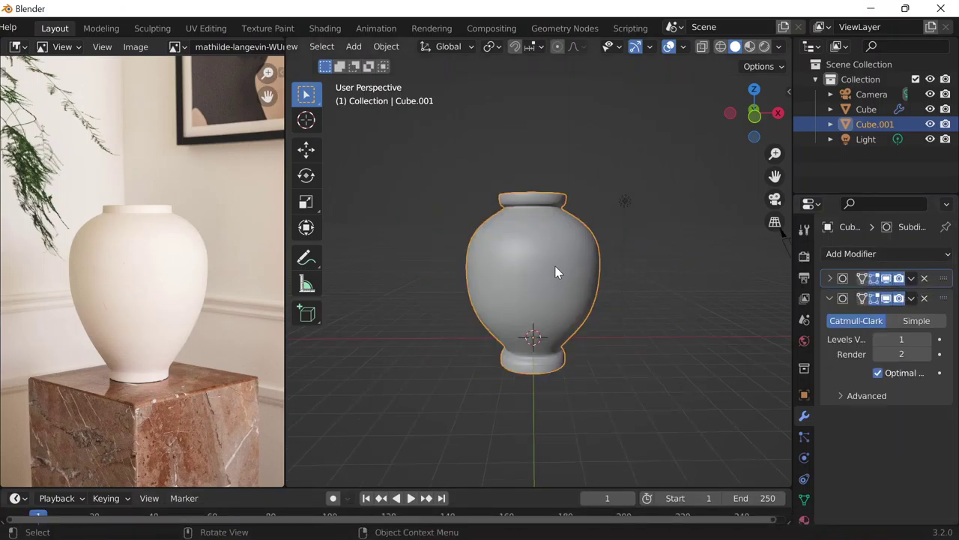
scroll(582, 269, up, 3)
scroll(584, 270, down, 2)
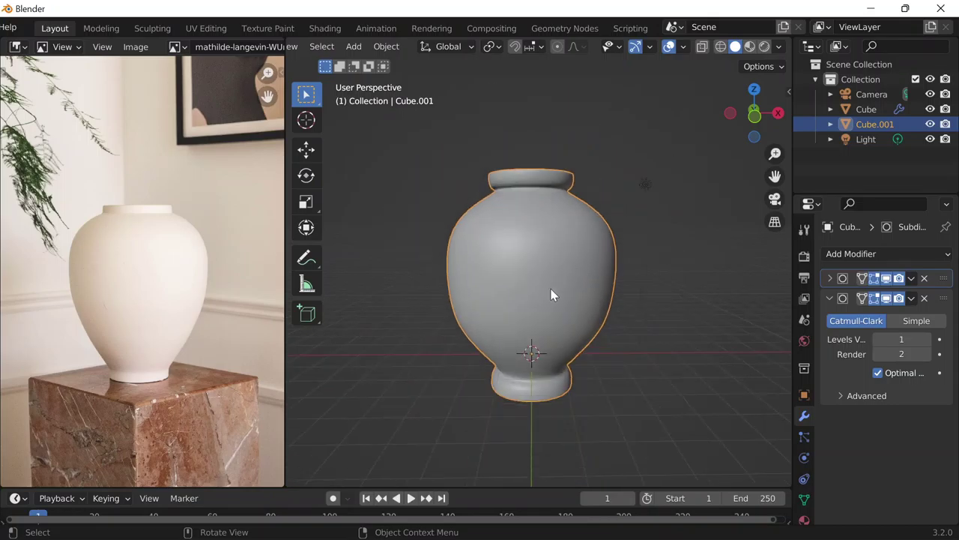
middle_drag(535, 300, 563, 182)
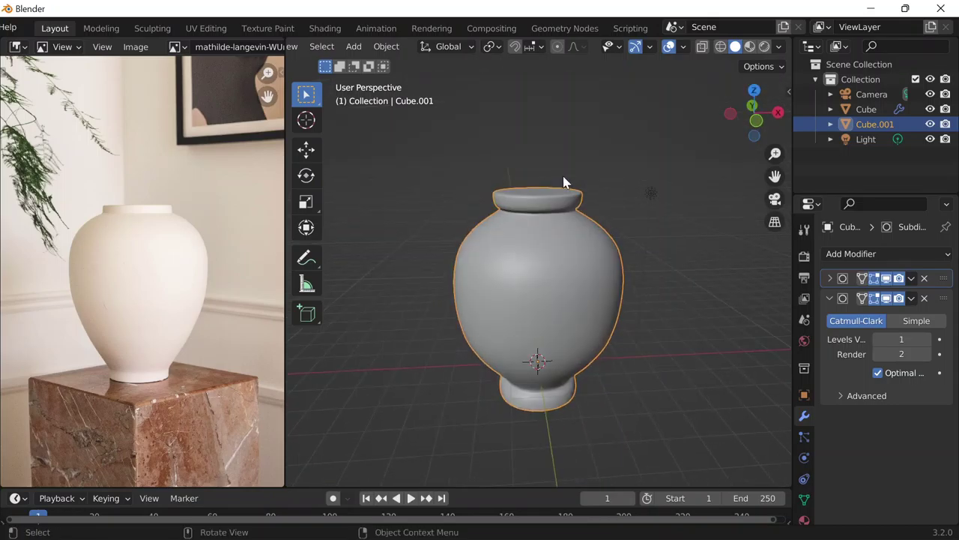
Step: In Edit Mode with X-ray and front view, select and scale the vase's top rim
key(Tab)
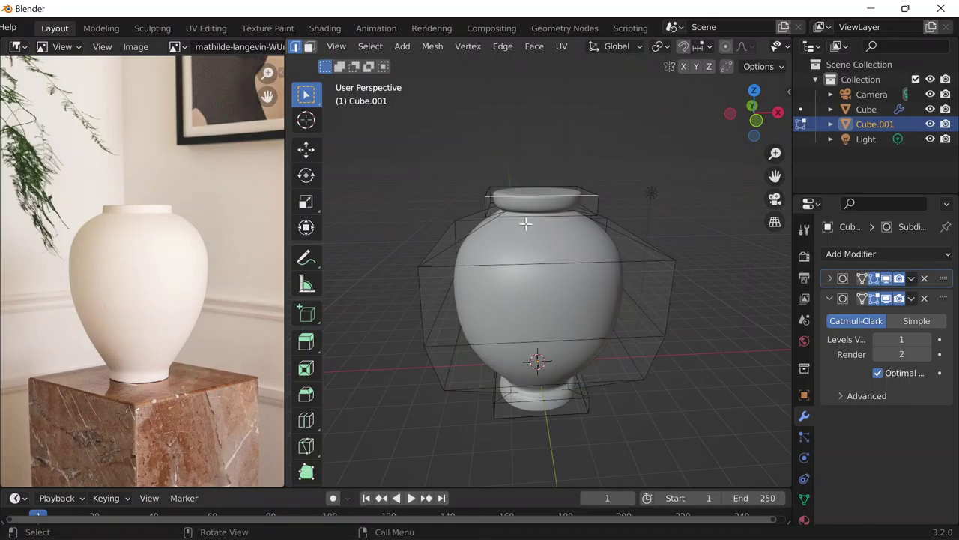
key(alt+z)
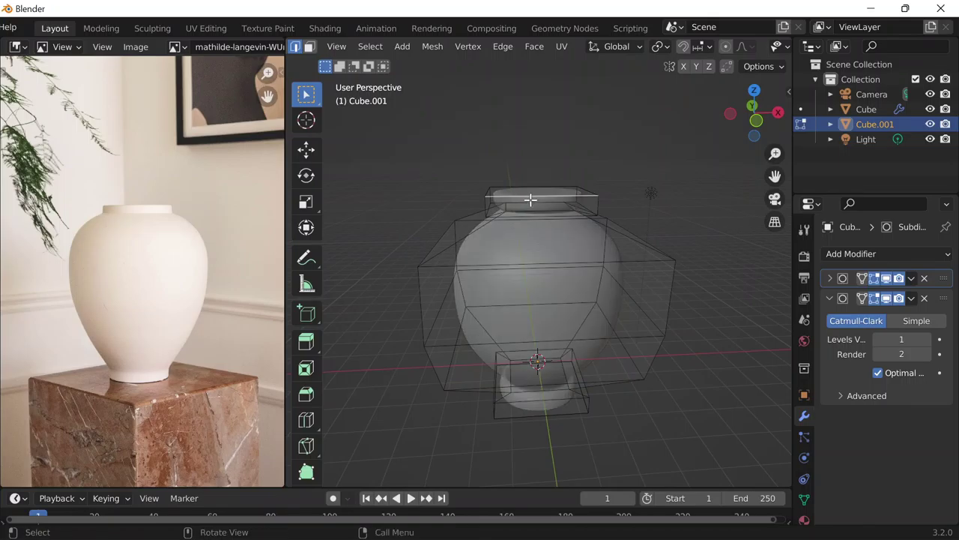
key(grave)
click(453, 135)
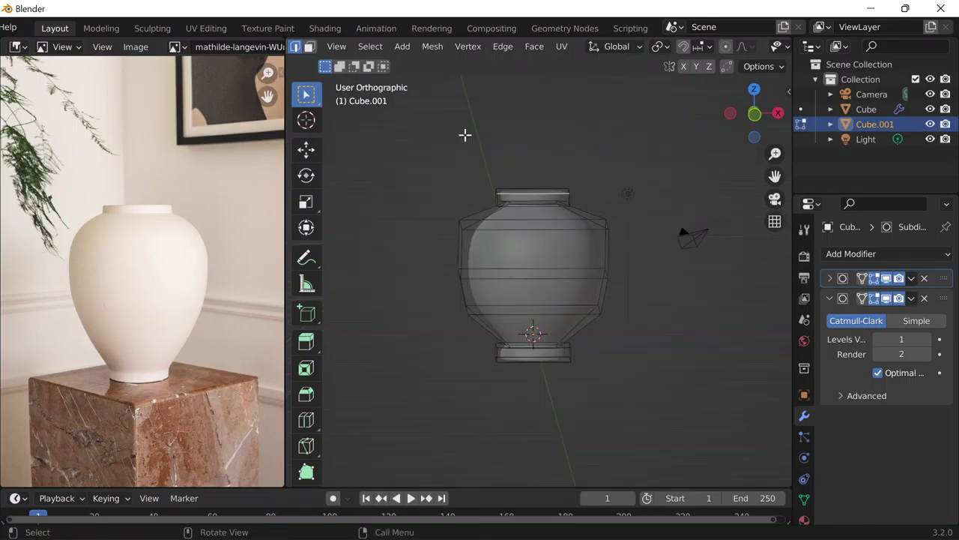
drag(476, 171, 582, 200)
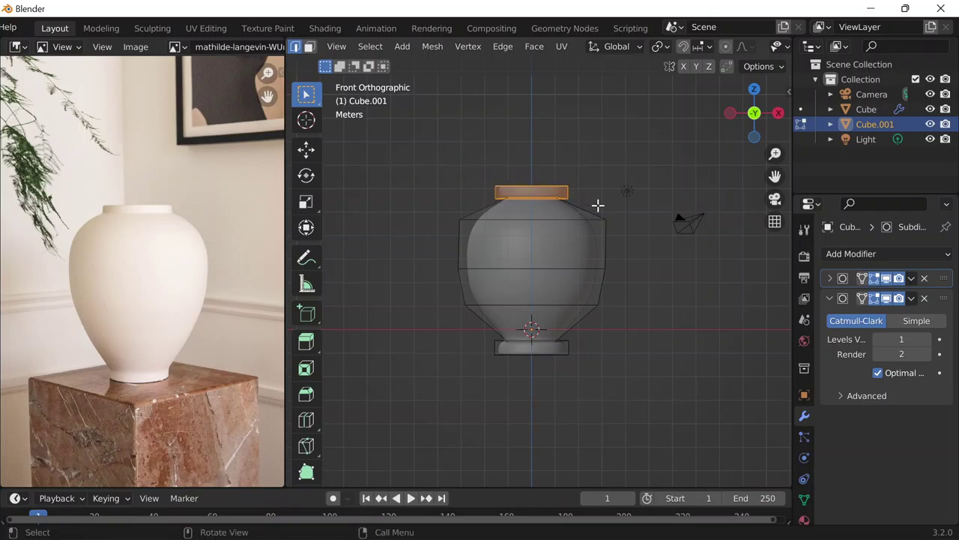
key(s)
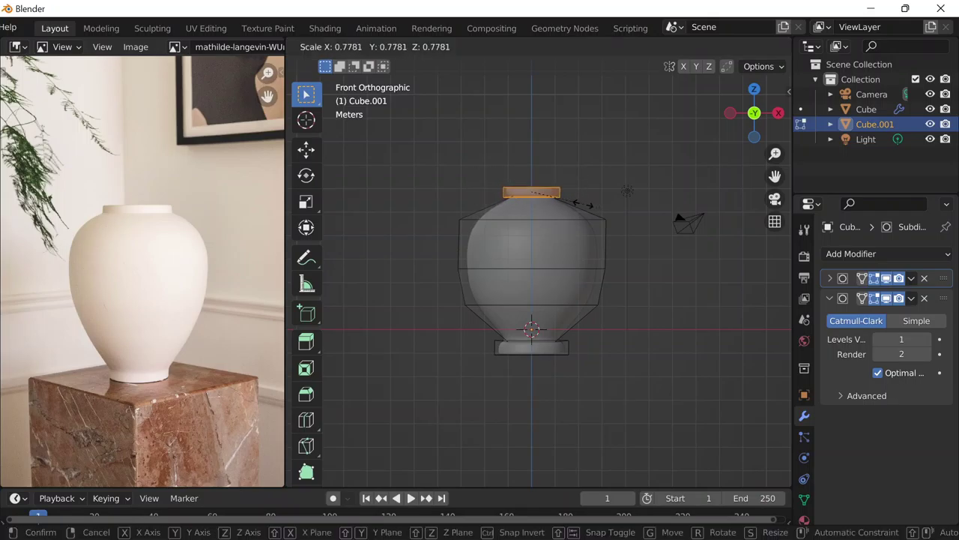
click(577, 203)
Step: Select and resize the bottom foot ring of vertices
drag(477, 335, 610, 377)
key(s)
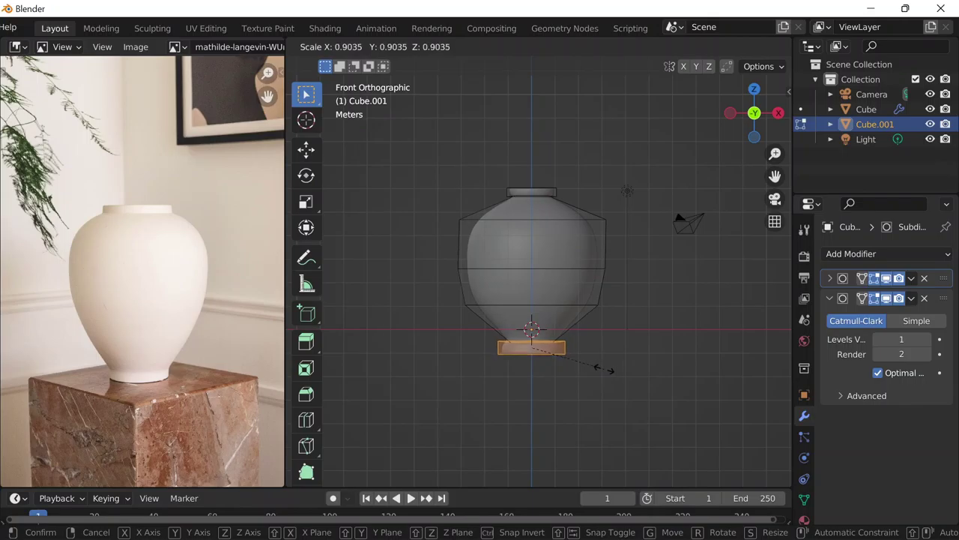
click(609, 369)
scroll(563, 360, up, 3)
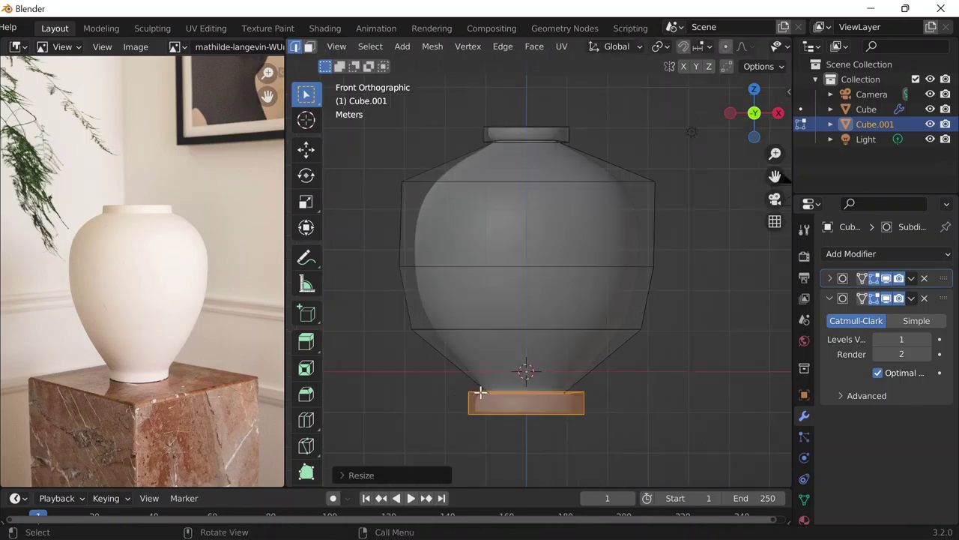
Step: Add an edge loop near the base with Ctrl+R and widen it
key(ctrl+r)
click(468, 382)
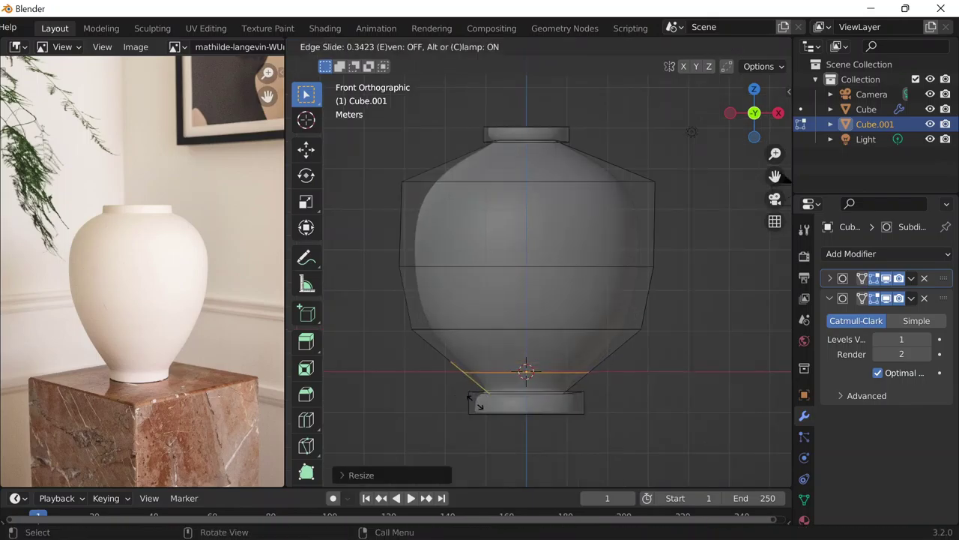
click(483, 409)
key(s)
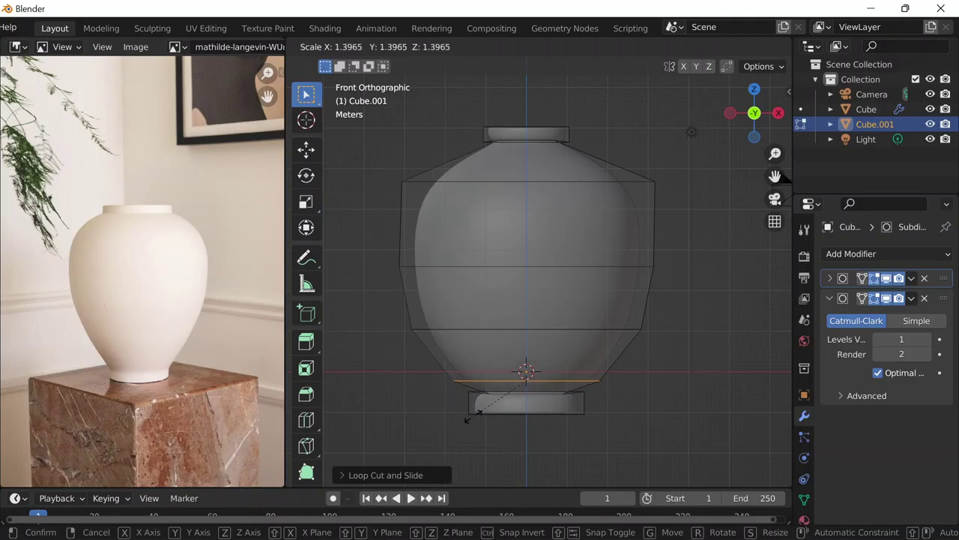
click(475, 414)
key(Tab)
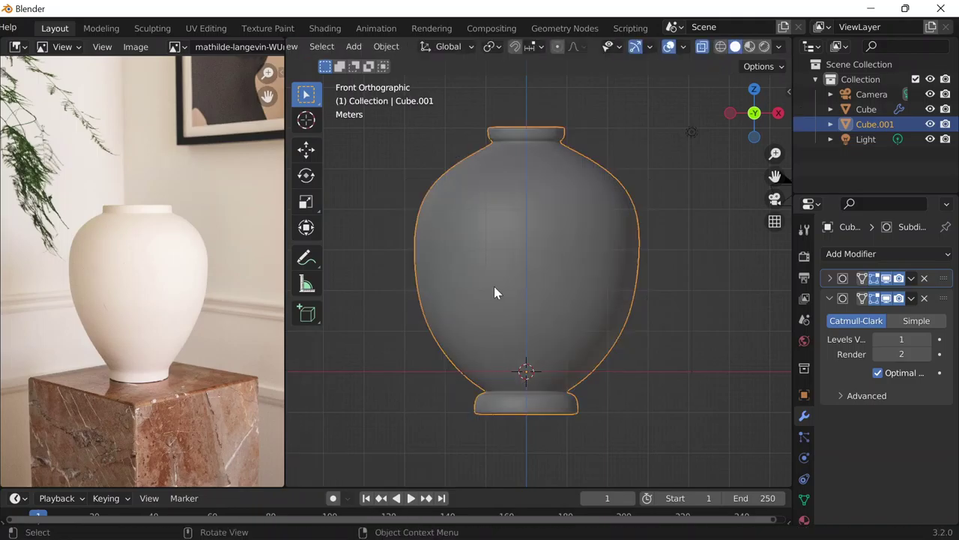
Step: Enlarge the top rim by about 1.26 for a flared mouth, then check the smoothed vase
key(Tab)
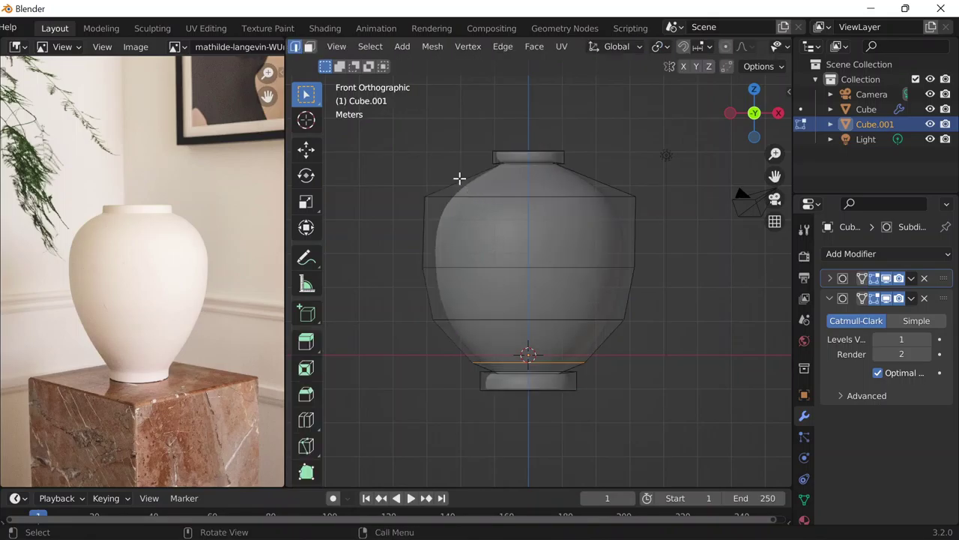
drag(457, 148, 610, 172)
key(s)
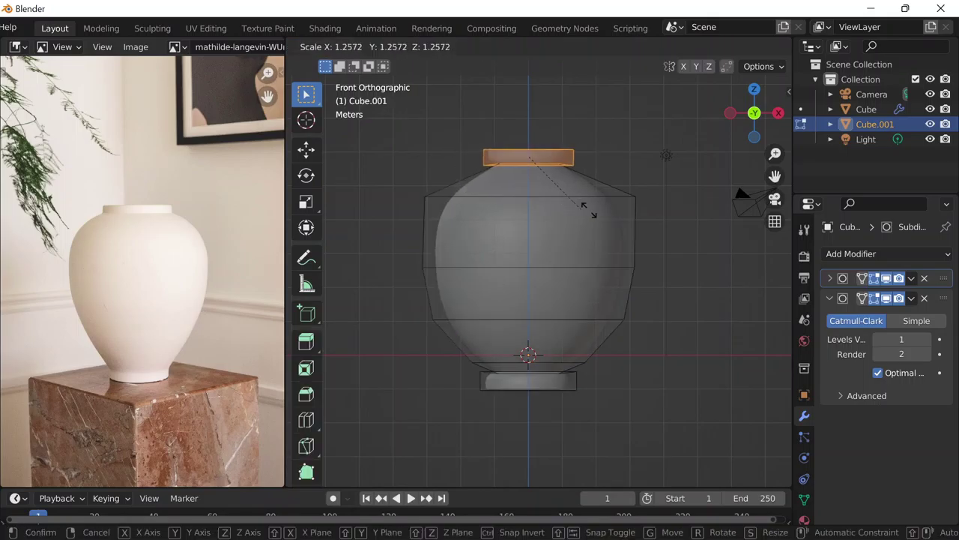
click(606, 214)
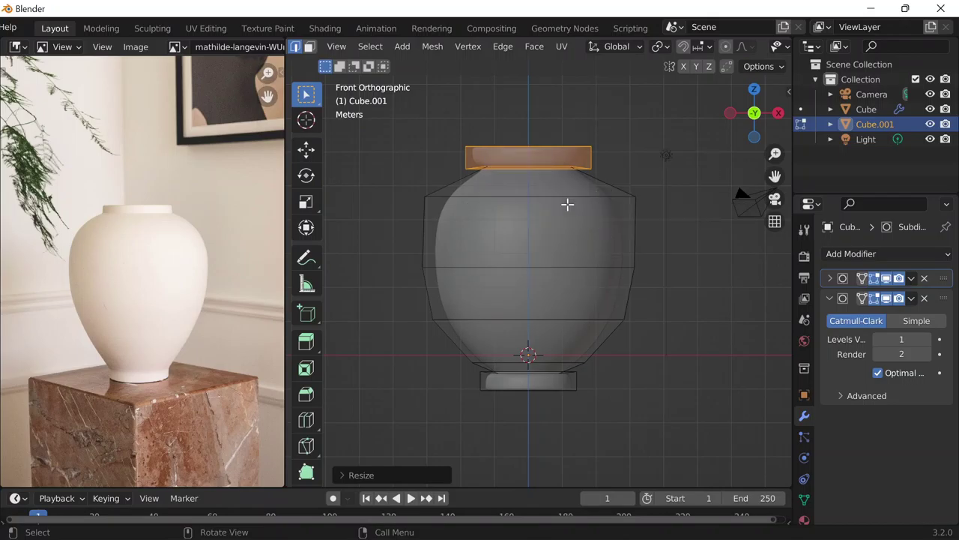
key(Tab)
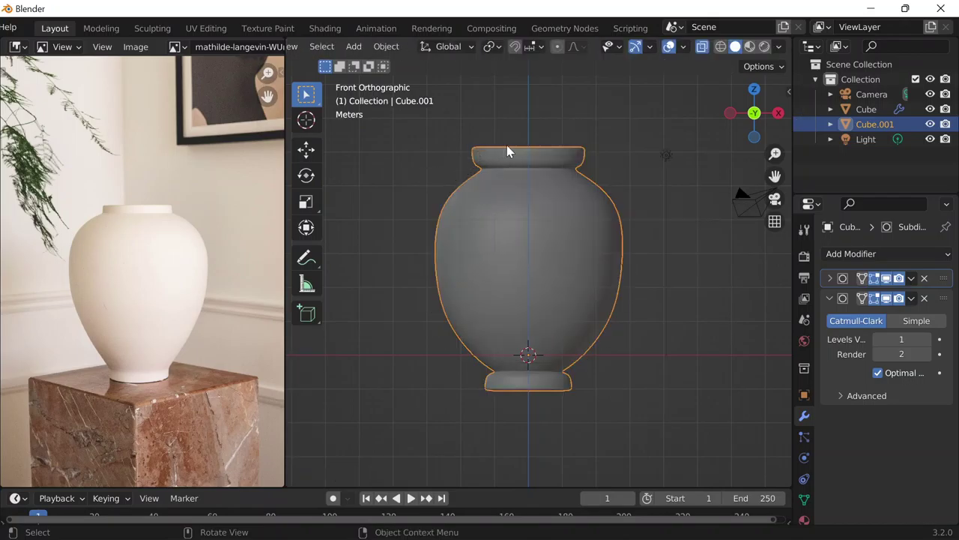
key(Tab)
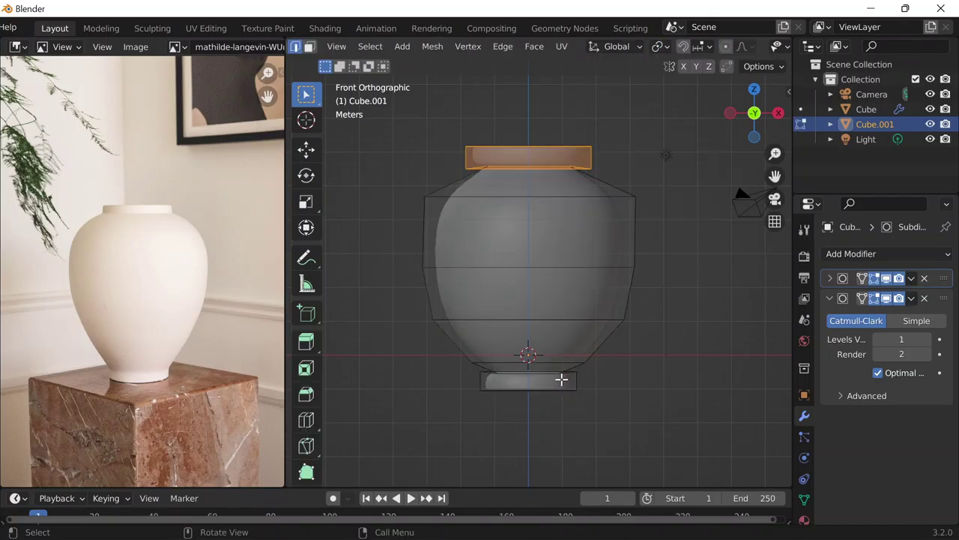
key(Tab)
middle_drag(628, 280, 570, 267)
Step: Shade the vase smooth from its context menu
right_click(568, 258)
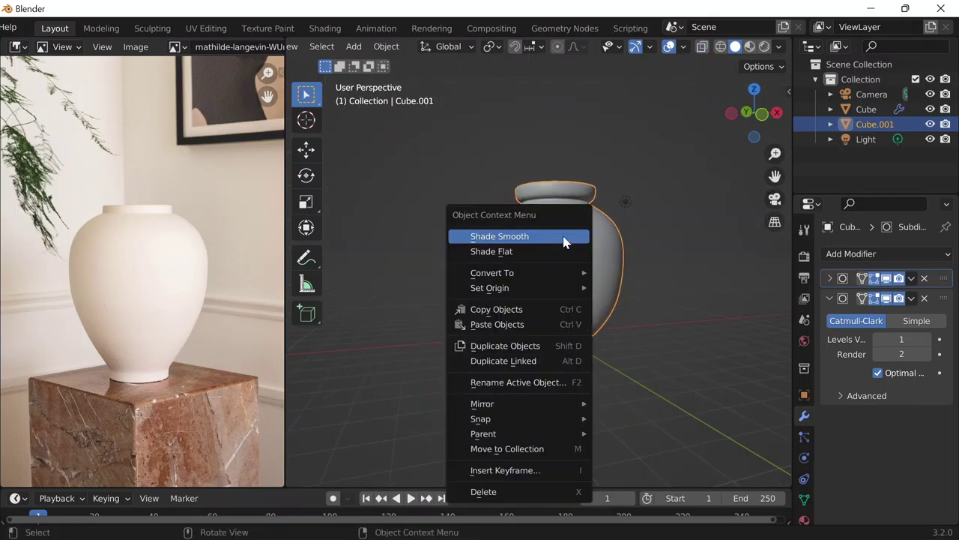
click(563, 242)
middle_drag(662, 153, 497, 268)
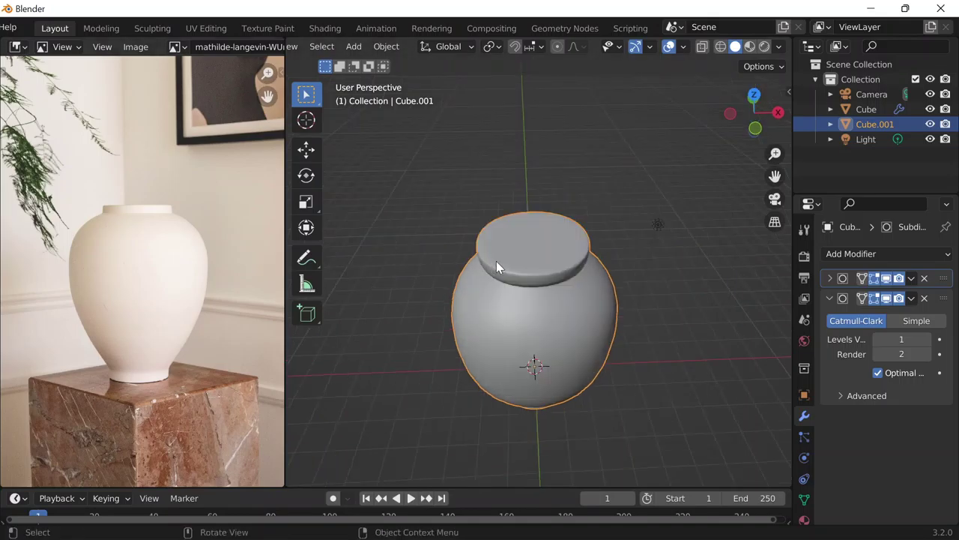
scroll(509, 281, down, 3)
Step: In face select mode, delete the cage's top face and return to Object Mode
key(Tab)
key(grave)
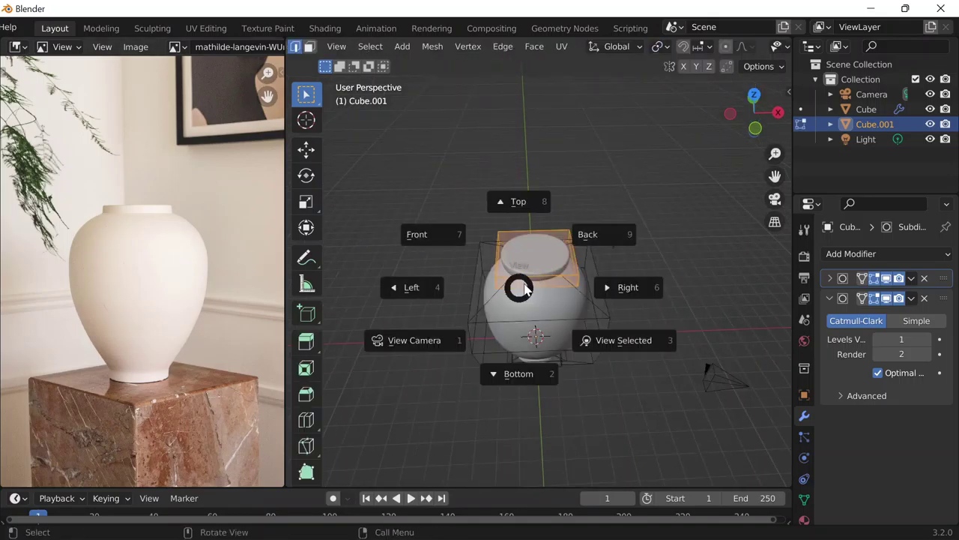
key(7)
key(Tab)
middle_drag(528, 174, 546, 280)
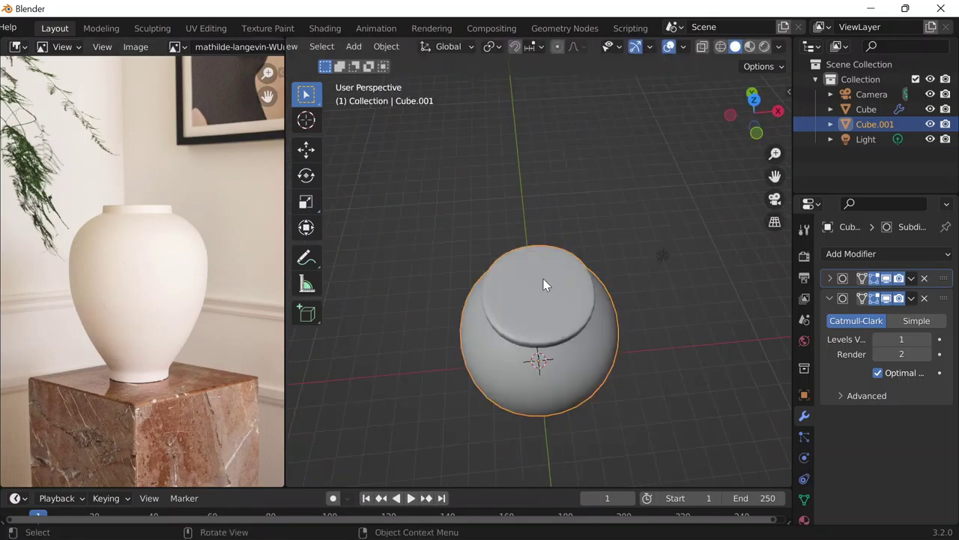
key(Tab)
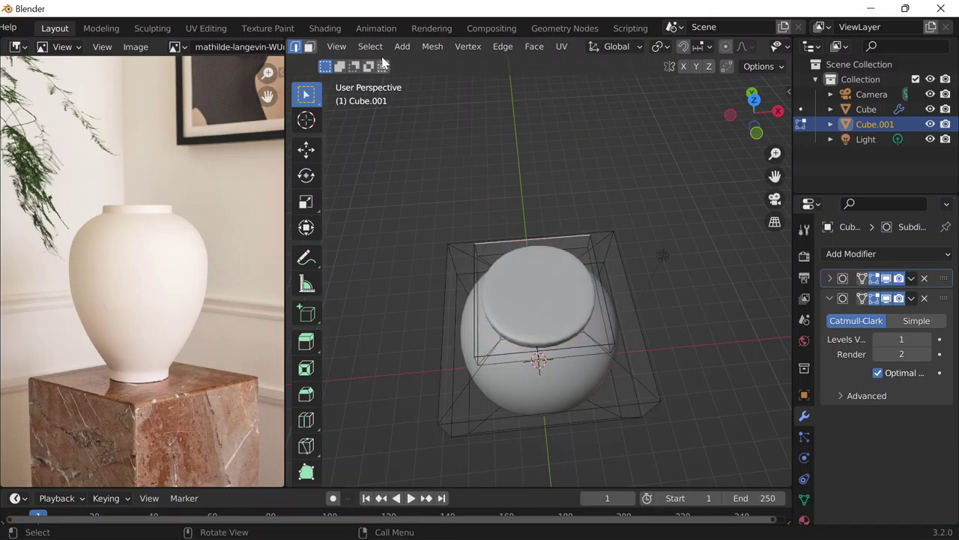
scroll(342, 30, down, 2)
scroll(344, 48, up, 3)
scroll(344, 49, up, 2)
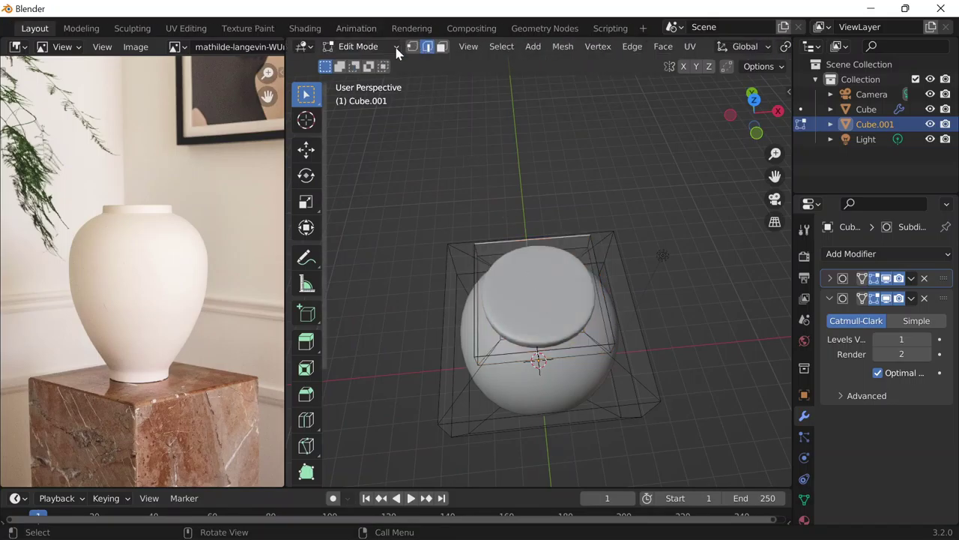
click(441, 47)
click(558, 307)
key(x)
key(Tab)
Step: Orbit to look down into the vase's new opening
scroll(604, 300, down, 5)
scroll(604, 300, up, 2)
middle_drag(604, 300, 597, 336)
scroll(555, 352, down, 3)
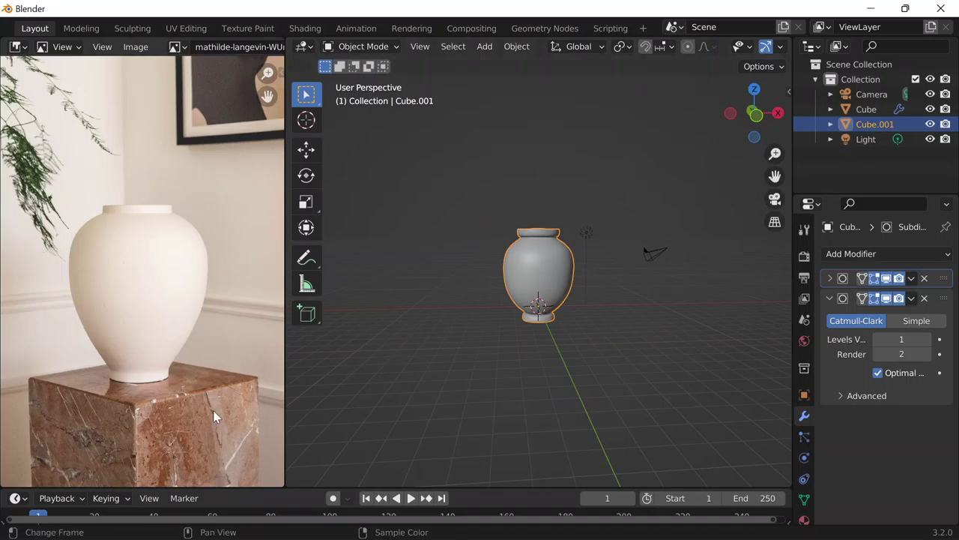
scroll(195, 409, down, 1)
Step: Add a cube, lower it along Z and resize it as a pedestal
key(shift+a)
mouse_move(482, 238)
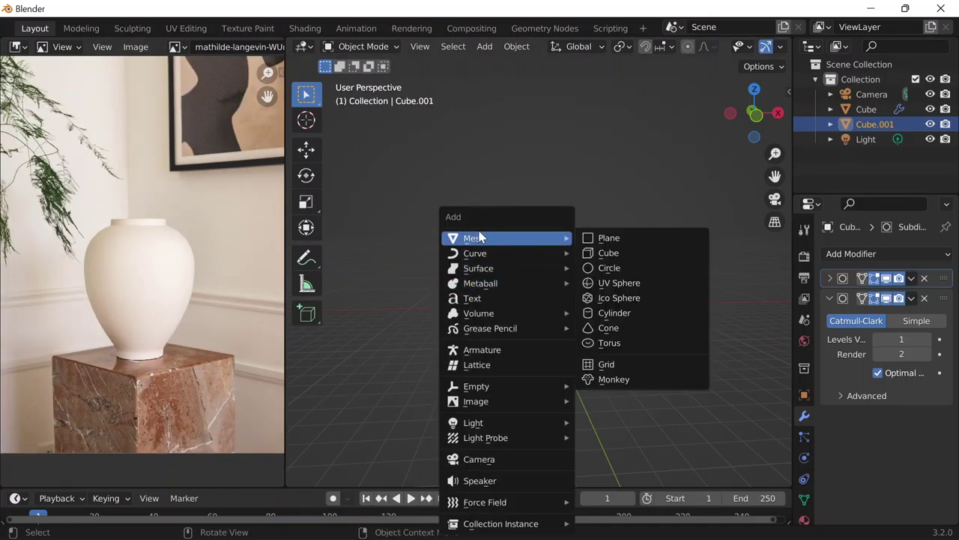
click(627, 256)
scroll(558, 328, up, 3)
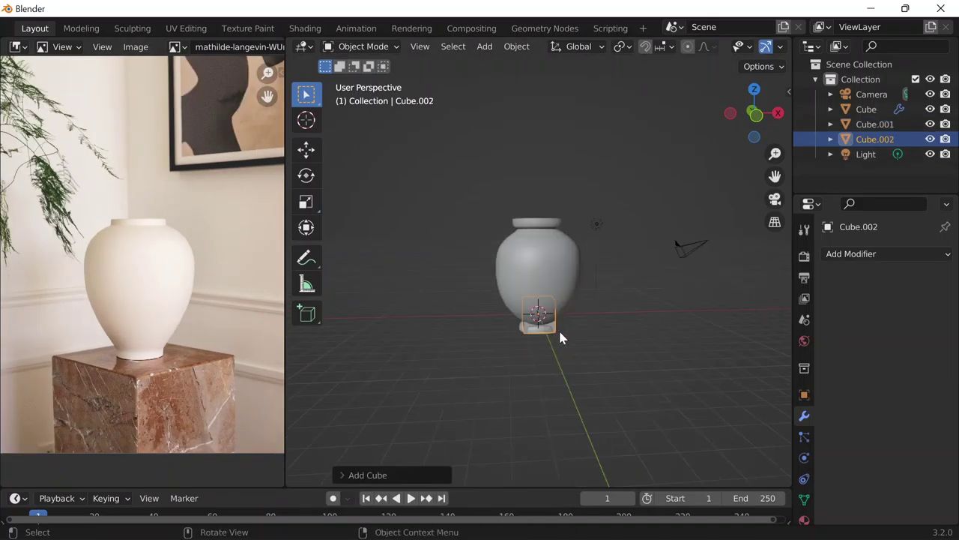
key(g)
key(z)
click(563, 364)
key(s)
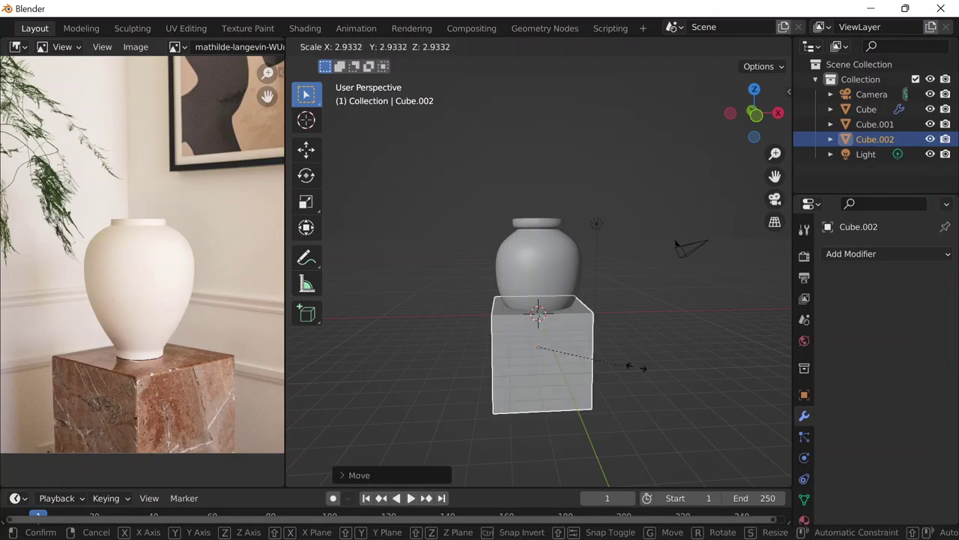
click(627, 349)
scroll(628, 349, down, 2)
Step: Move the cube vertically to sit just under the vase, keeping its size
key(g)
key(z)
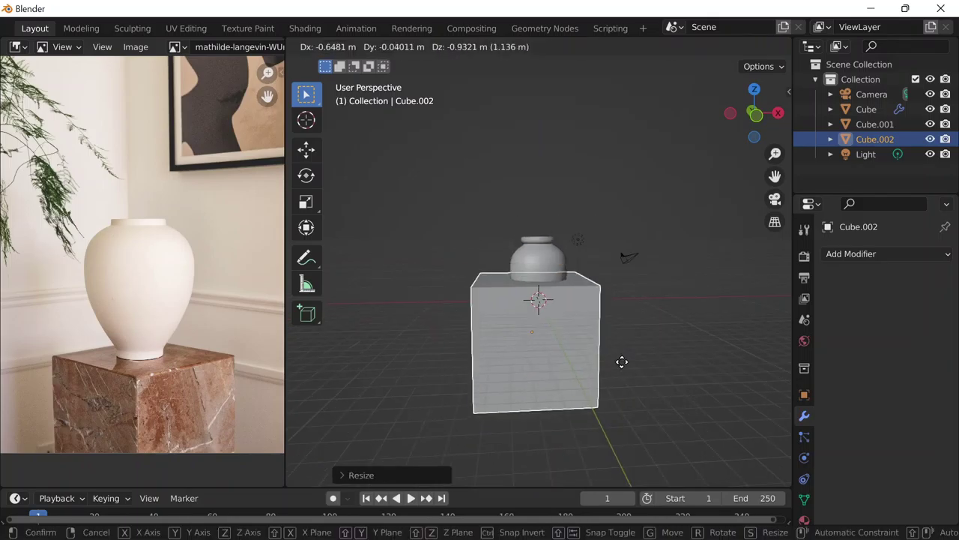
click(579, 358)
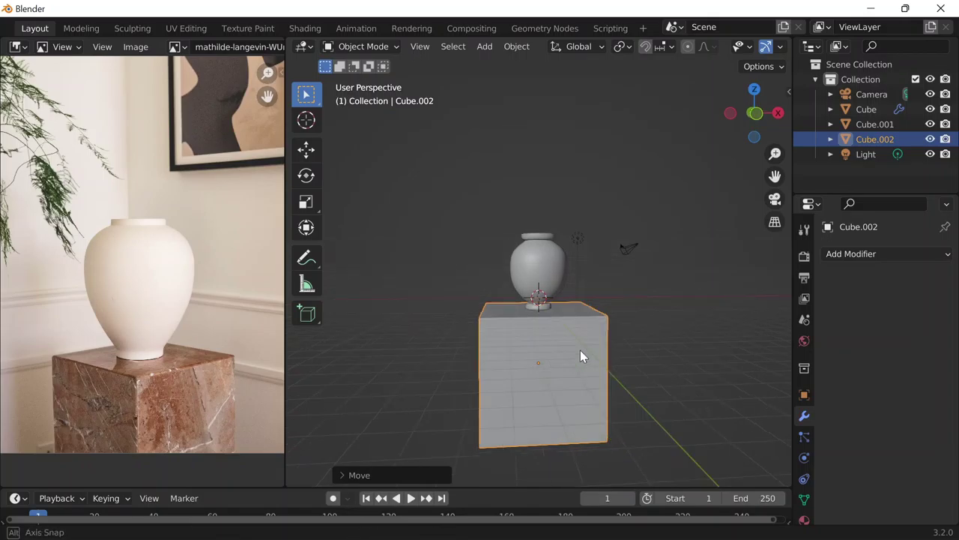
key(s)
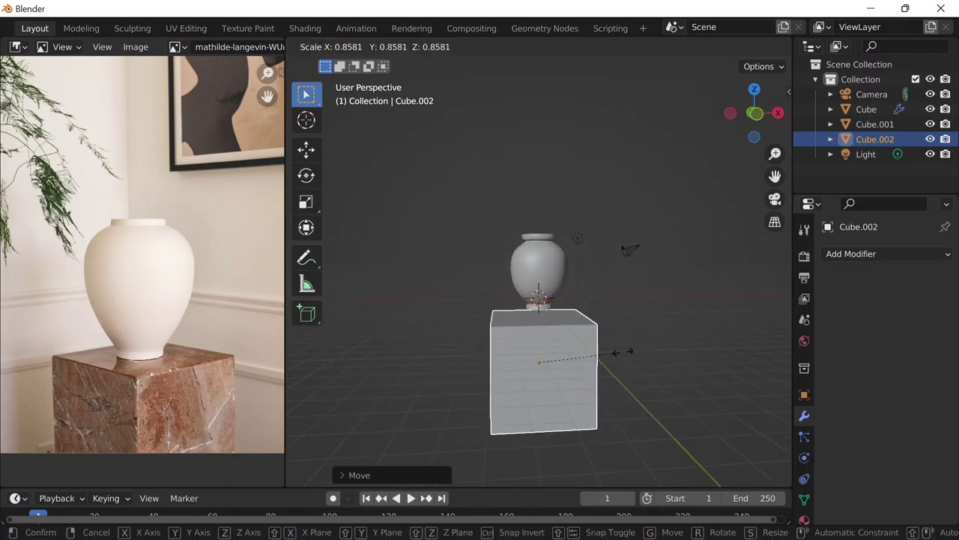
right_click(624, 352)
scroll(572, 310, up, 2)
scroll(559, 296, down, 2)
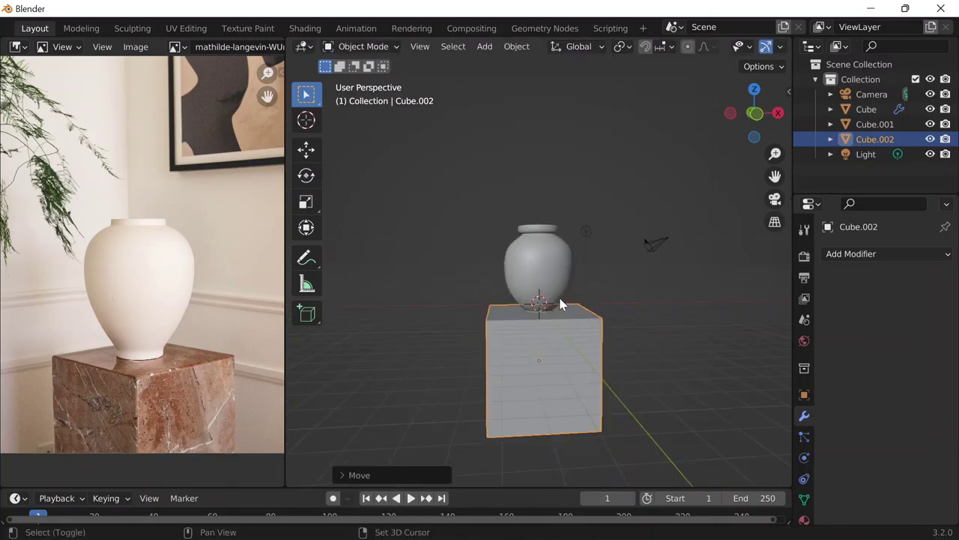
Step: Turn on snapping with Face as the snap target
click(646, 48)
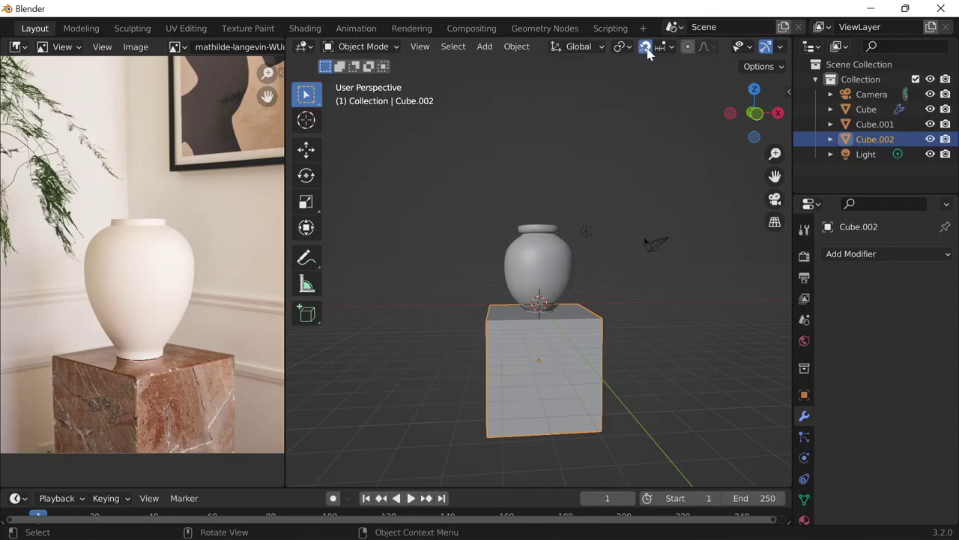
click(648, 47)
click(661, 47)
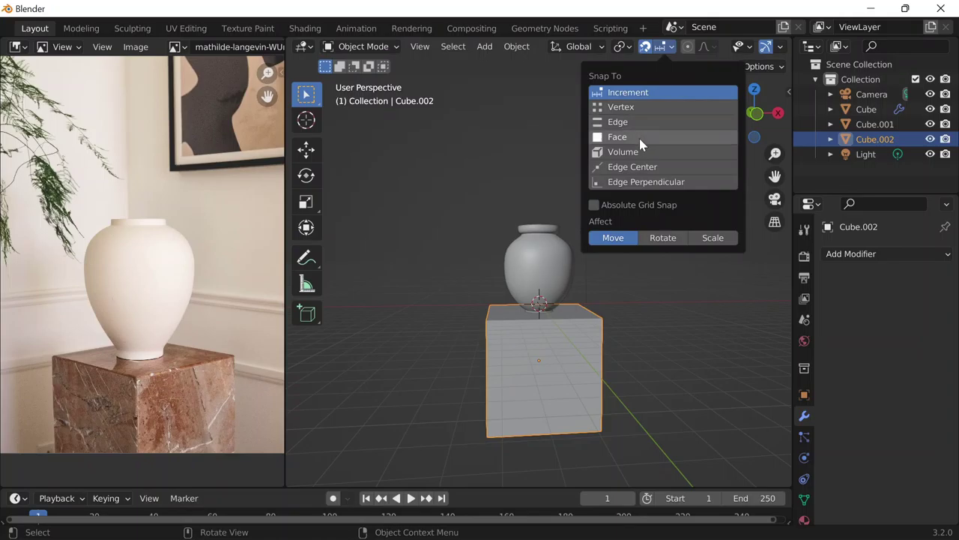
click(640, 136)
scroll(535, 342, up, 4)
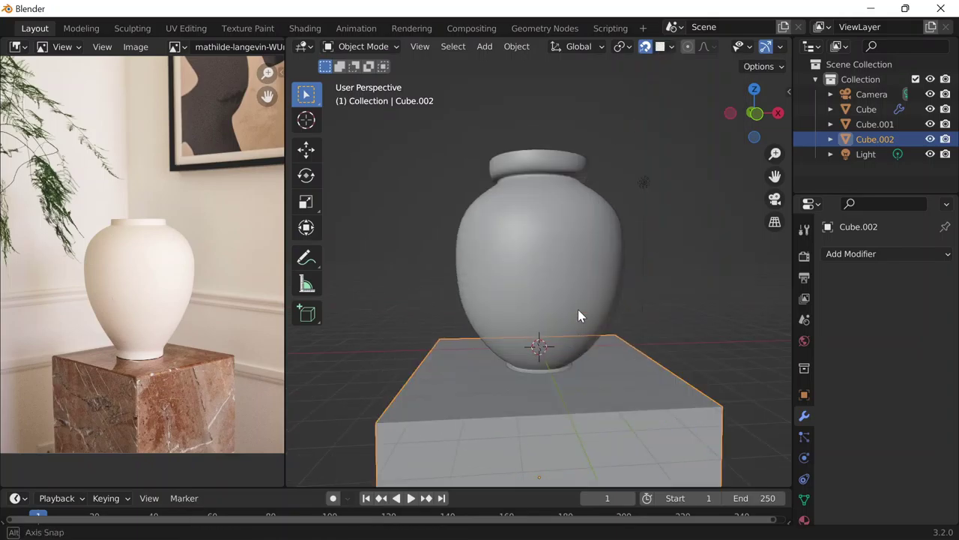
middle_drag(578, 309, 580, 295)
Step: Move the pedestal along Z so its top meets the vase's foot
key(g)
key(z)
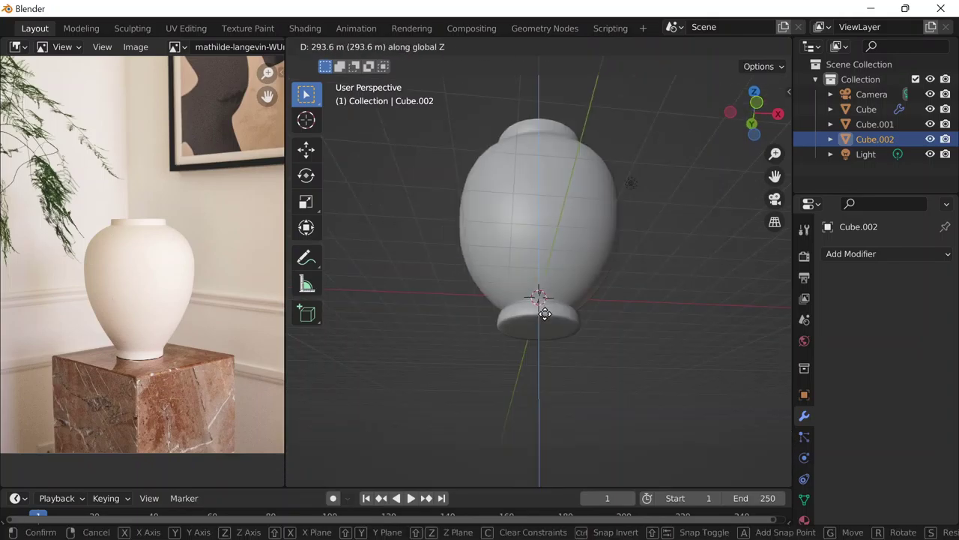
click(541, 309)
middle_drag(540, 306, 548, 325)
scroll(548, 325, up, 4)
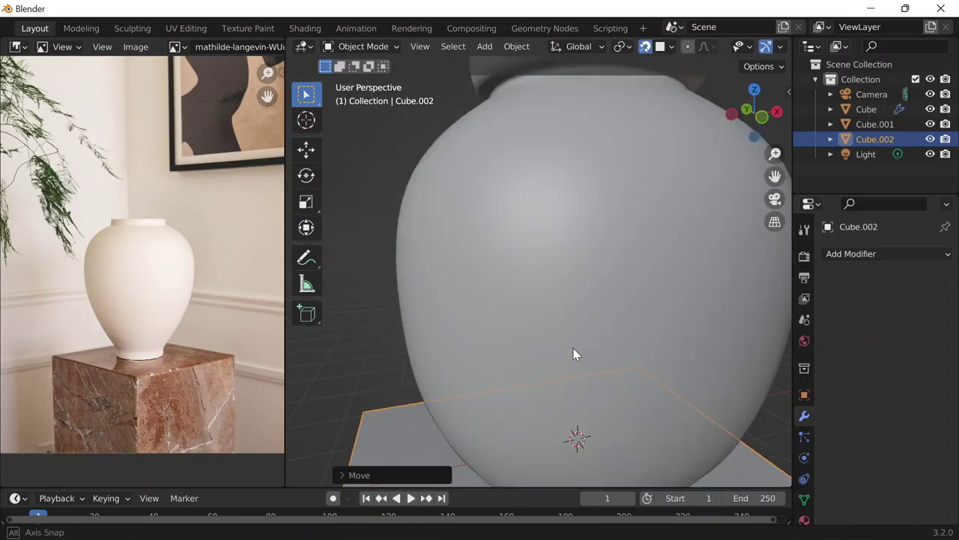
Step: Orbit around to confirm the vase rests on the pedestal, then select the vase
middle_drag(599, 379, 593, 329)
scroll(594, 314, down, 5)
scroll(594, 294, down, 6)
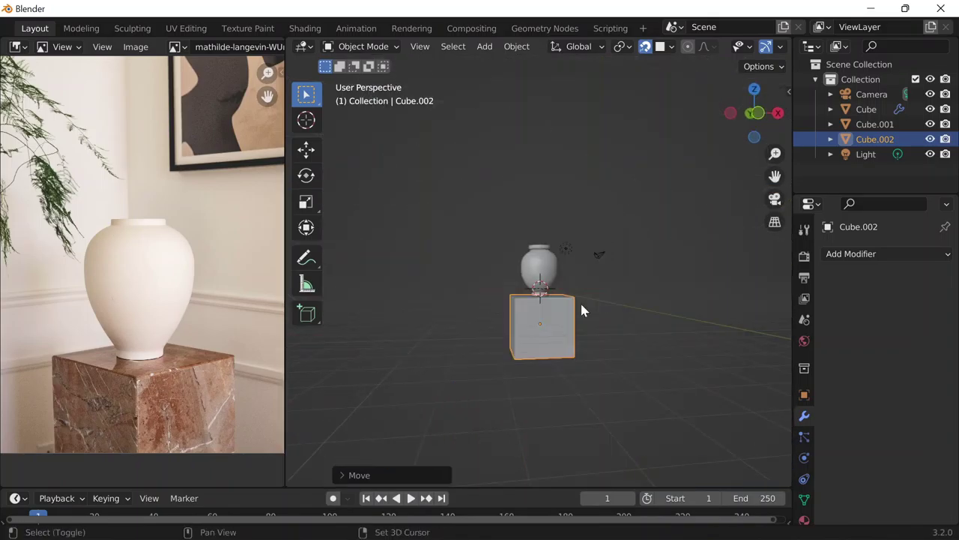
middle_drag(574, 309, 604, 351)
scroll(604, 357, up, 4)
scroll(561, 336, down, 2)
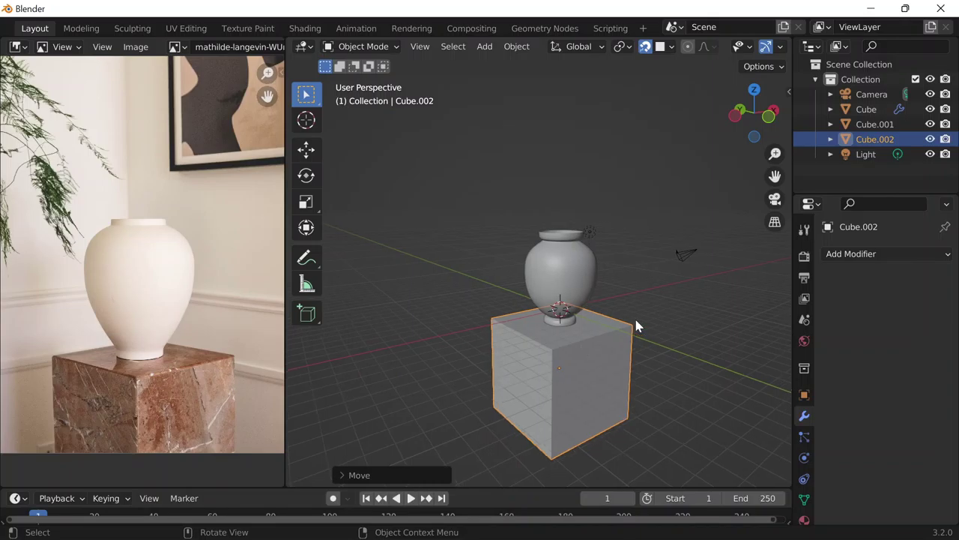
scroll(580, 273, up, 1)
click(598, 292)
Step: In Object Properties, try X, Y and Z rotations on the vase, then reset them to 0°
click(804, 395)
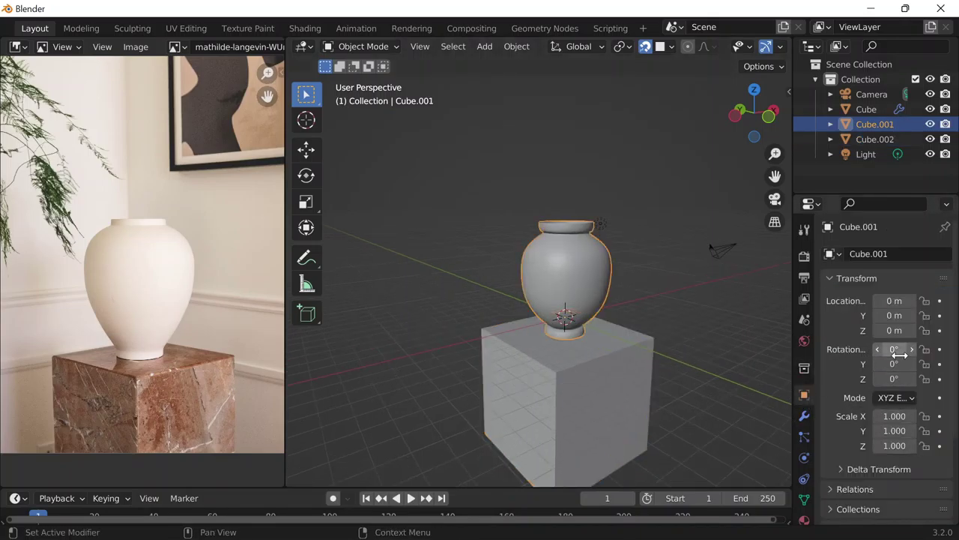
mouse_move(896, 365)
mouse_down()
mouse_move(913, 364)
mouse_move(897, 363)
mouse_move(906, 349)
mouse_move(895, 356)
mouse_up()
key(BackSpace)
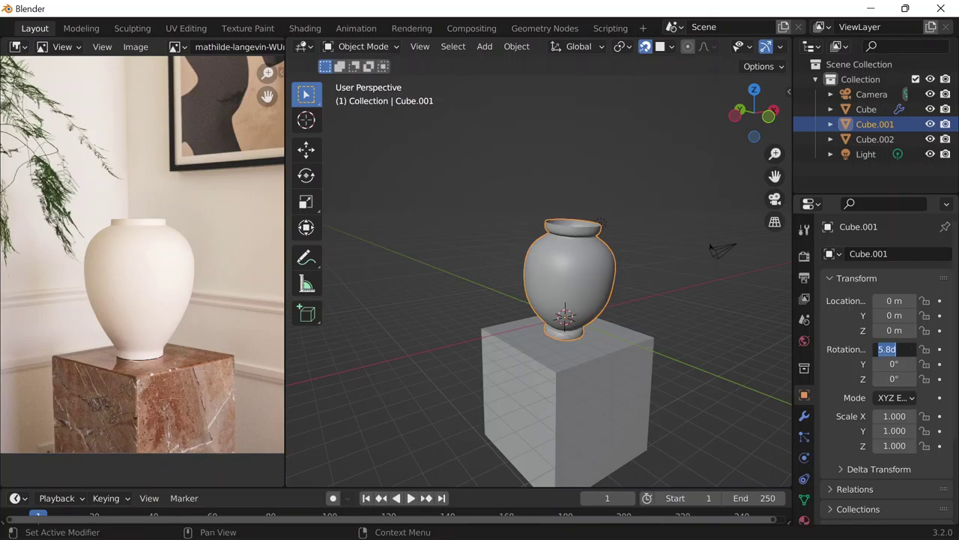
key(BackSpace)
mouse_move(894, 378)
mouse_down()
mouse_move(904, 378)
mouse_move(888, 378)
mouse_up()
click(894, 378)
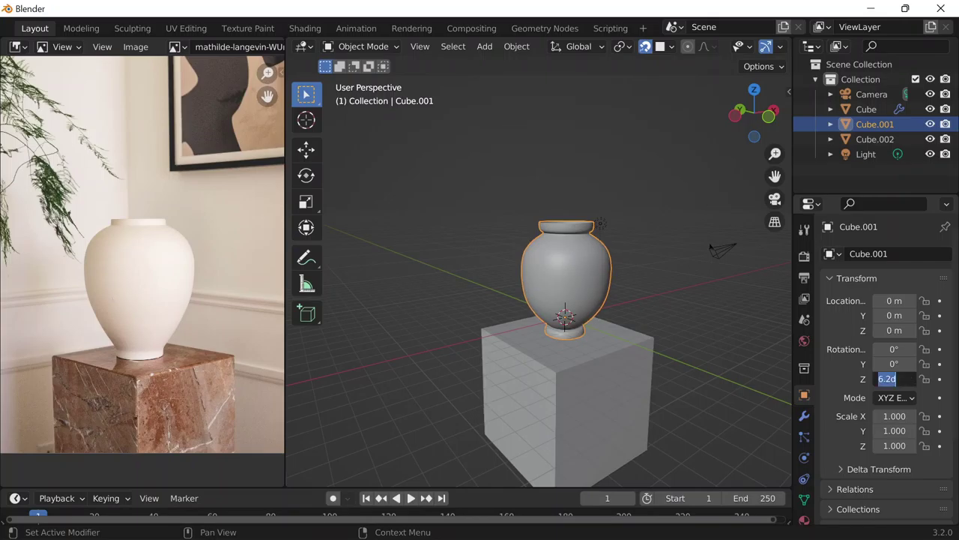
text(0)
key(Return)
Step: Clear the vase's rotation with Alt+R and select the pedestal cube
middle_drag(615, 341, 499, 342)
key(alt+r)
click(525, 384)
middle_drag(472, 380, 487, 352)
scroll(218, 347, down, 3)
mouse_move(483, 533)
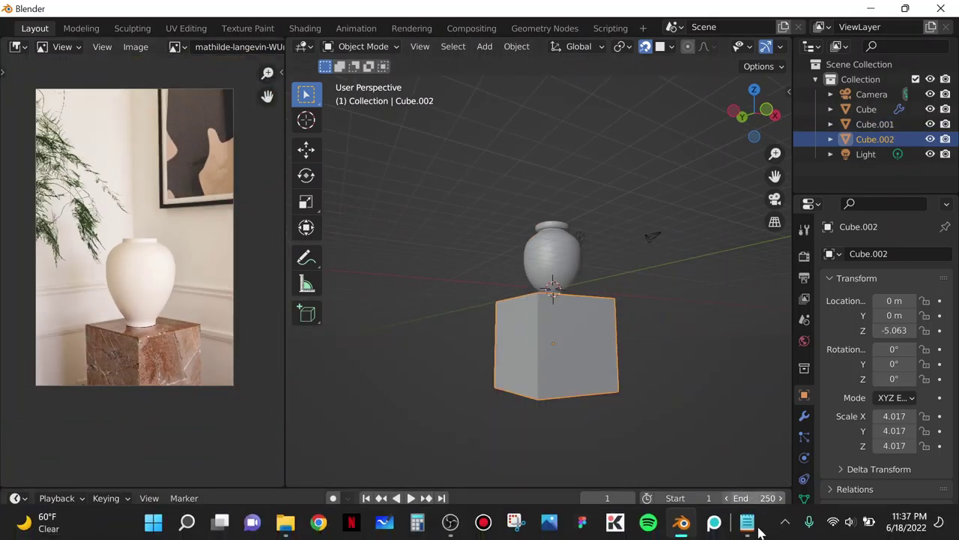
Step: Minimize OBS and launch Chrome with the Personal profile
click(484, 523)
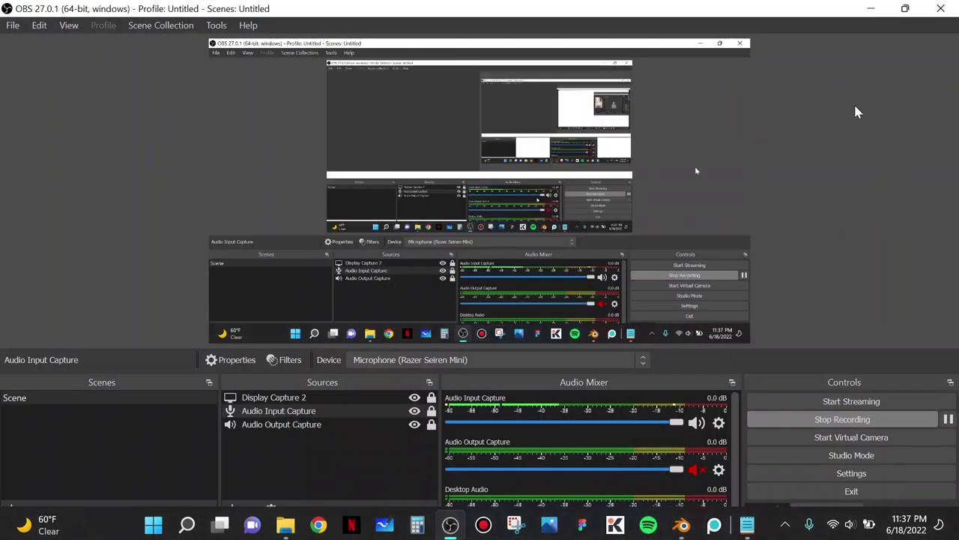
click(866, 9)
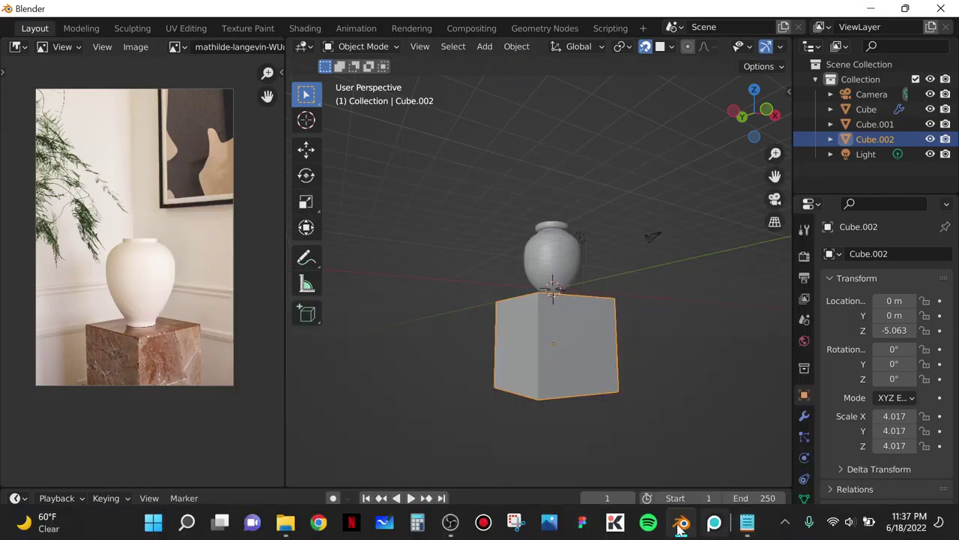
click(319, 523)
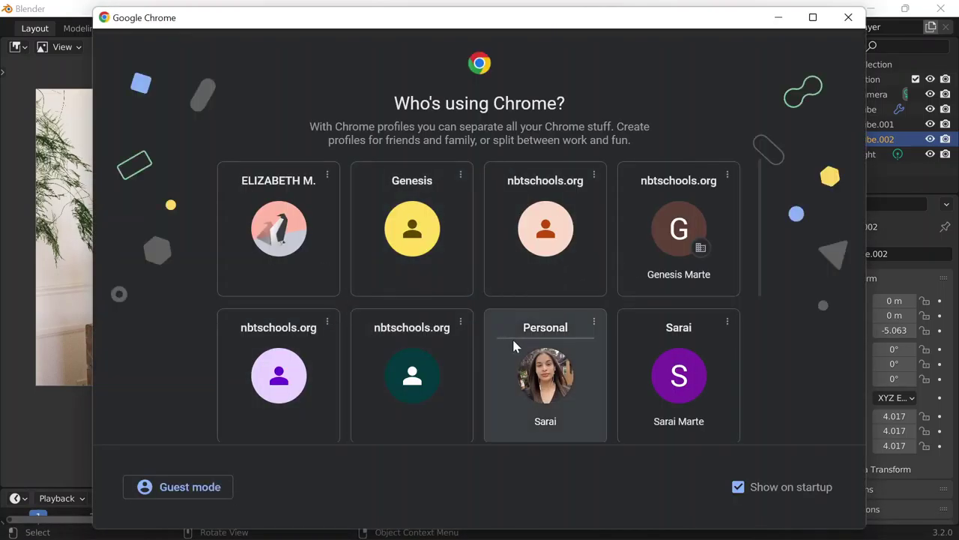
click(515, 345)
Step: In a new tab, go to ambientCG's materials and search for 'marble'
click(590, 13)
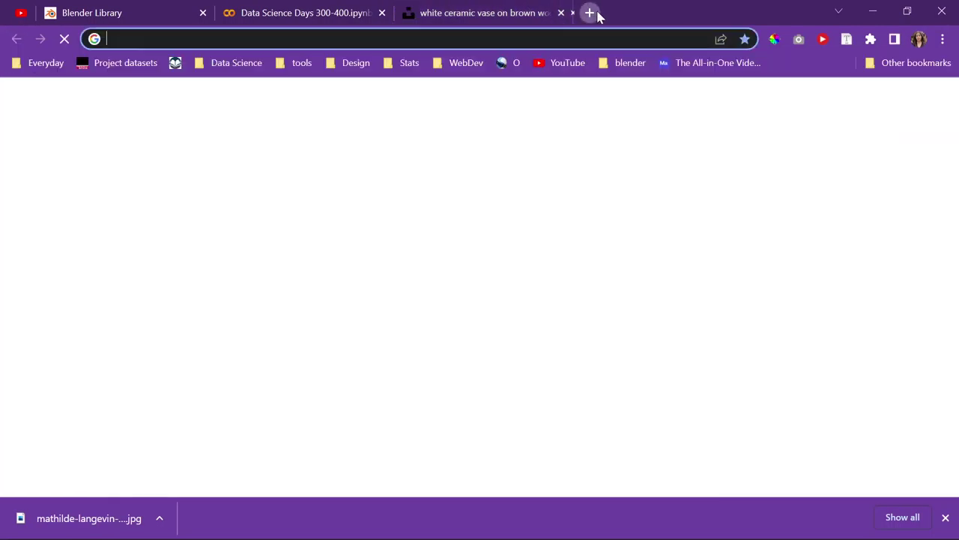
text(AMV)
key(BackSpace)
text(B)
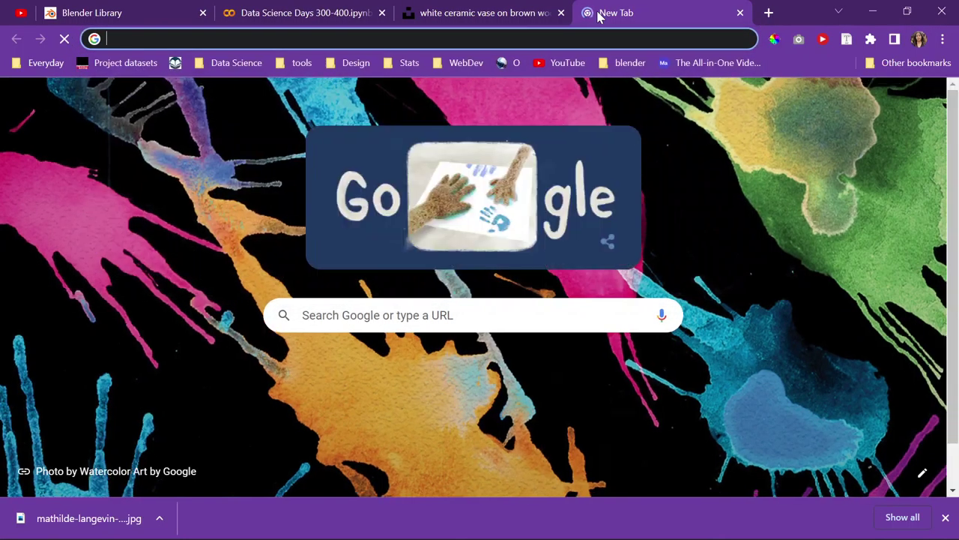
key(Return)
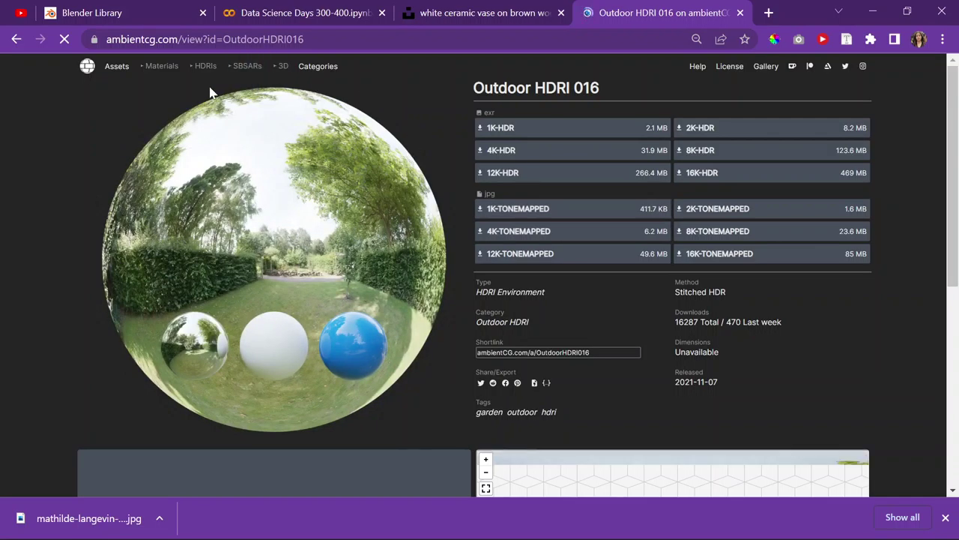
click(161, 66)
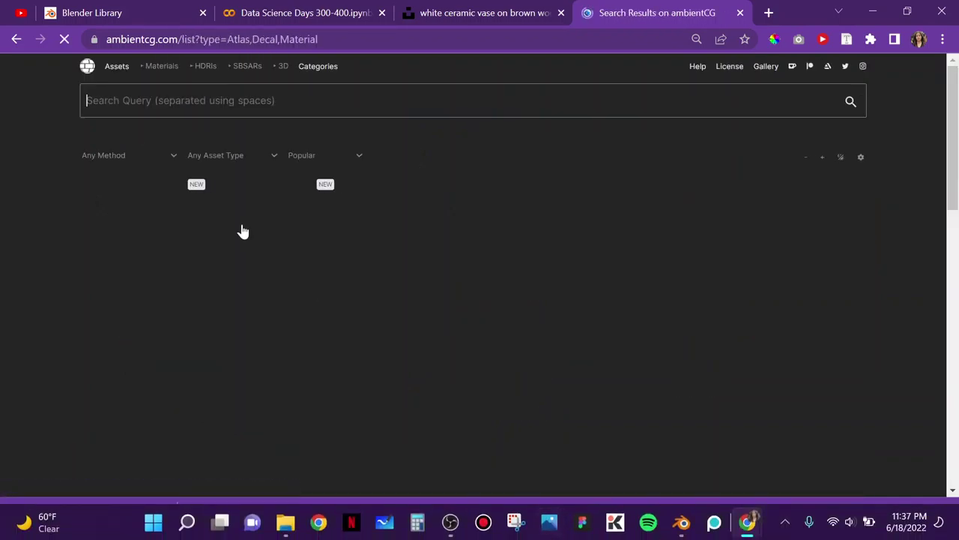
text(ma)
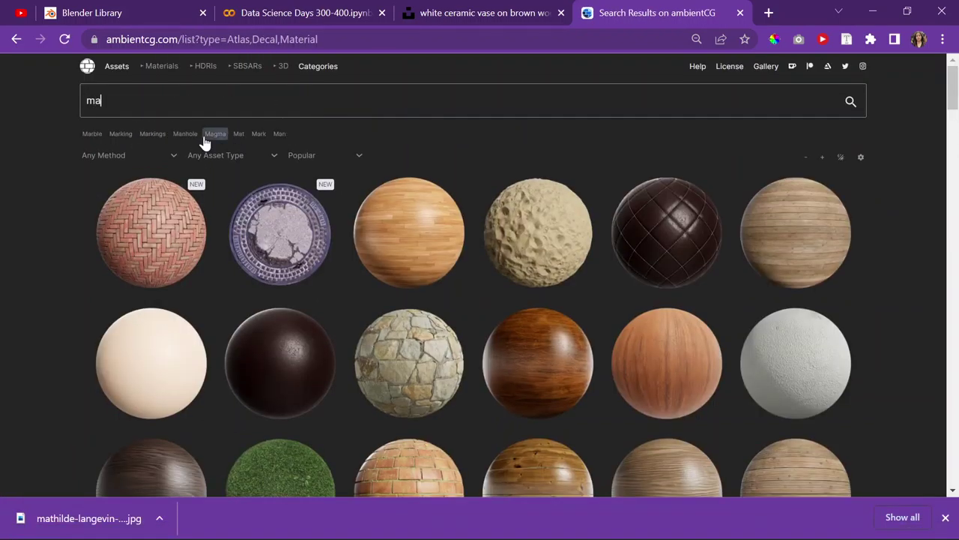
text(rble)
key(Return)
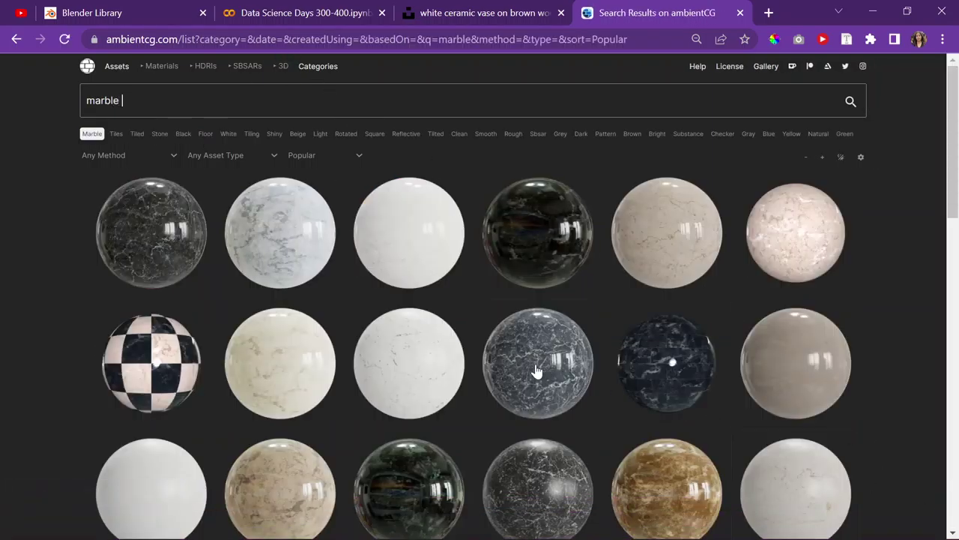
Step: Open Marble 008 from the results and download its 4K-PNG zip
scroll(535, 370, down, 3)
scroll(535, 370, down, 2)
scroll(521, 353, down, 7)
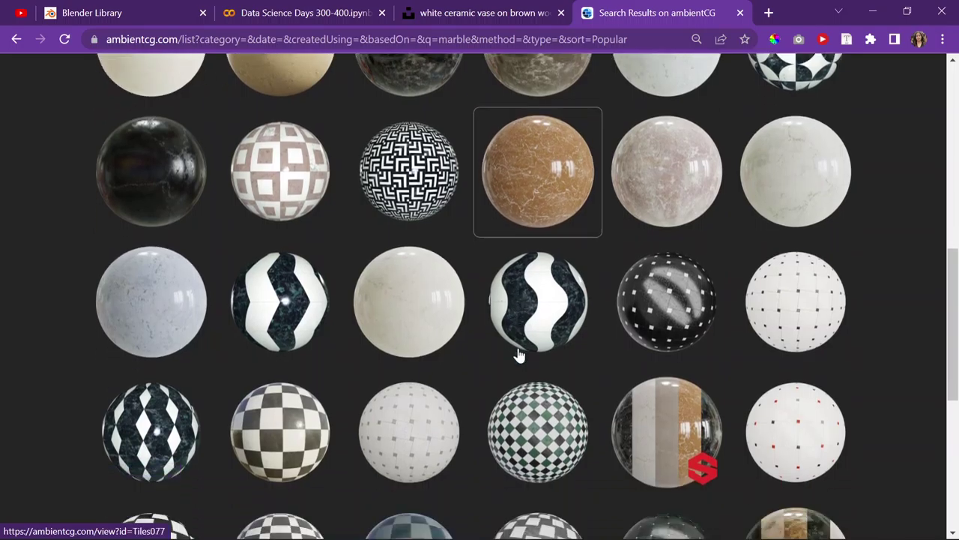
scroll(500, 346, up, 8)
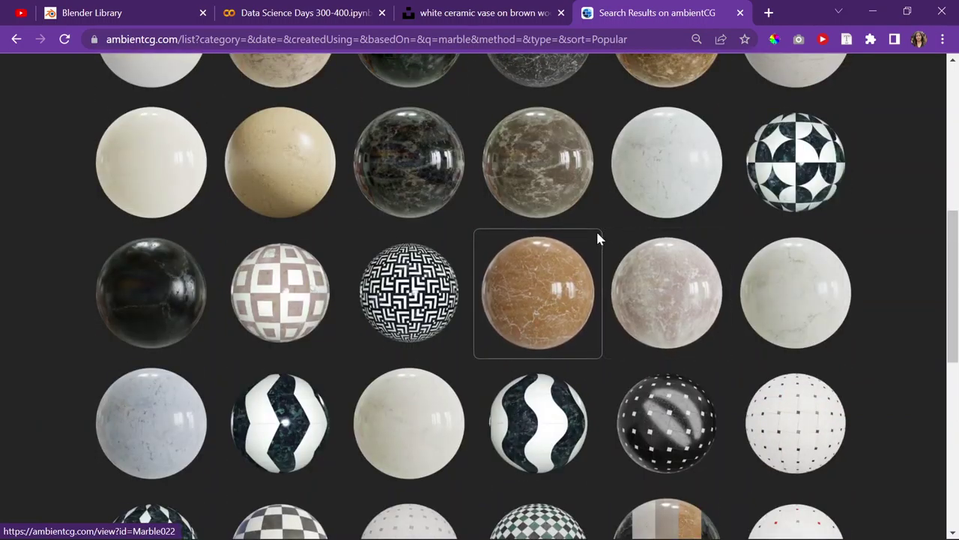
scroll(592, 248, up, 3)
scroll(583, 321, down, 1)
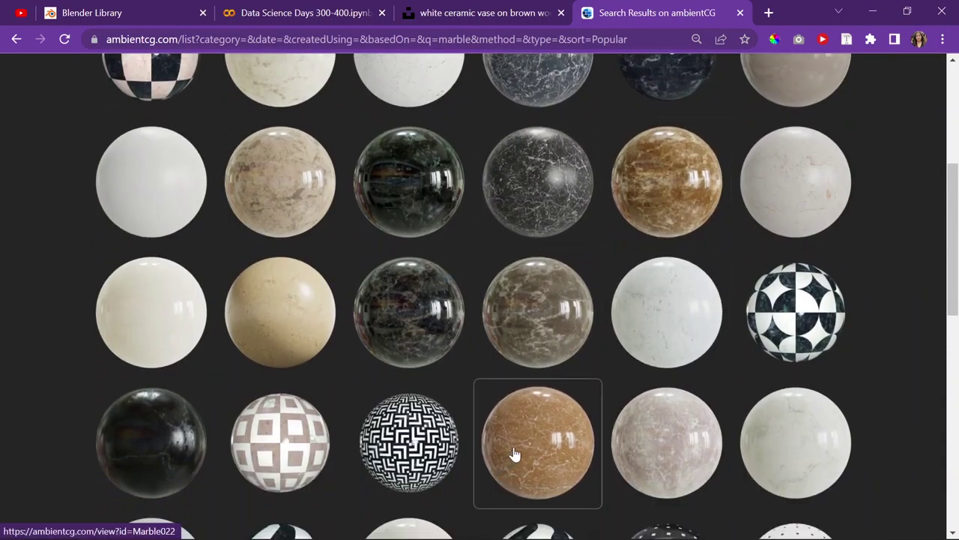
drag(809, 12, 663, 1)
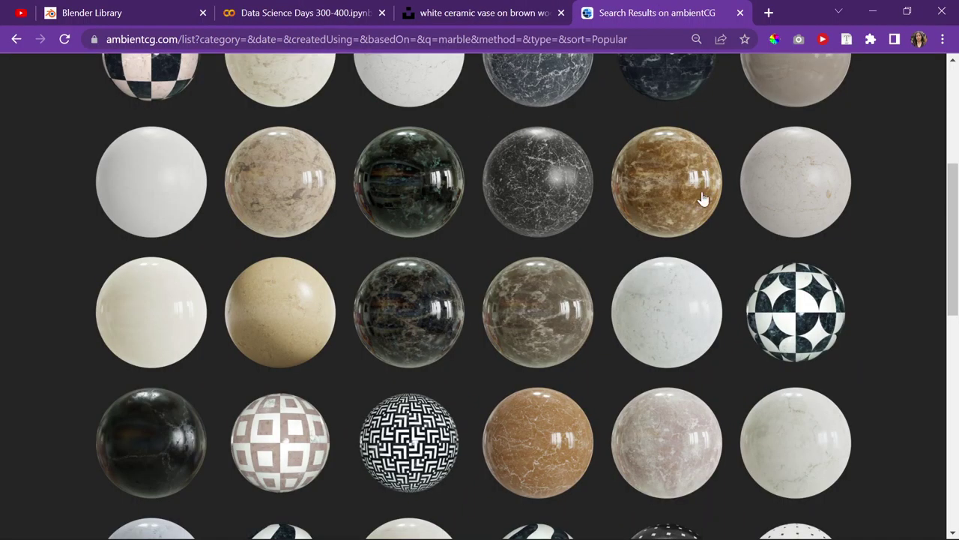
click(670, 165)
drag(800, 6, 637, 2)
click(692, 177)
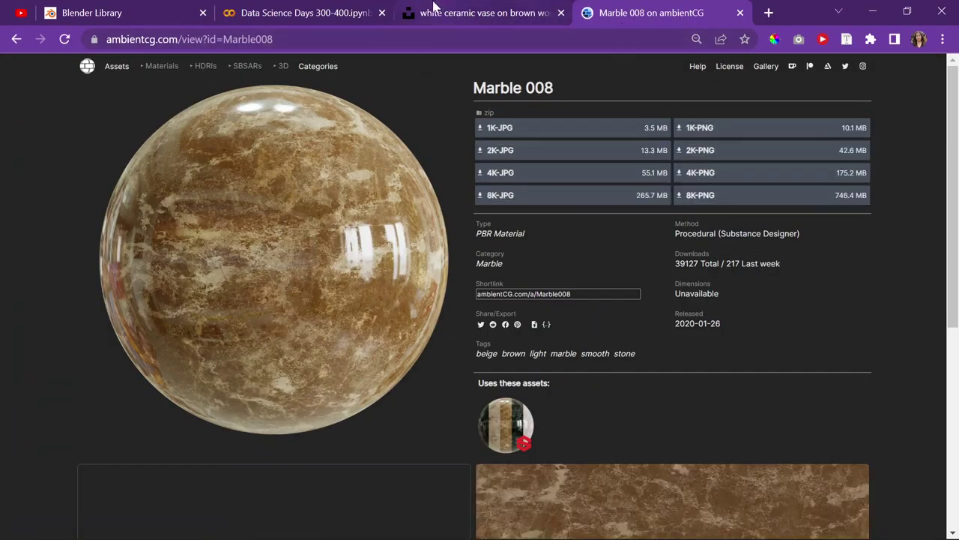
Step: Duplicate the Marble 008 page into a second tab and show the full asset list
drag(810, 7, 707, 10)
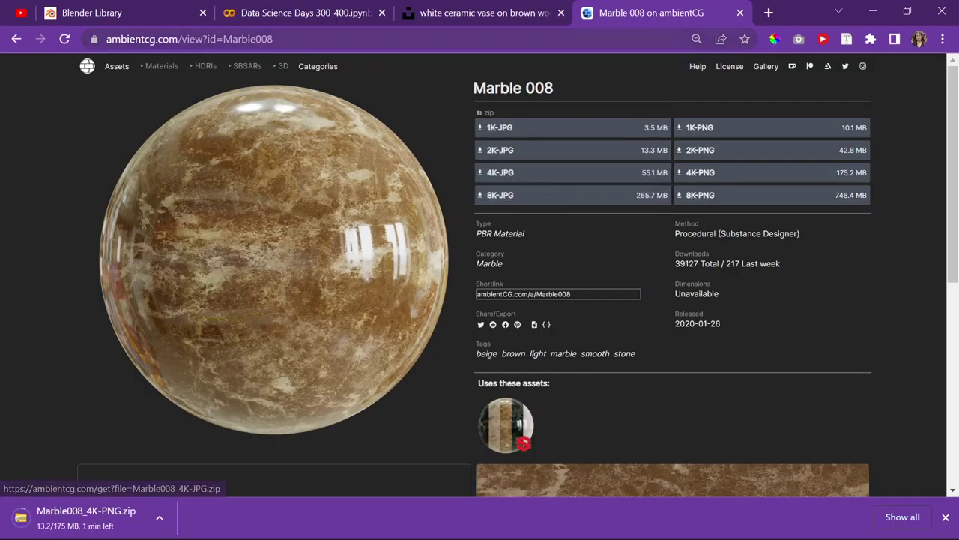
click(308, 39)
click(240, 39)
drag(239, 39, 780, 13)
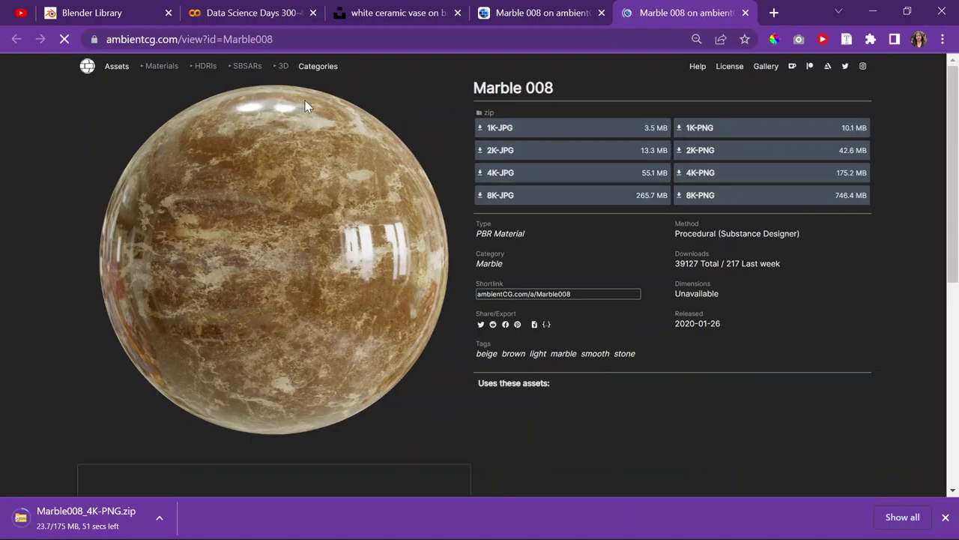
click(114, 66)
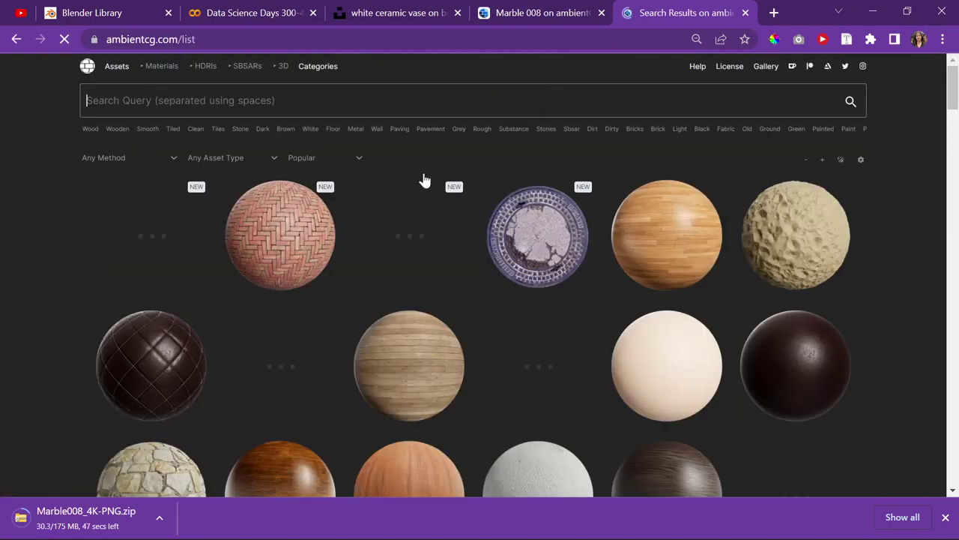
text(ceram)
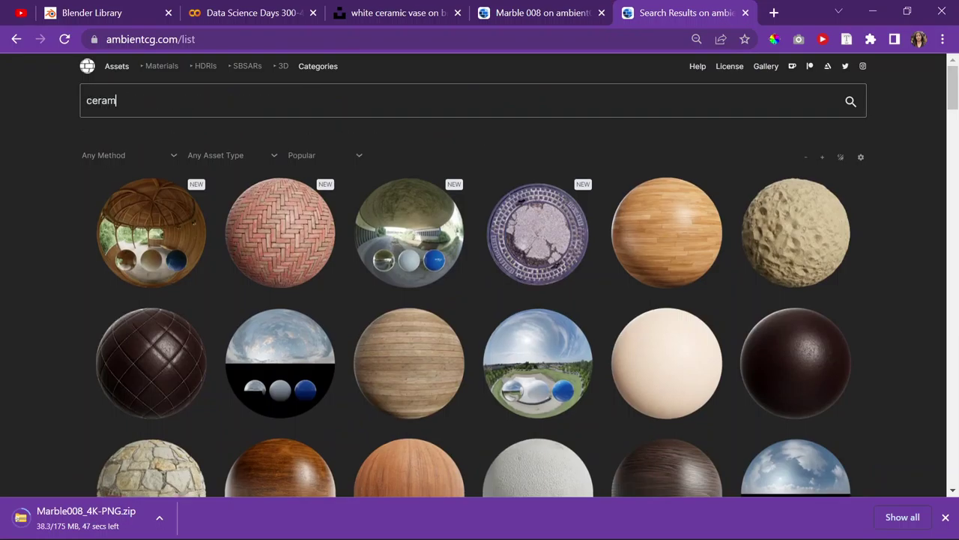
text(ic)
key(Return)
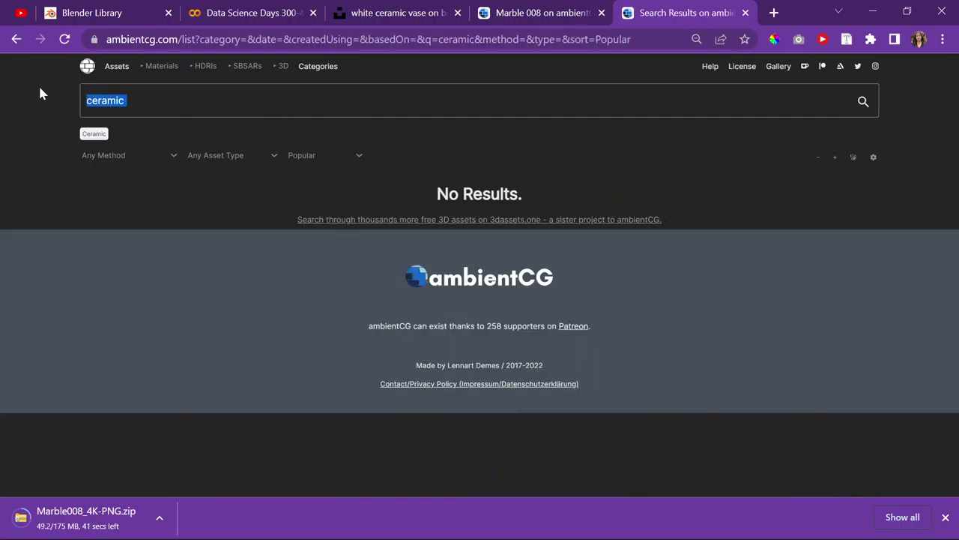
text(cement)
key(Return)
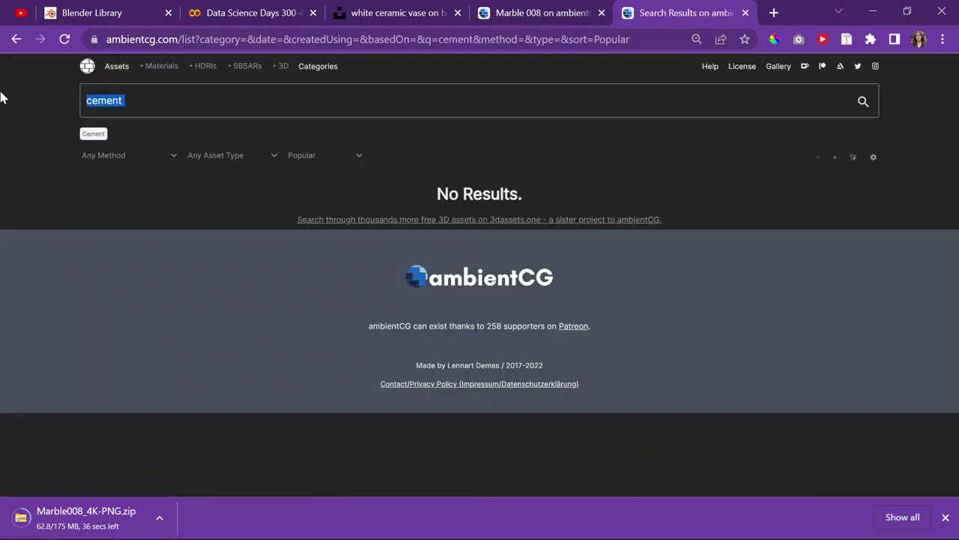
text(pavement)
key(Return)
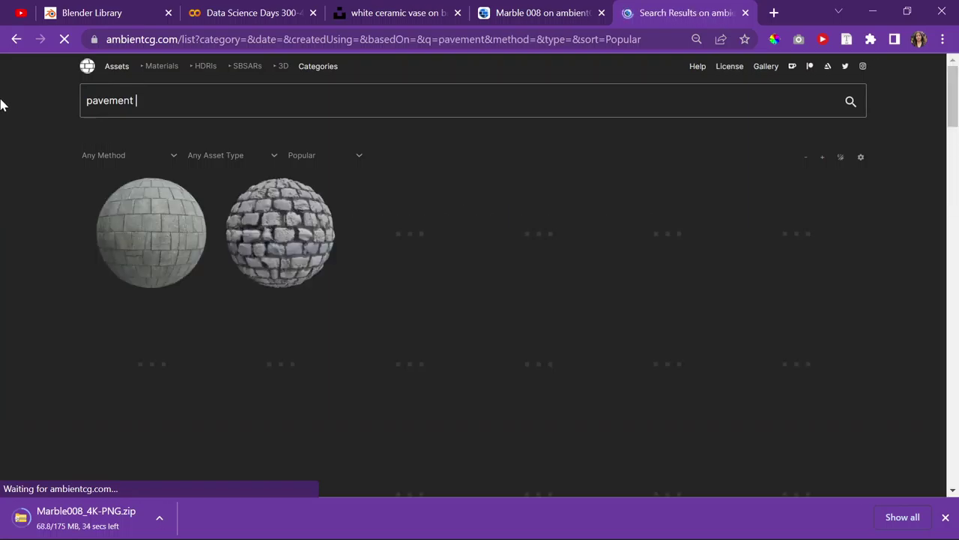
scroll(250, 211, down, 5)
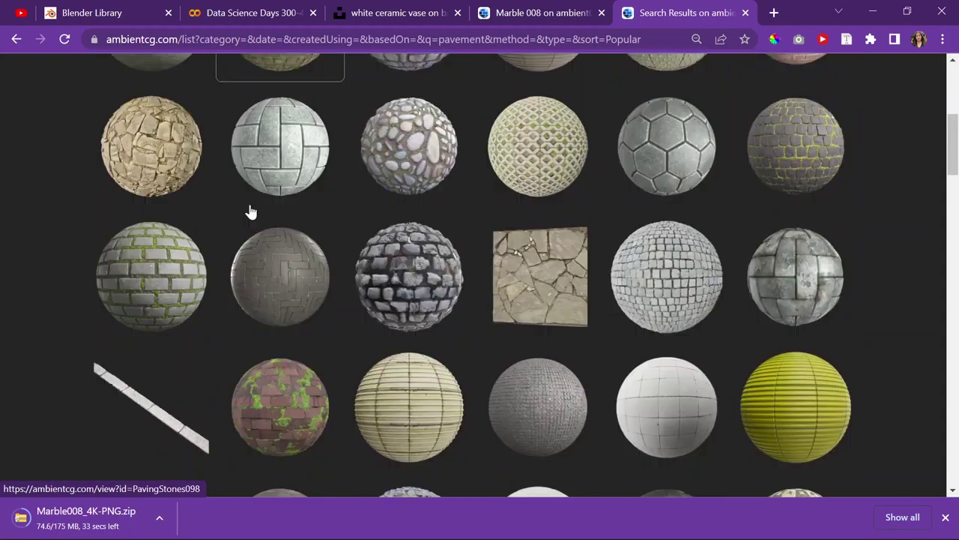
scroll(250, 211, down, 10)
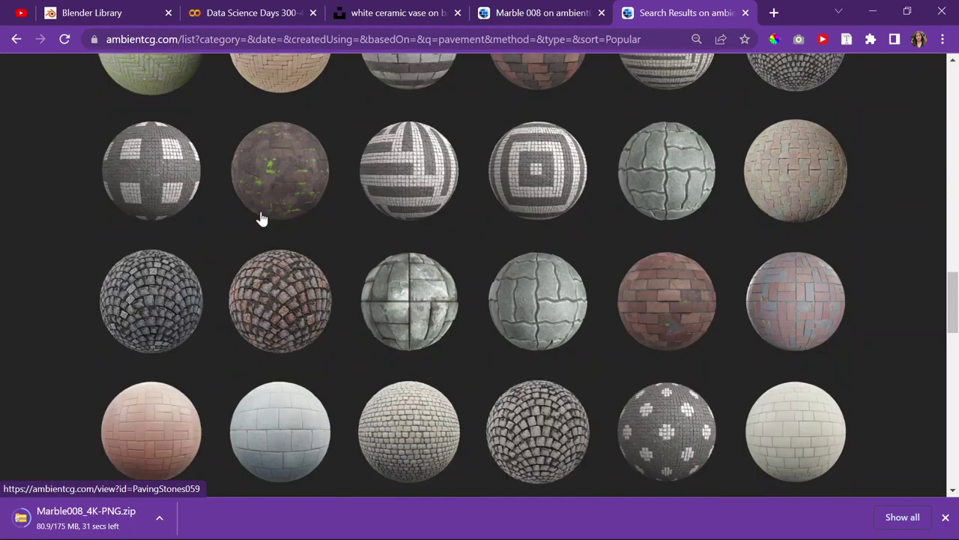
scroll(263, 221, down, 15)
scroll(270, 223, up, 15)
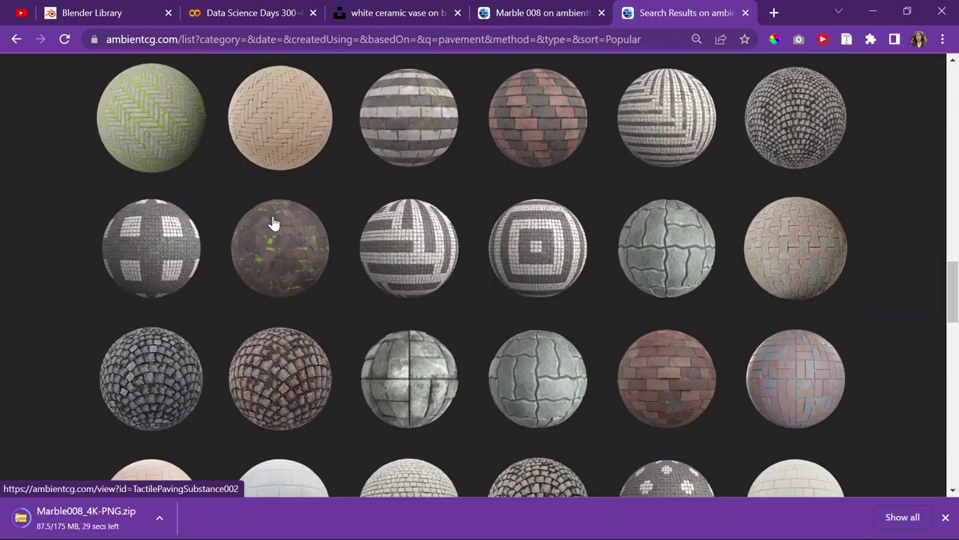
scroll(274, 224, up, 15)
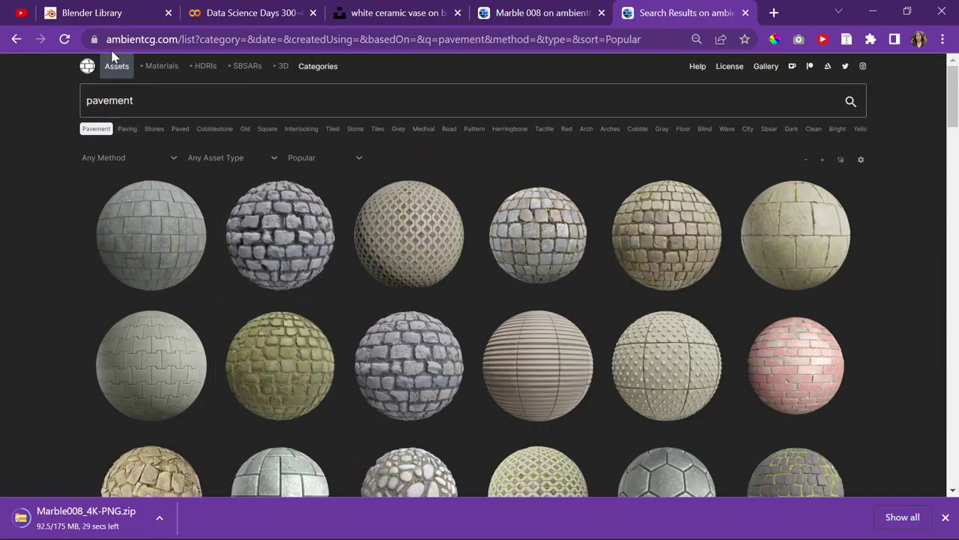
click(13, 40)
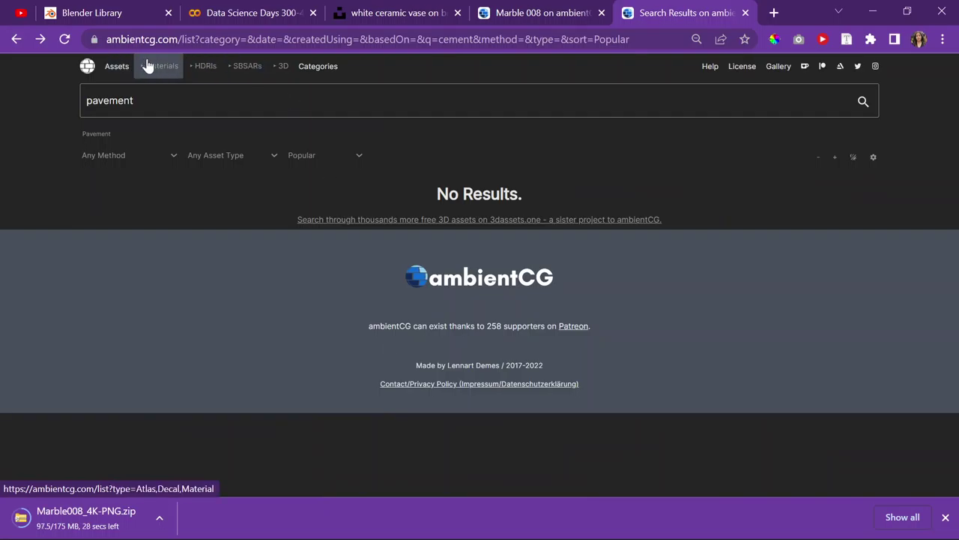
click(117, 66)
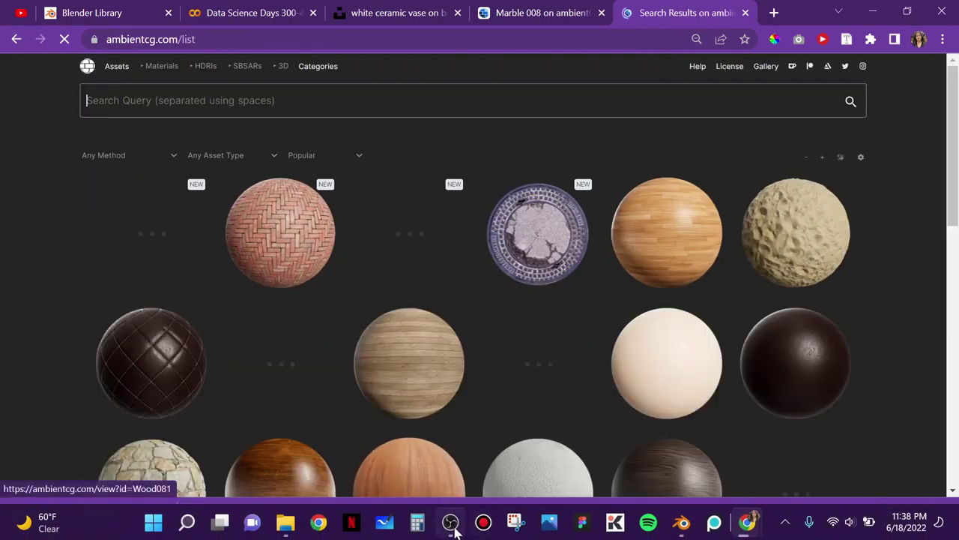
key(alt+Tab)
Step: Pause the OBS recording and minimize both zip windows, Chrome, Blender and the audiobook player
click(948, 419)
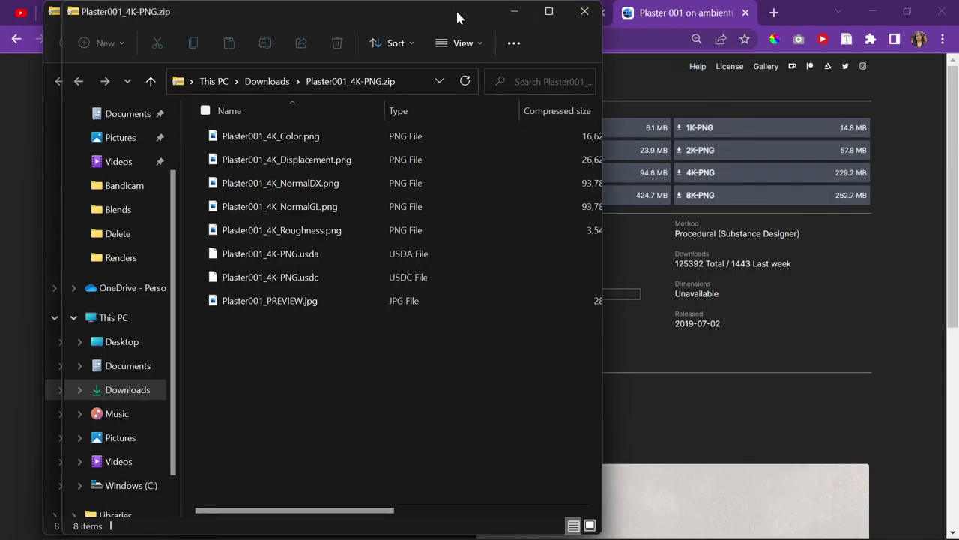
click(515, 12)
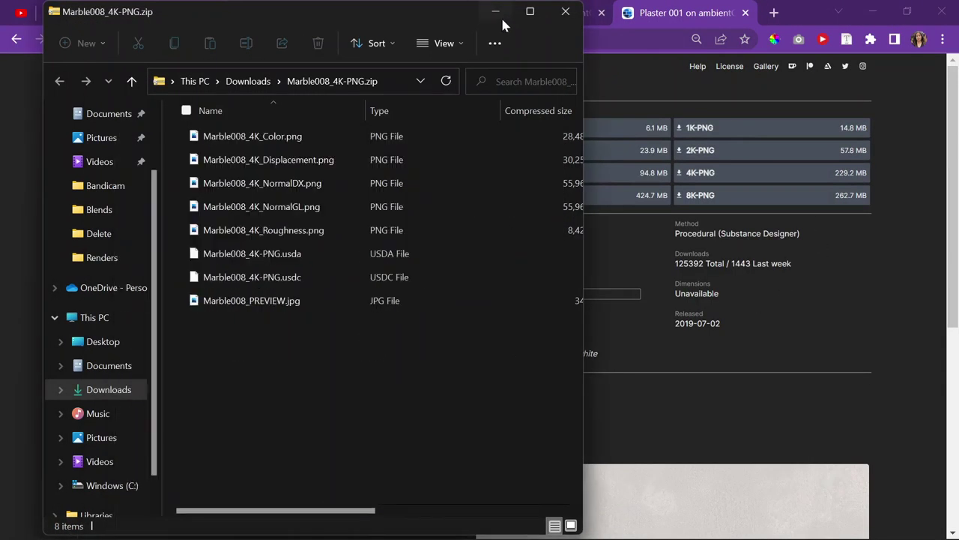
click(497, 12)
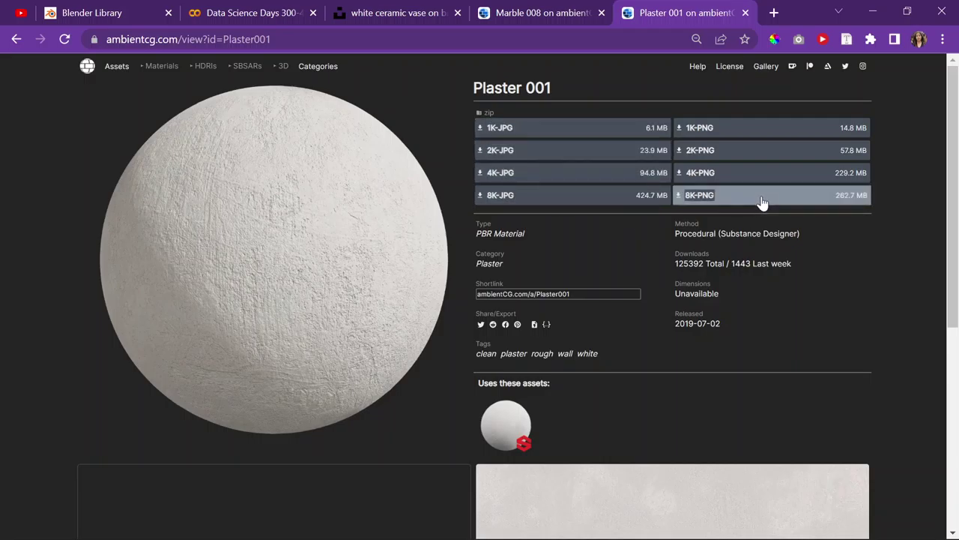
mouse_move(744, 177)
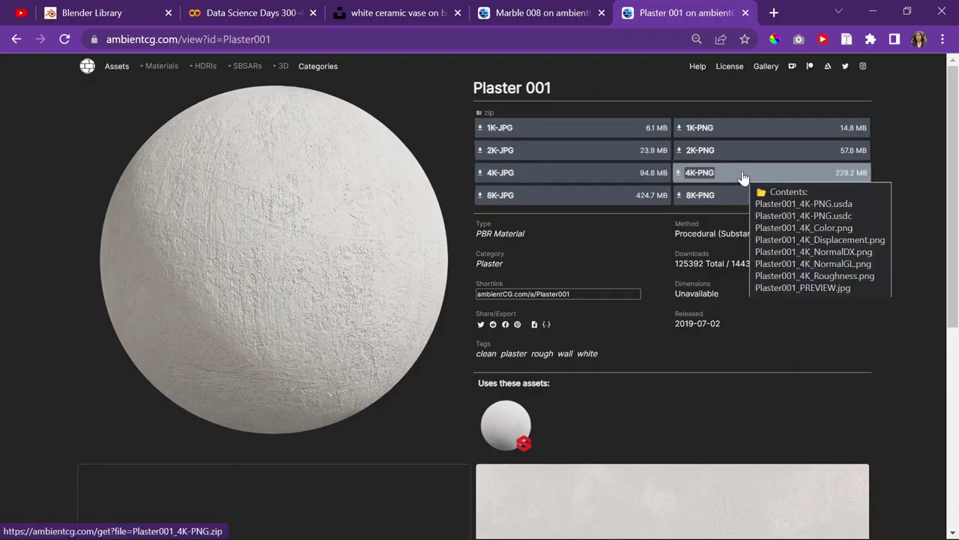
click(871, 12)
click(876, 8)
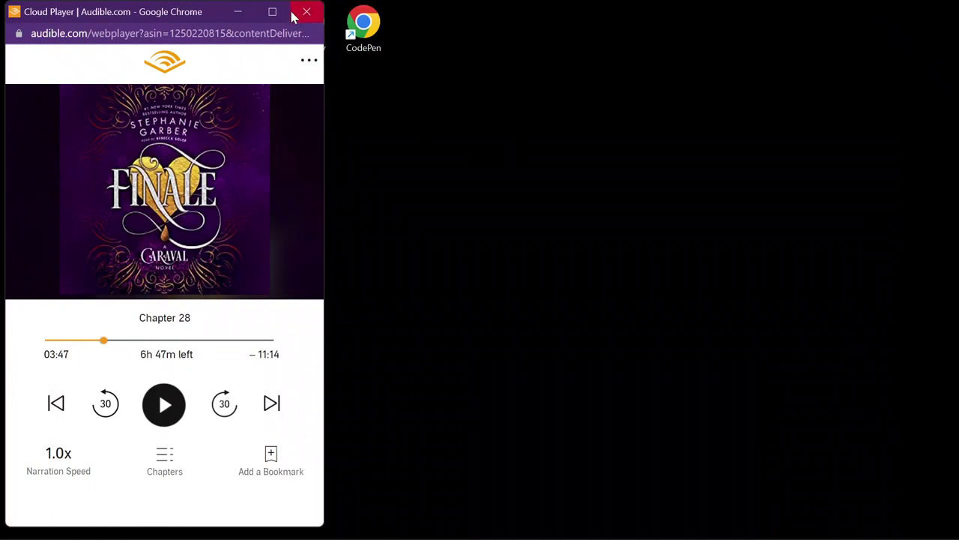
click(238, 12)
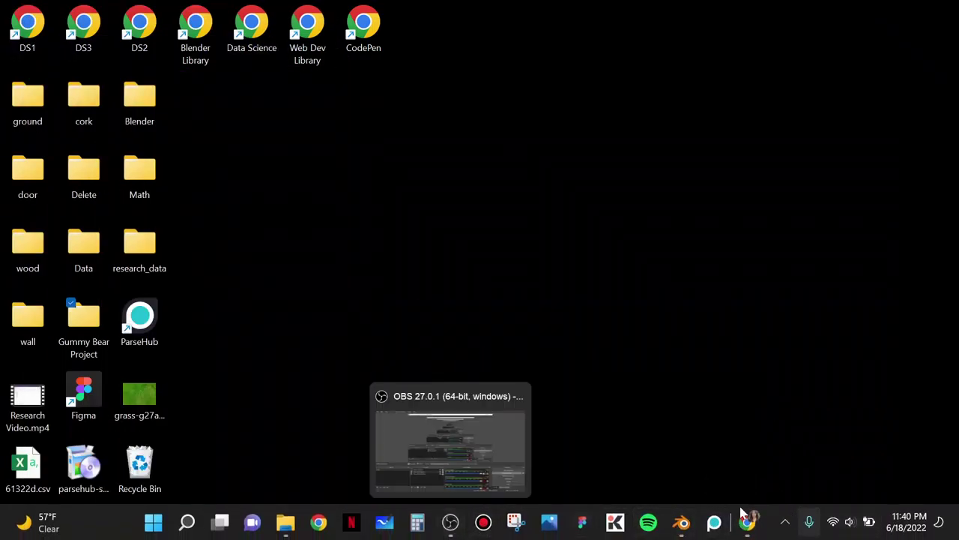
Step: Bring up both zip windows and copy all eight Marble008 files onto the desktop
mouse_move(286, 522)
click(359, 454)
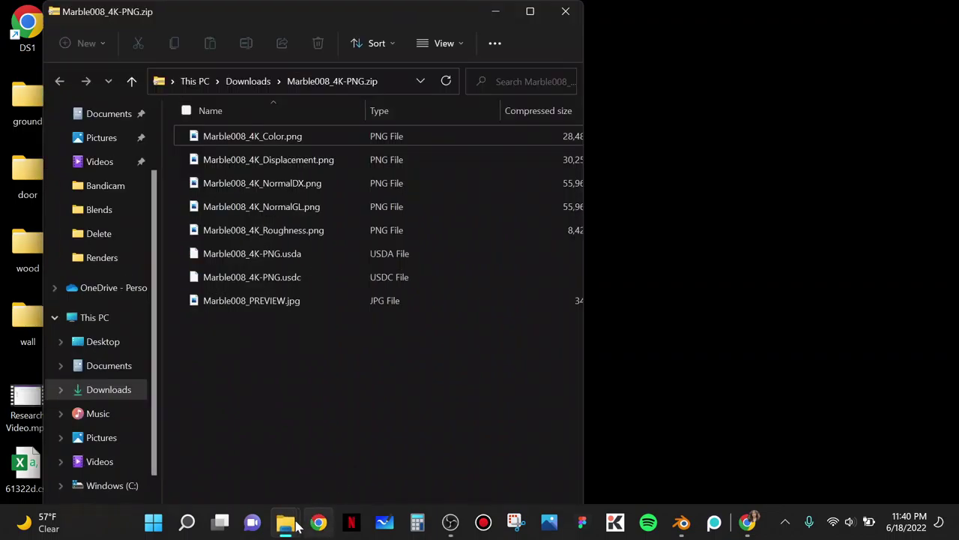
click(396, 444)
drag(386, 14, 406, 28)
drag(386, 349, 356, 101)
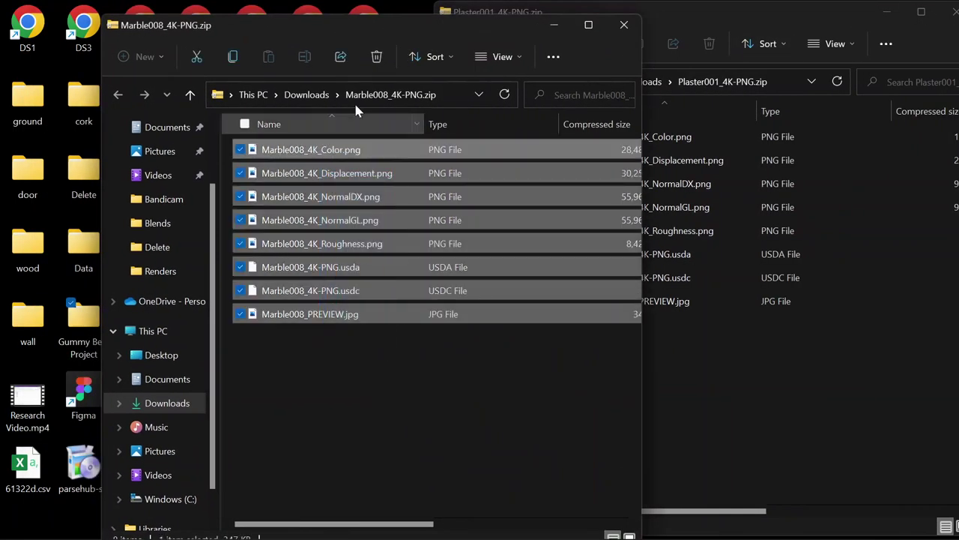
drag(418, 36, 314, 256)
drag(283, 367, 304, 153)
Step: Select all eight Plaster001 files and close the Marble008 zip window
click(725, 192)
drag(794, 360, 570, 127)
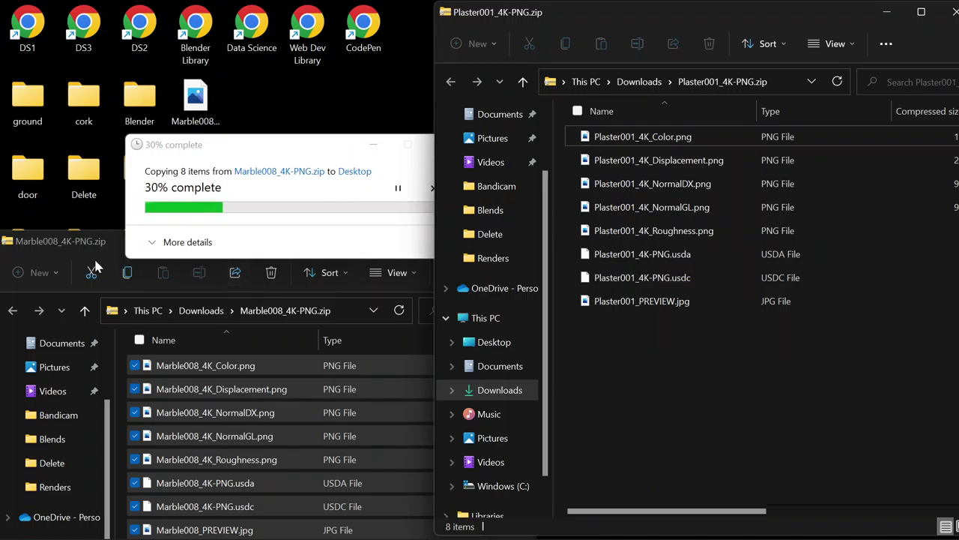
click(99, 259)
click(517, 242)
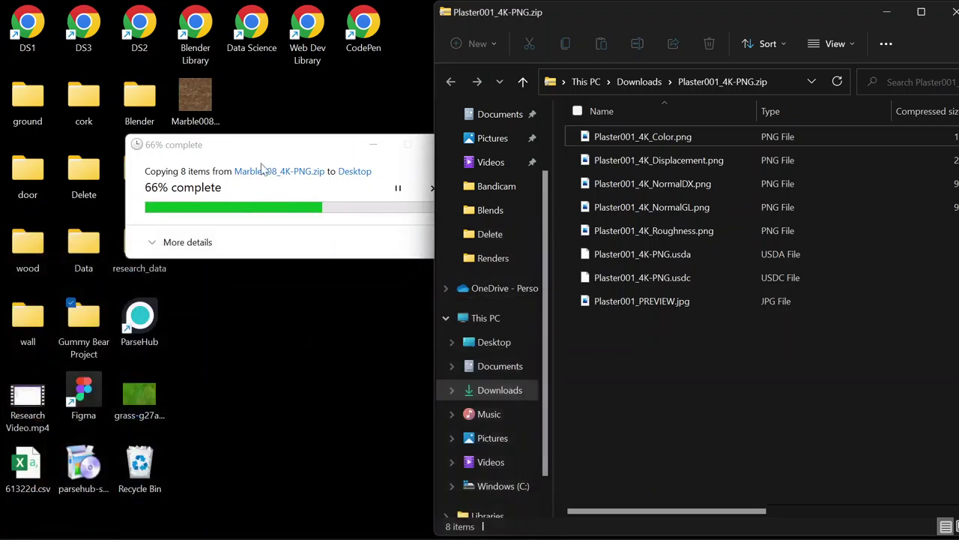
click(309, 332)
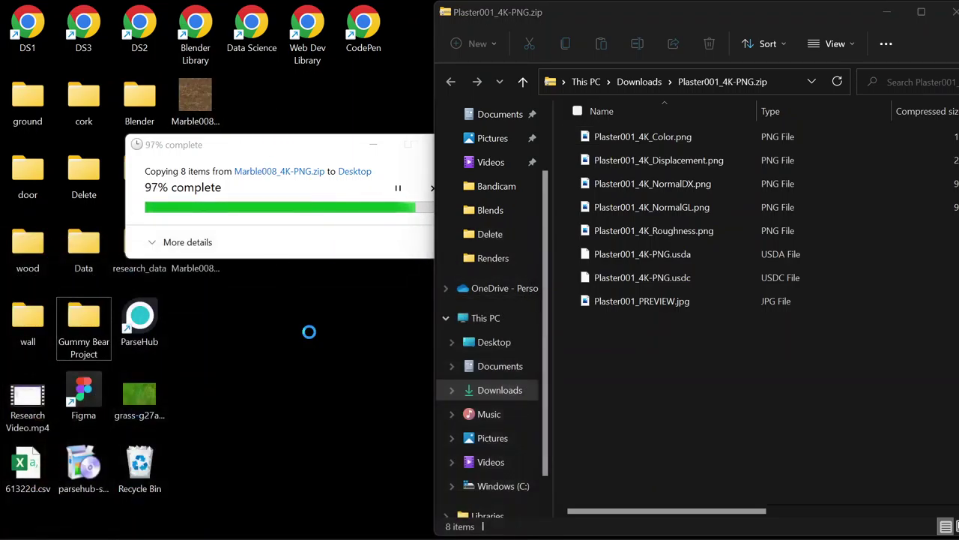
right_click(310, 337)
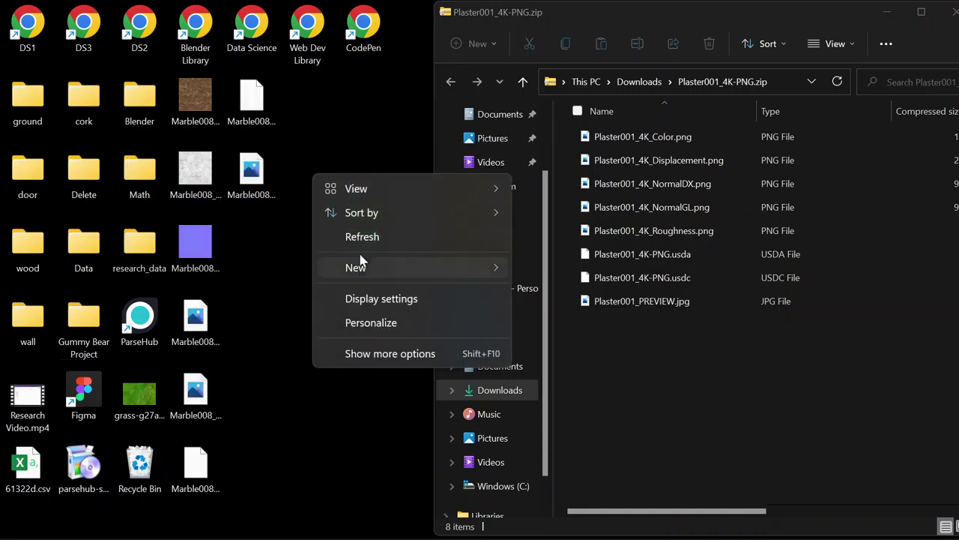
Step: Create a 'marble' desktop folder, move the Marble008 files into it, and place it beside Blender
mouse_move(365, 268)
click(547, 39)
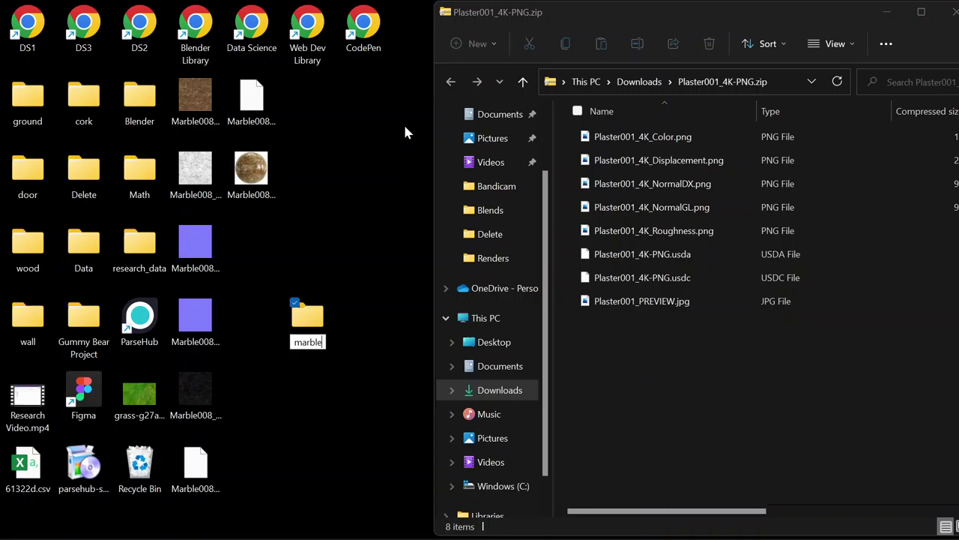
text(marble)
key(Return)
drag(325, 218, 170, 74)
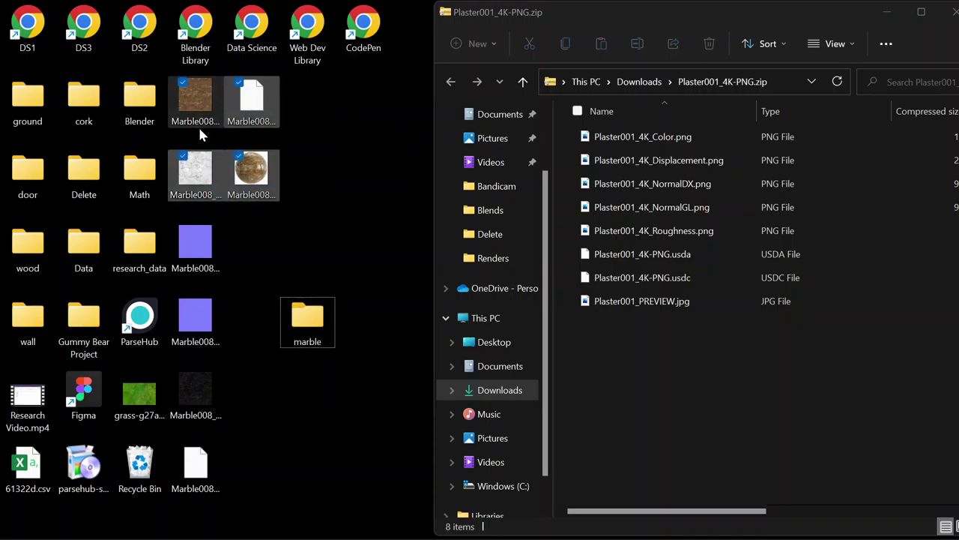
drag(199, 133, 303, 313)
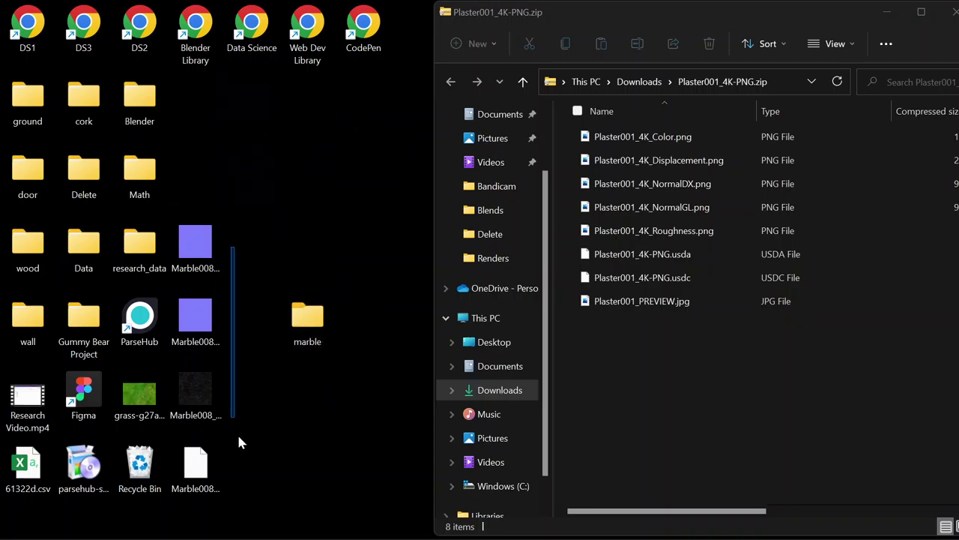
drag(238, 442, 193, 488)
drag(218, 304, 306, 337)
drag(306, 337, 228, 111)
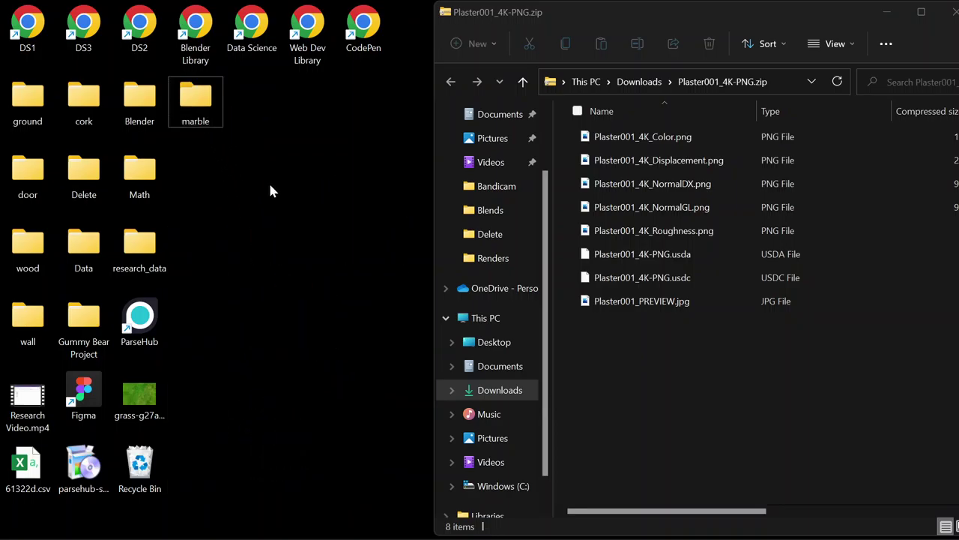
Step: Copy all eight Plaster001 files from the archive onto the desktop and minimize it
drag(736, 372, 596, 140)
drag(622, 136, 197, 183)
click(886, 12)
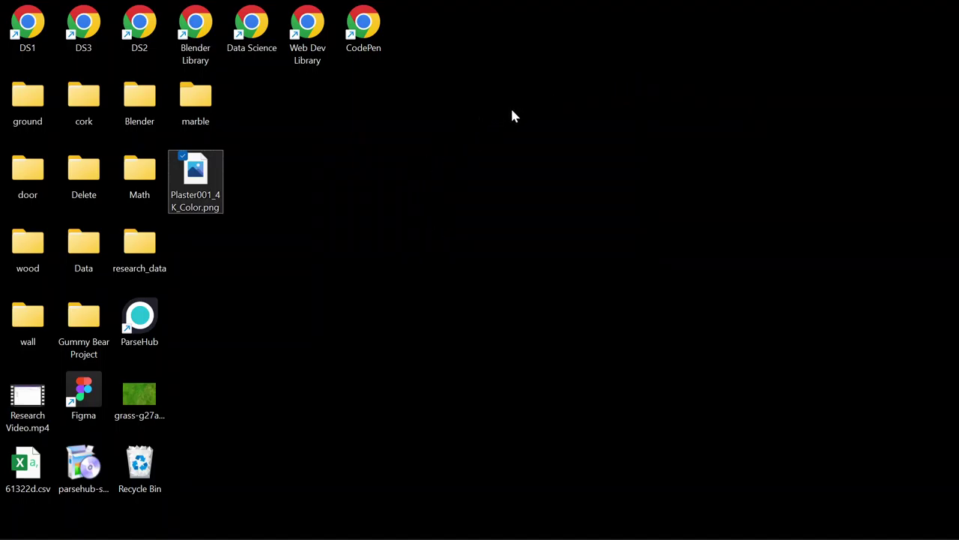
Step: Create a new desktop folder named 'plasterf'
right_click(481, 105)
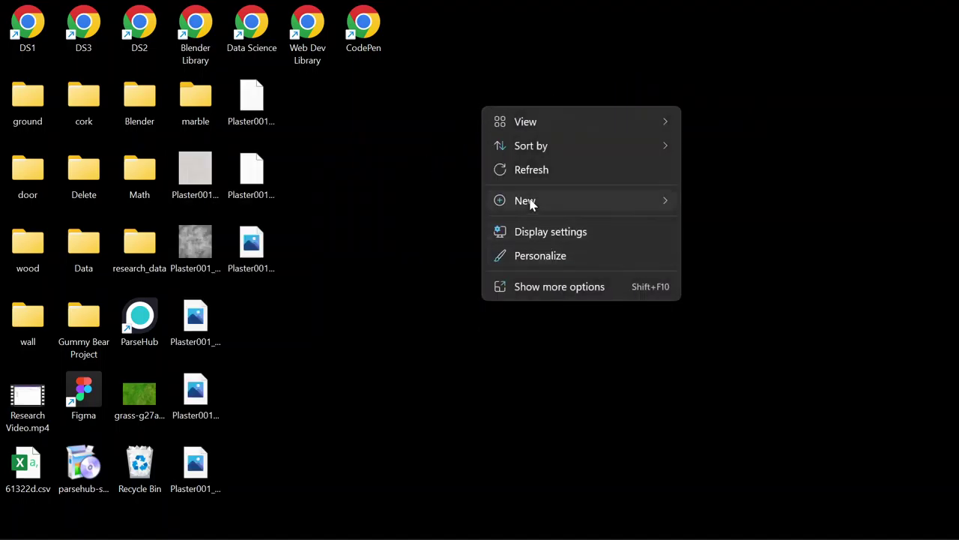
mouse_move(529, 203)
click(726, 201)
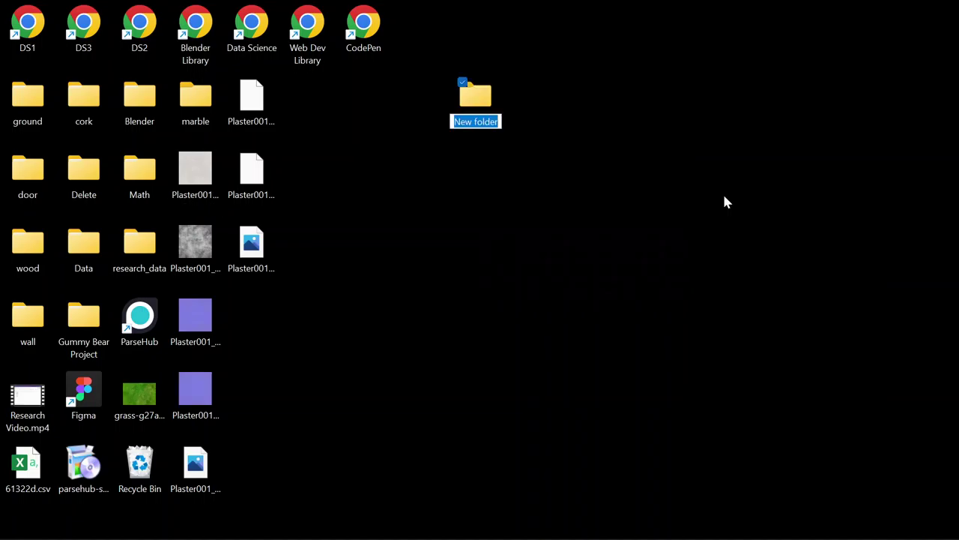
text(plasterf)
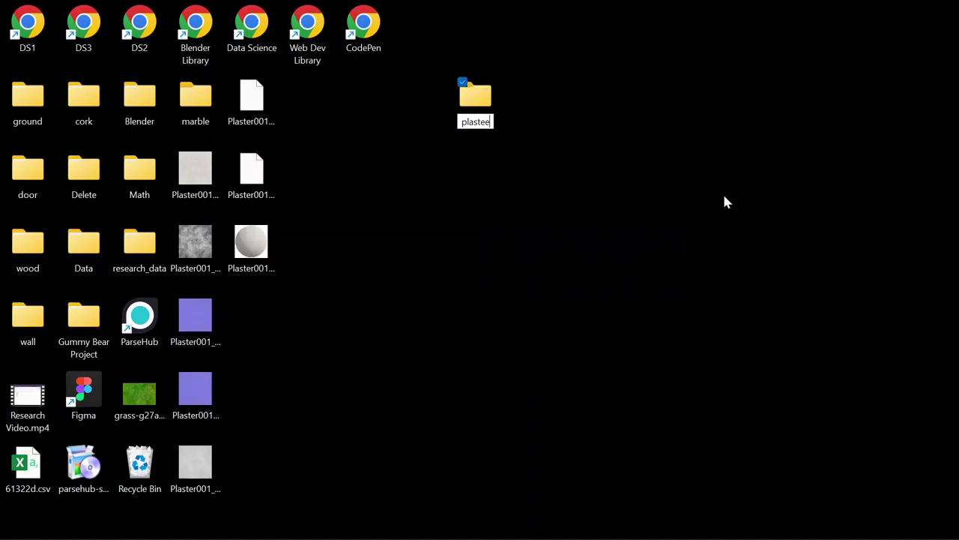
key(Return)
drag(476, 112, 364, 113)
Step: Move all the Plaster001 texture files into the plasterf folder
drag(292, 287, 238, 105)
drag(250, 139, 188, 350)
drag(199, 178, 560, 123)
ctrl+click(268, 122)
drag(250, 510, 204, 186)
mouse_move(662, 527)
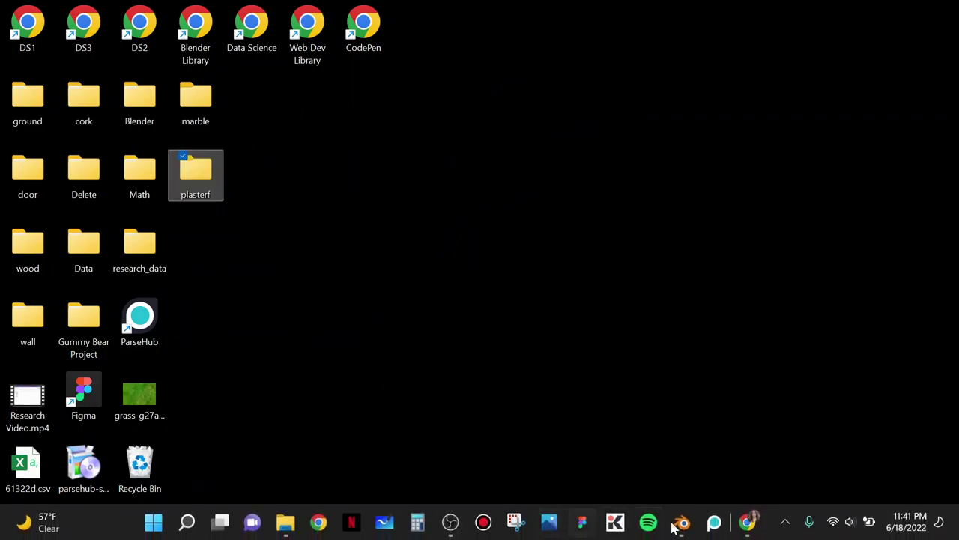
click(694, 522)
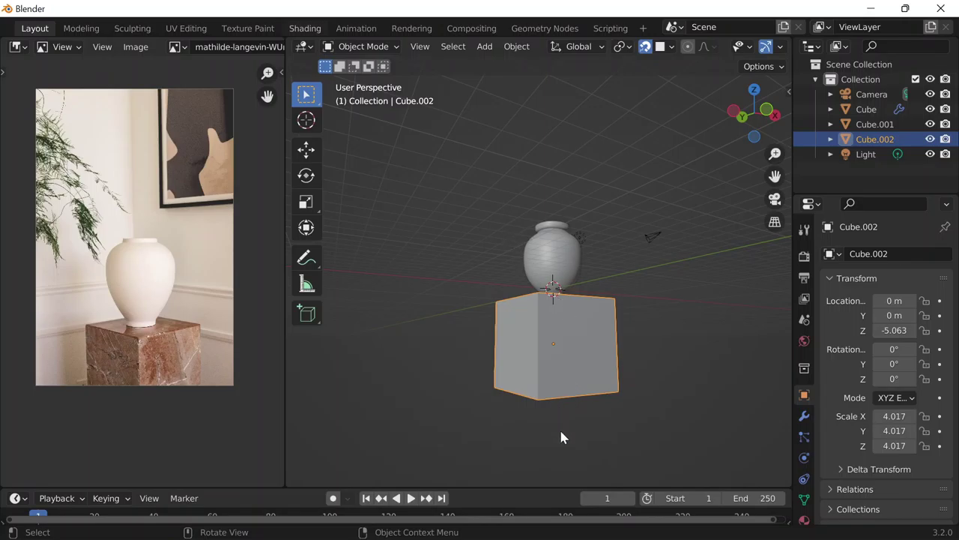
Step: Save the vase scene as 61822.blend in the Blends folder and add a new pedestal material
mouse_move(391, 536)
key(ctrl+s)
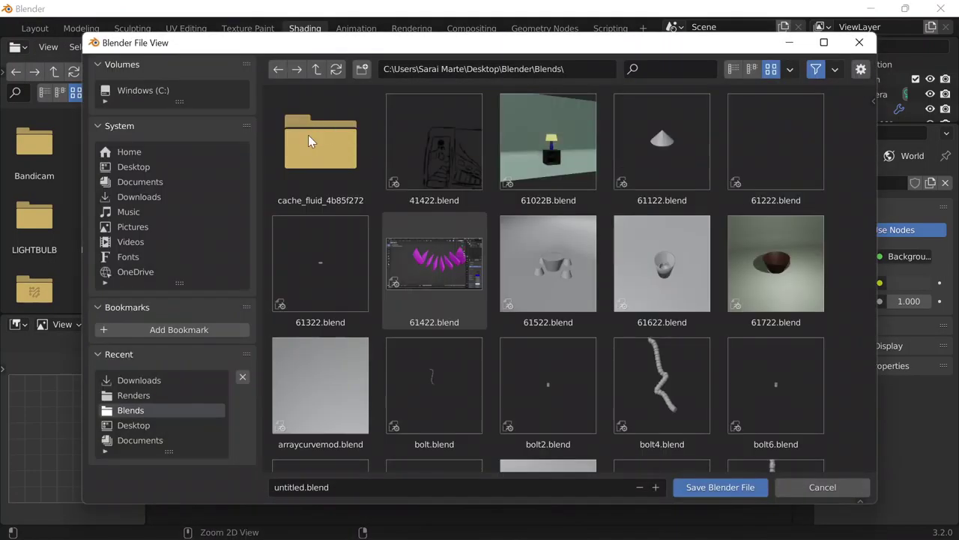
click(286, 487)
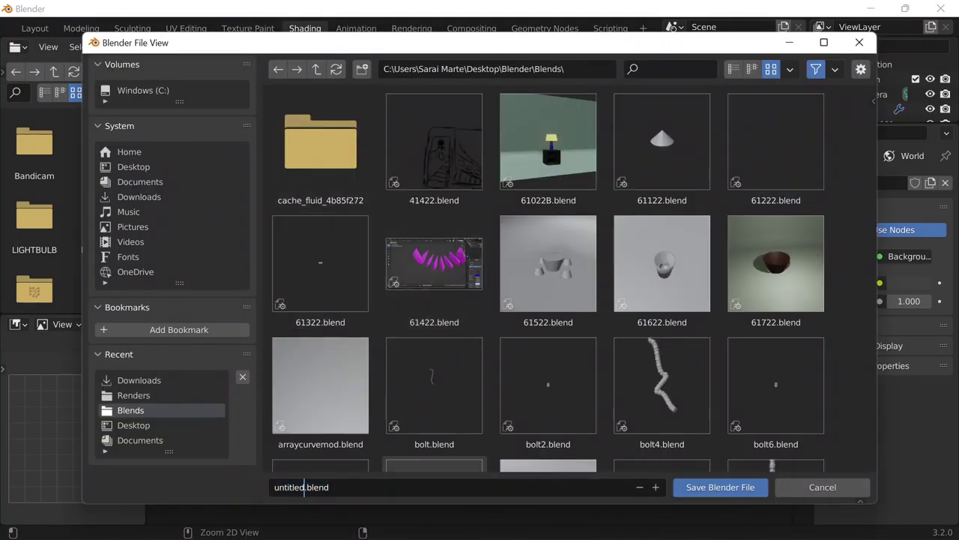
text(6)
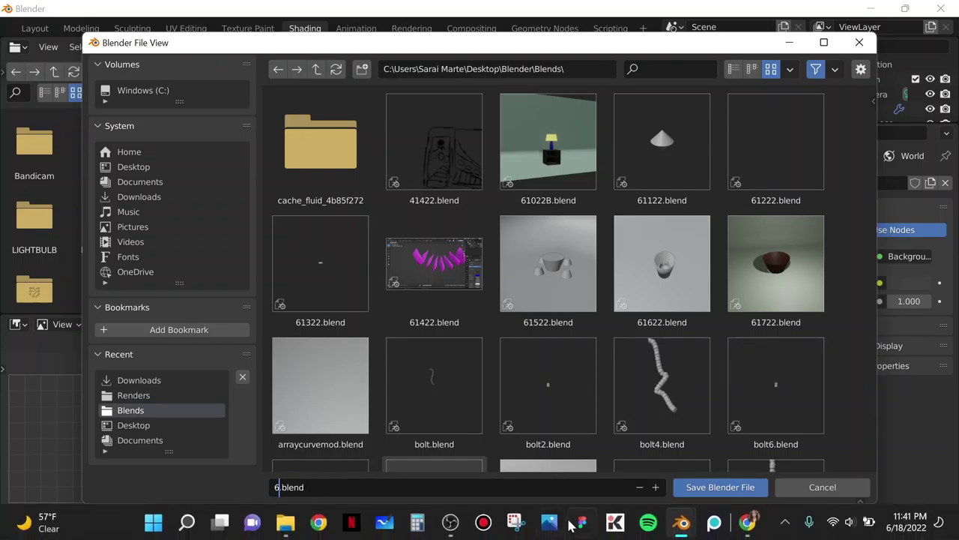
text(1822)
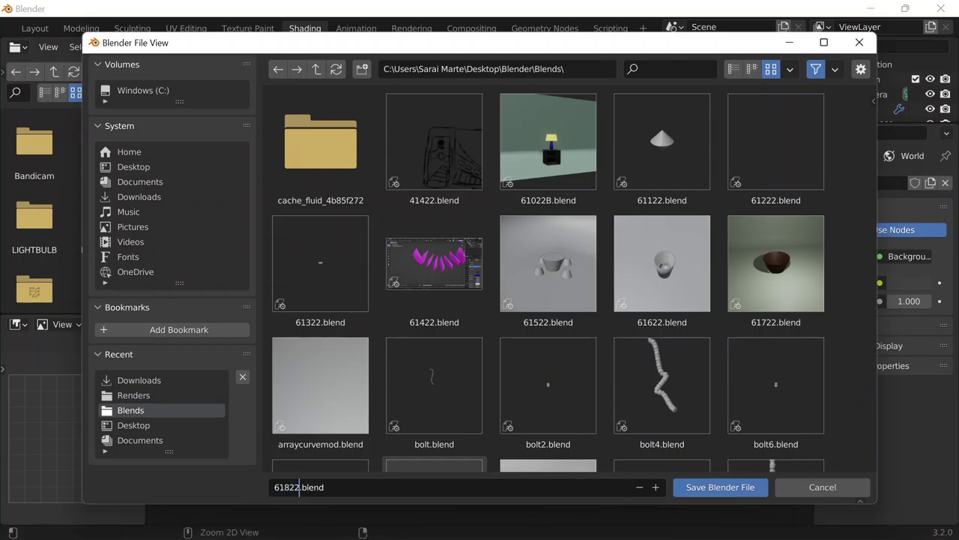
click(715, 485)
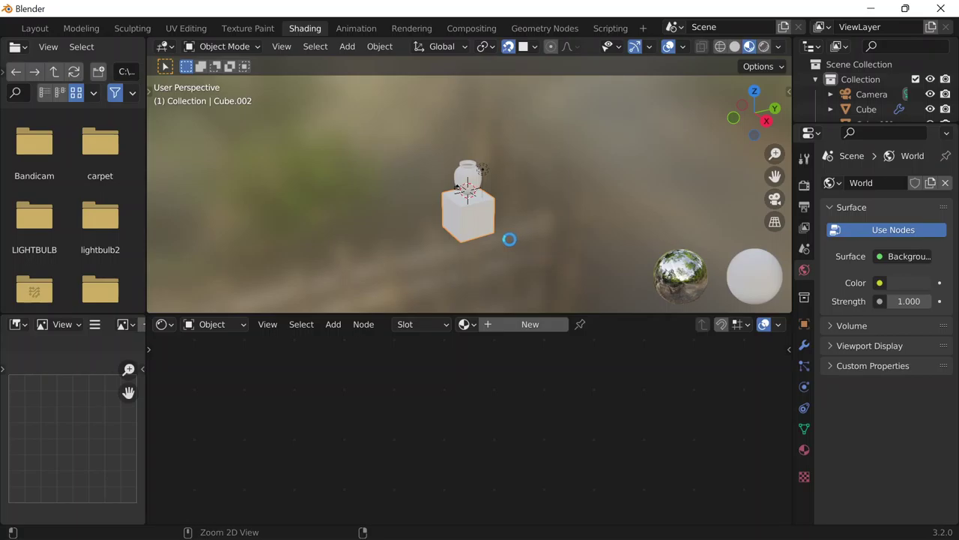
scroll(468, 263, up, 6)
scroll(462, 253, down, 3)
click(531, 327)
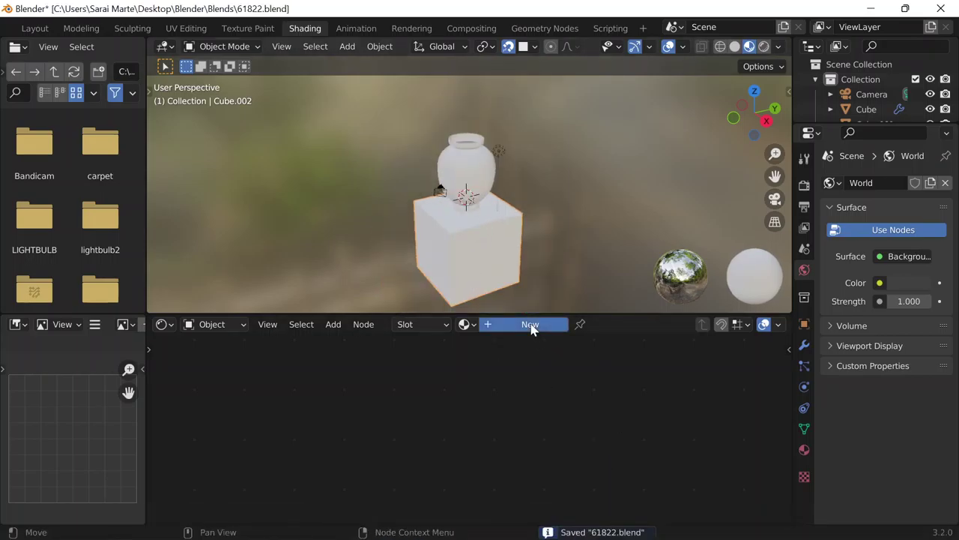
Step: Enable the Node Wrangler add-on from Edit > Preferences > Add-ons
scroll(450, 364, down, 1)
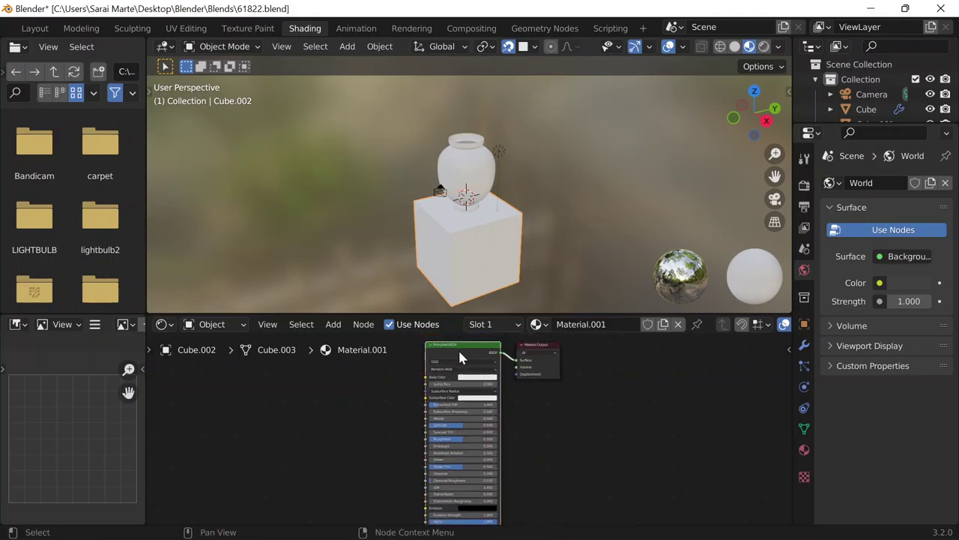
scroll(30, 33, up, 3)
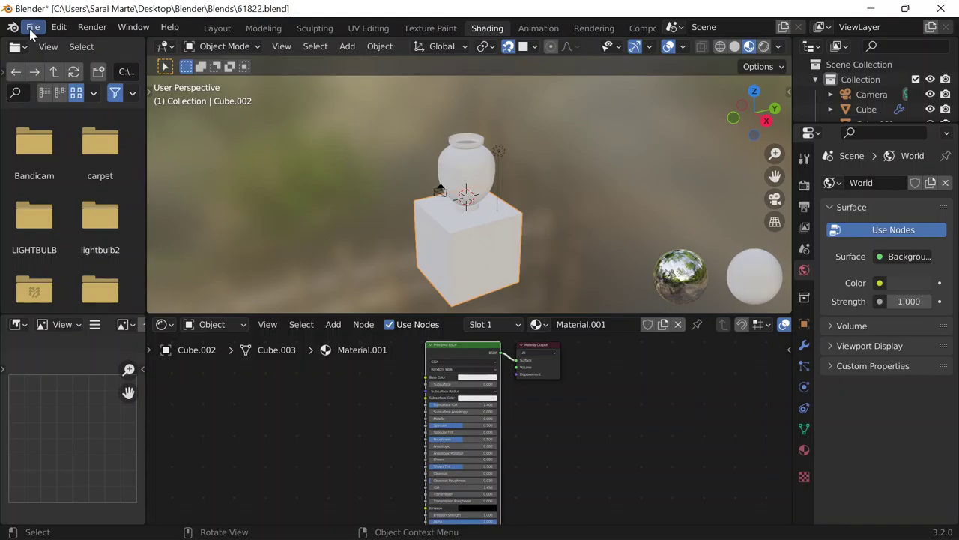
click(33, 27)
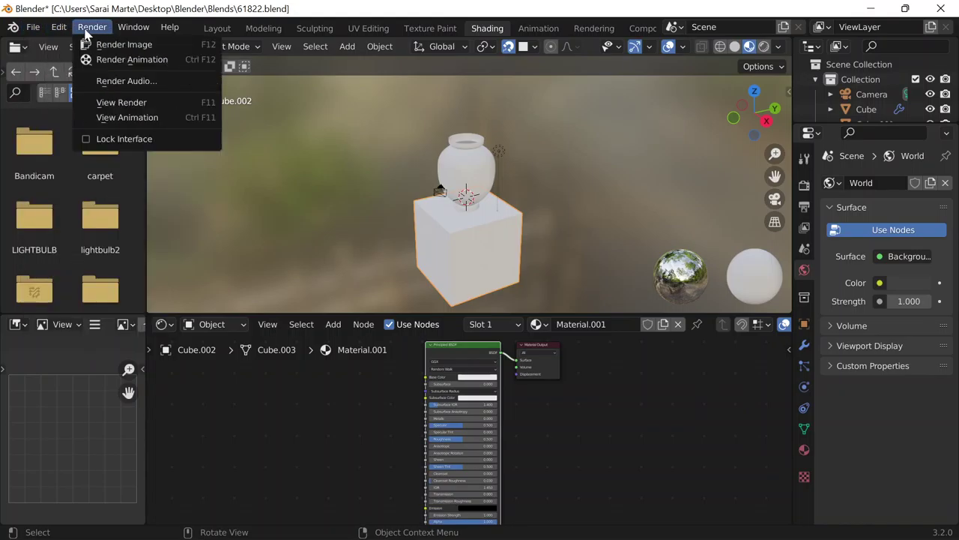
click(92, 27)
click(61, 27)
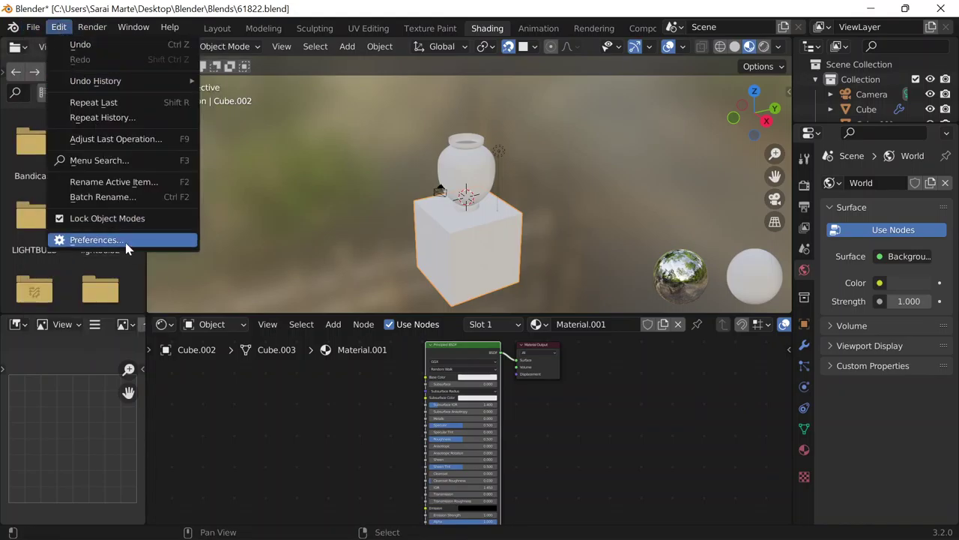
click(127, 248)
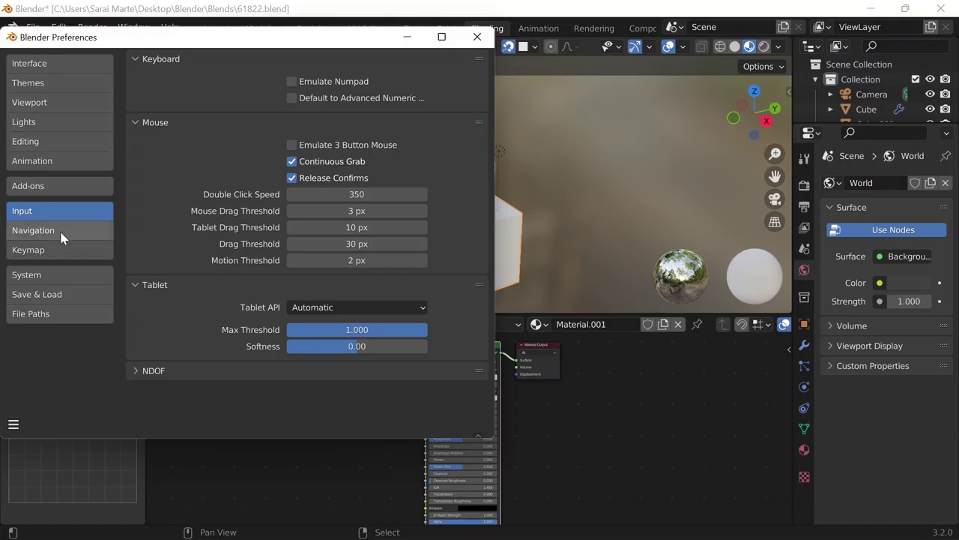
click(60, 186)
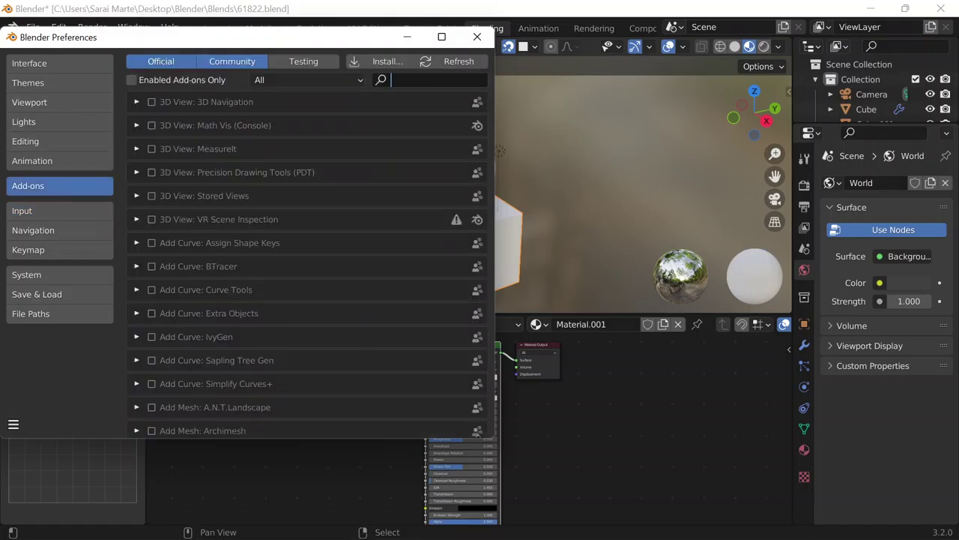
text(node)
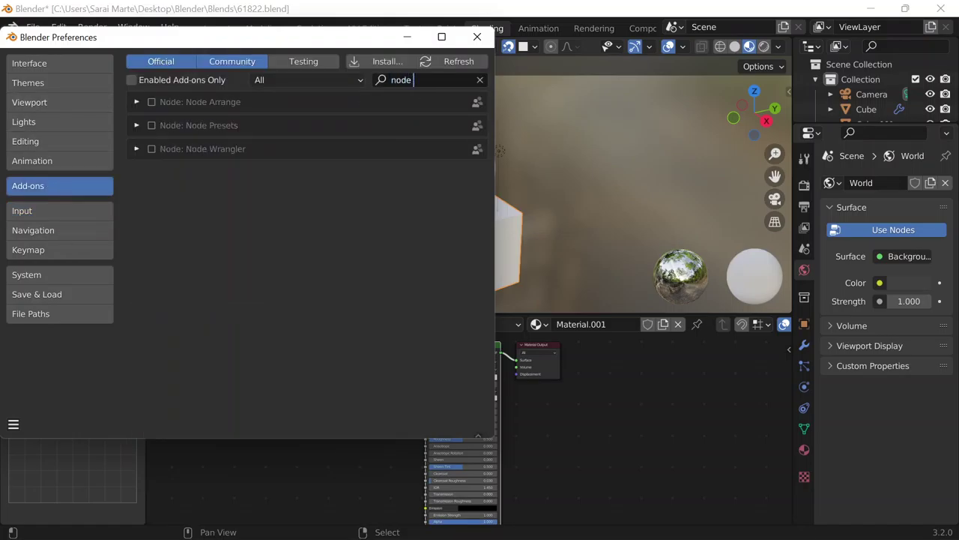
click(153, 149)
click(152, 150)
click(477, 38)
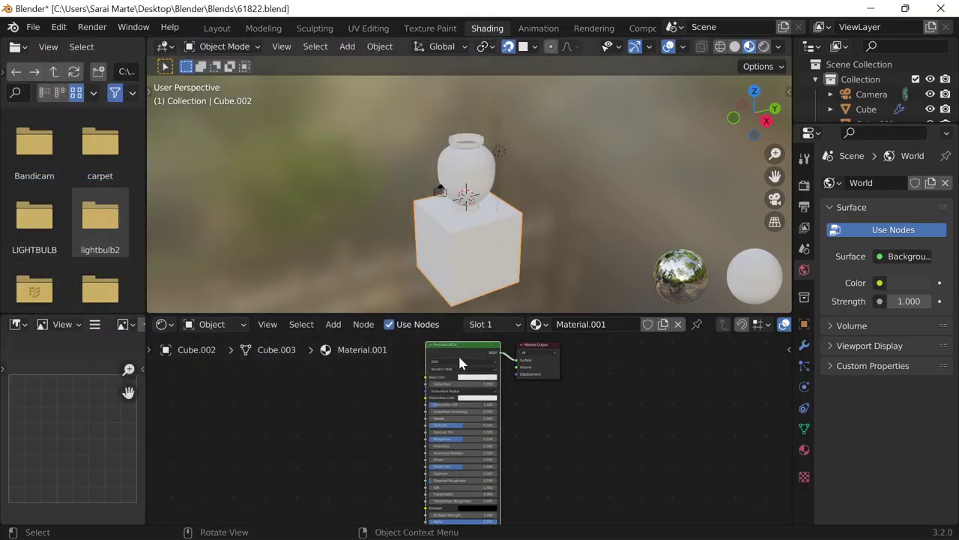
scroll(402, 418, up, 2)
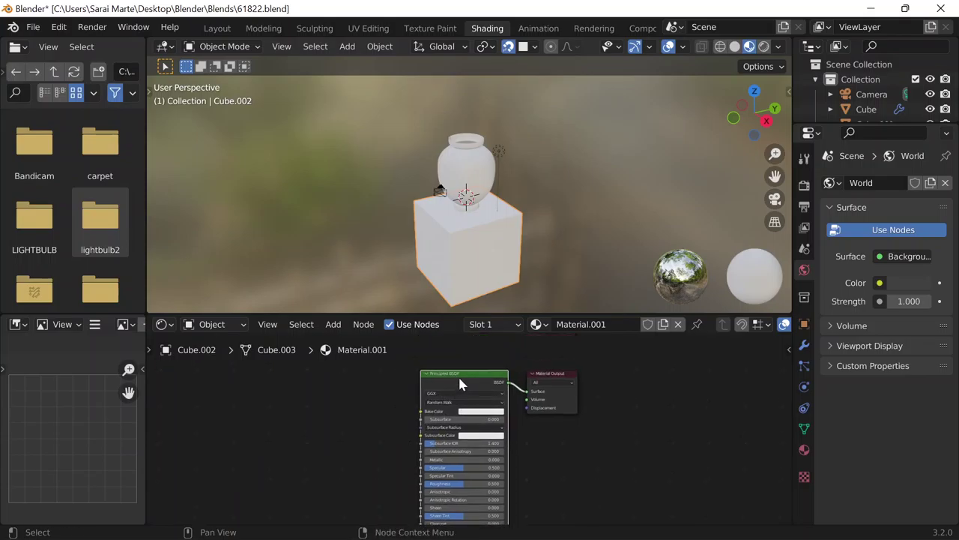
Step: Load all eight marble textures from Desktop/marble into the pedestal material with Principled Texture Setup
key(ctrl+shift+t)
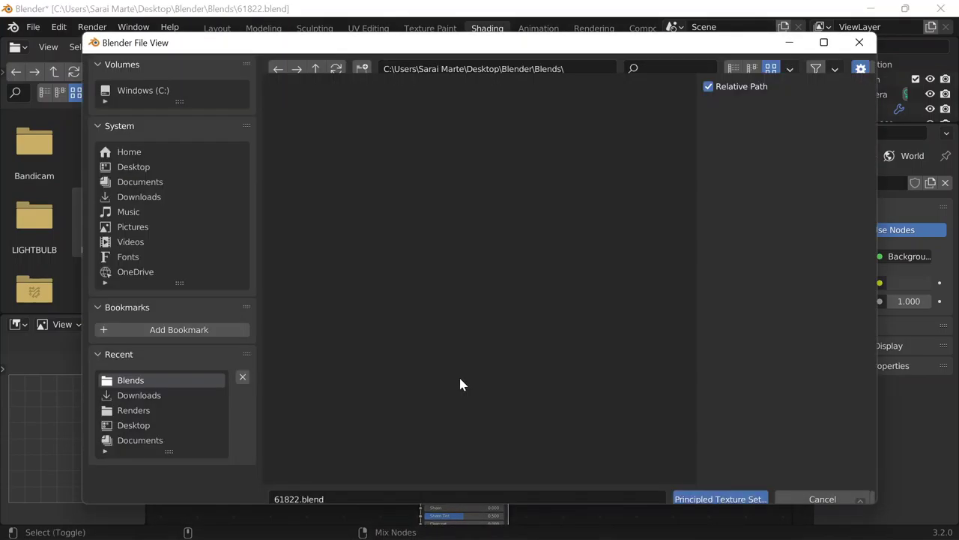
drag(491, 51, 505, 98)
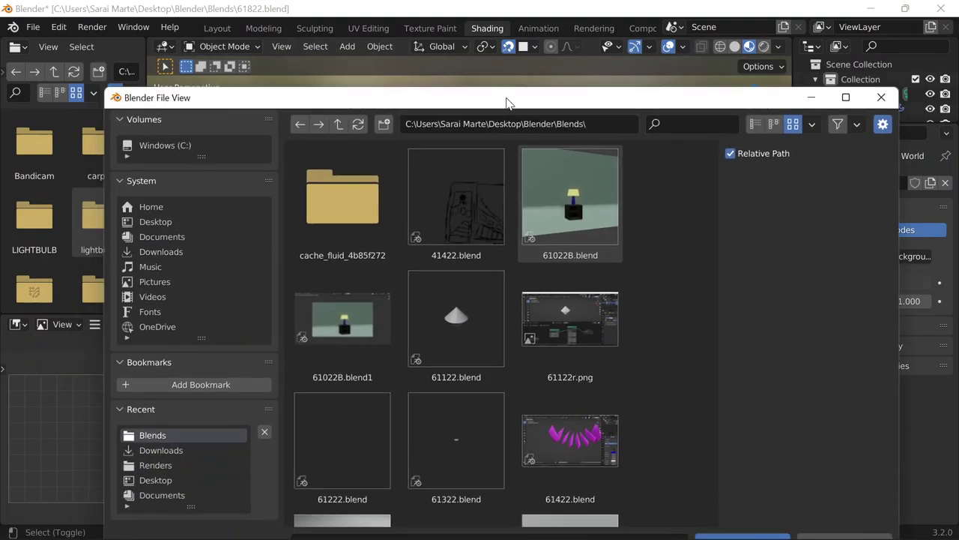
click(160, 211)
click(161, 222)
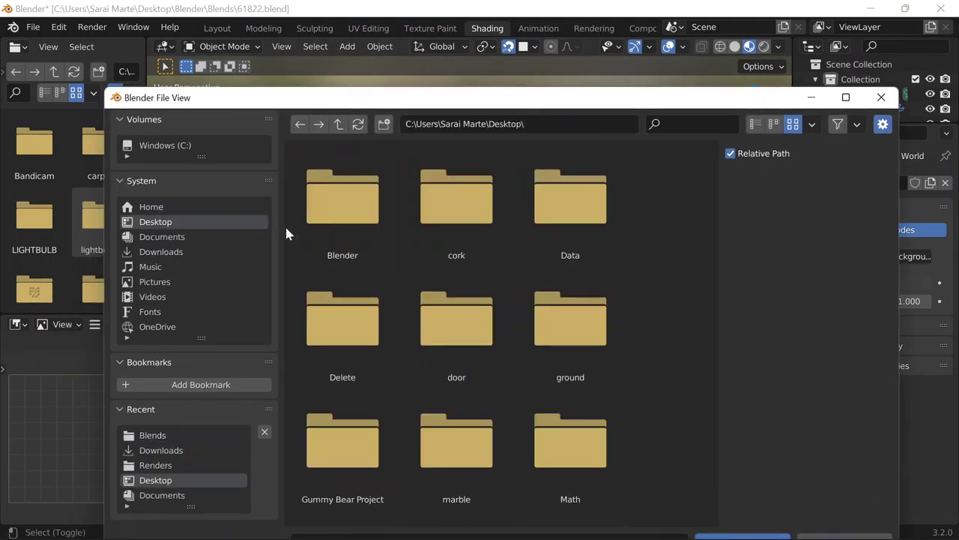
scroll(467, 274, down, 1)
scroll(467, 274, down, 5)
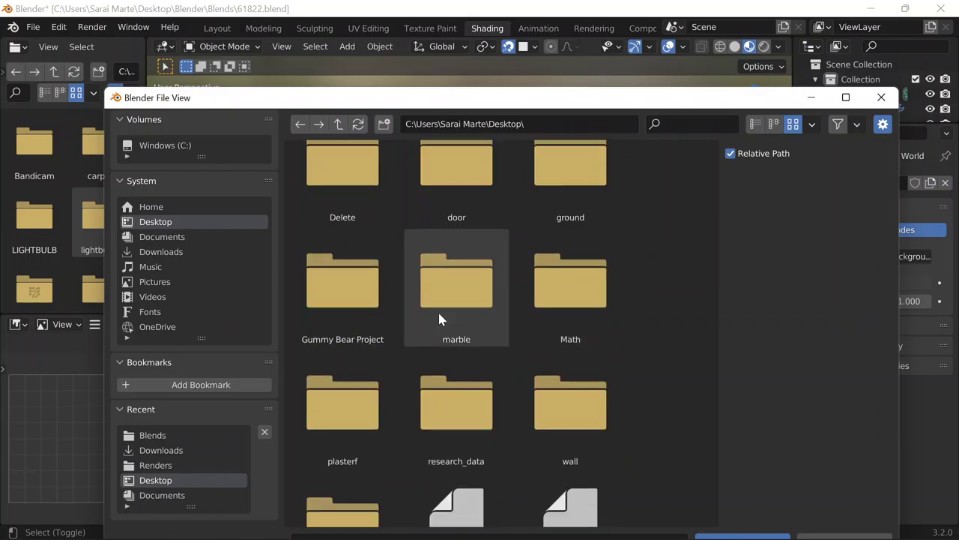
double_click(467, 253)
drag(582, 455, 340, 196)
drag(470, 107, 447, 69)
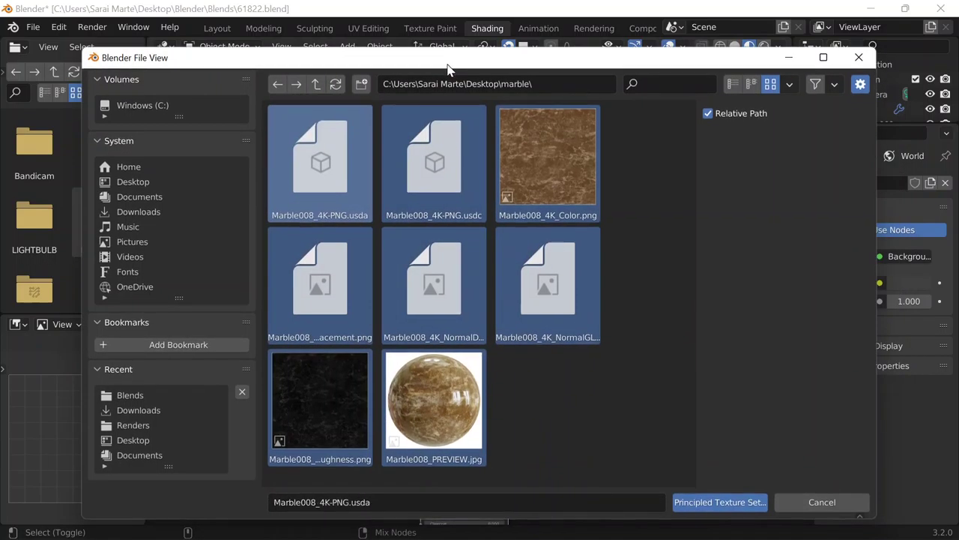
click(706, 500)
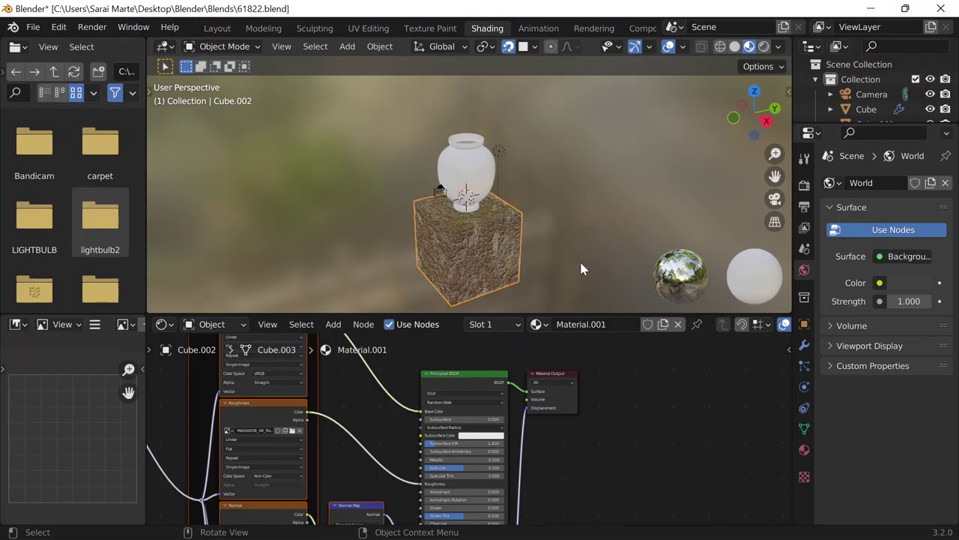
Step: Orbit and zoom to inspect the textured pedestal, then select the vase
middle_drag(581, 268, 570, 177)
scroll(577, 177, down, 1)
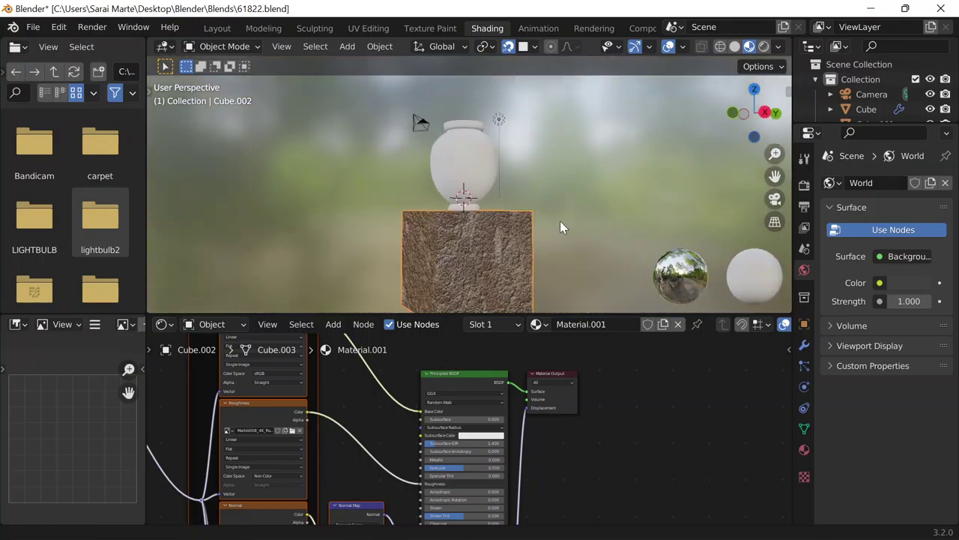
scroll(555, 195, up, 5)
scroll(545, 165, up, 2)
scroll(495, 183, up, 2)
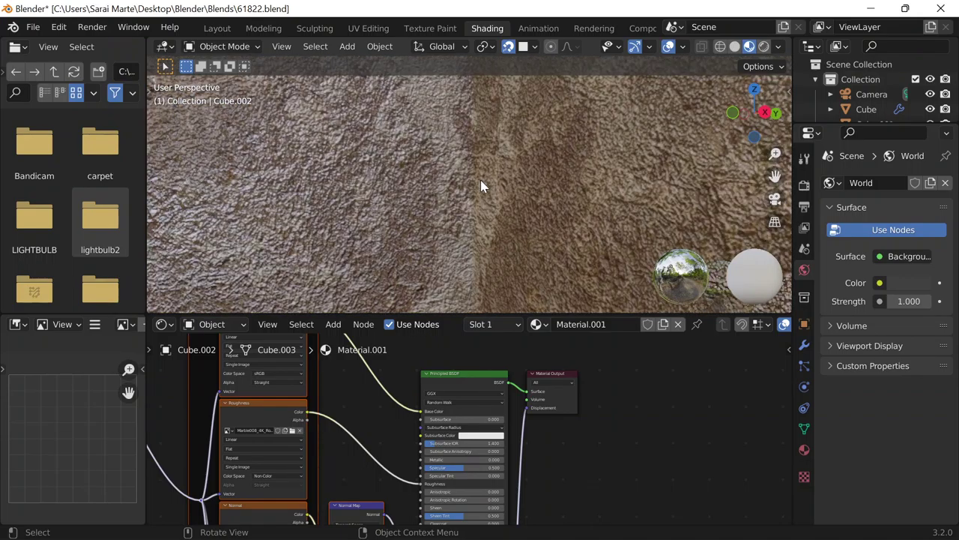
mouse_move(480, 180)
middle_down()
mouse_move(452, 172)
mouse_move(491, 189)
middle_up()
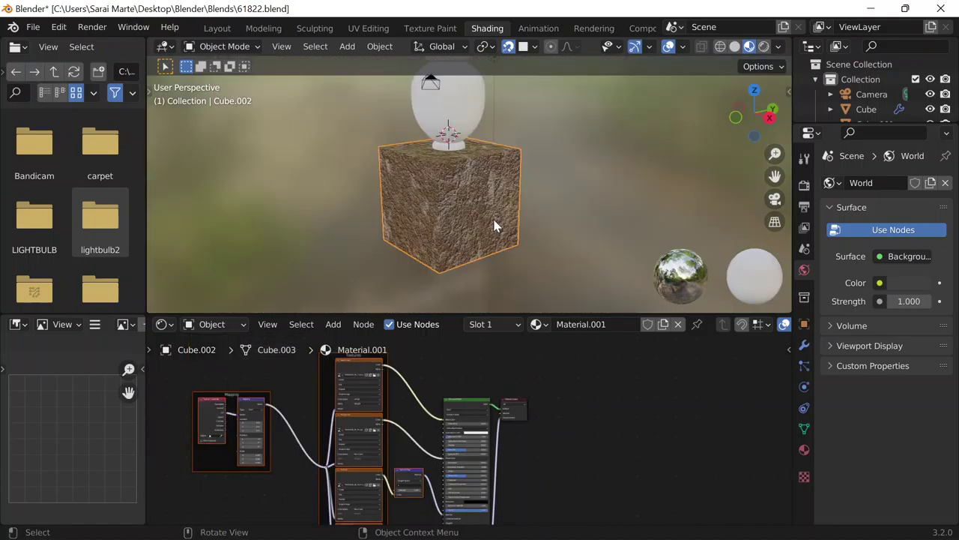
click(471, 140)
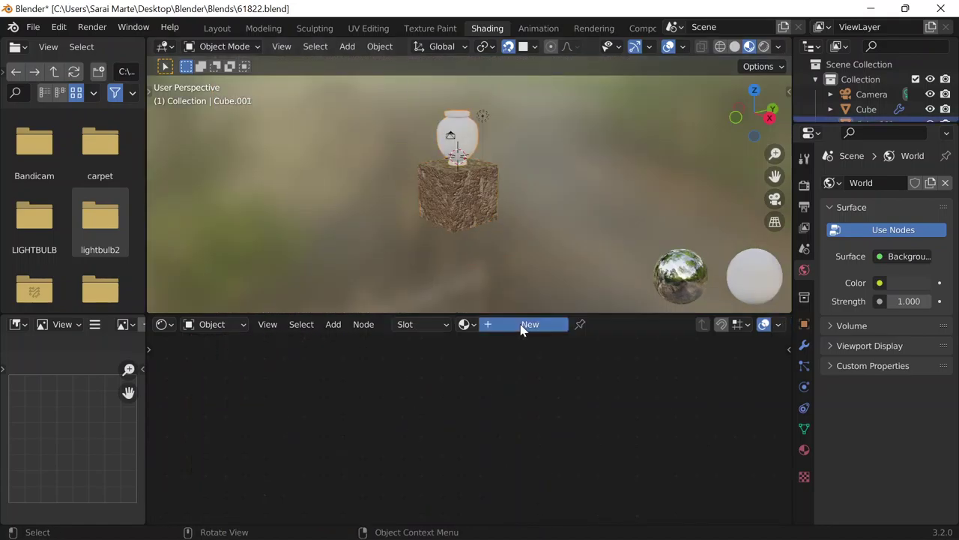
Step: Load every Plaster001 texture from Desktop/plasterf onto the vase with Principled Texture Setup
key(ctrl+shift+t)
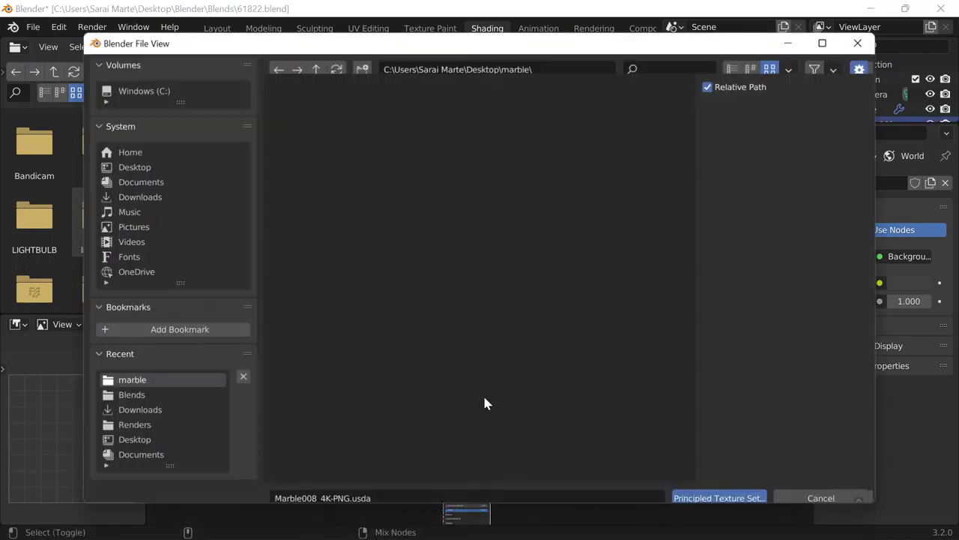
click(278, 69)
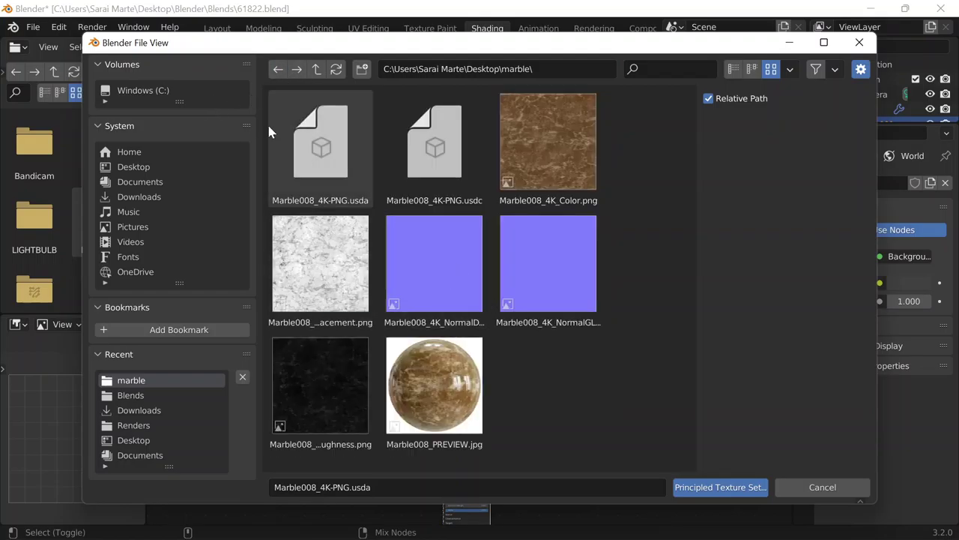
click(127, 170)
scroll(435, 210, down, 4)
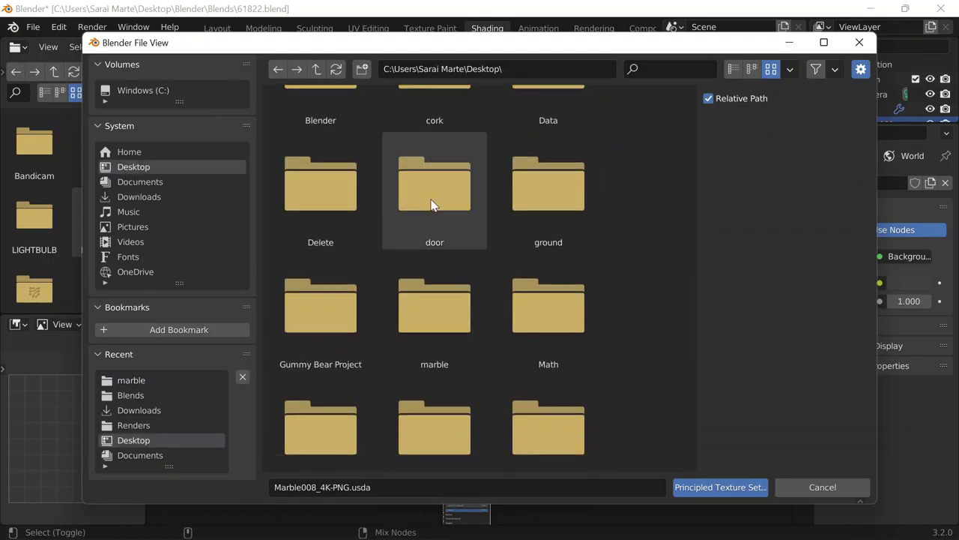
scroll(449, 330, down, 4)
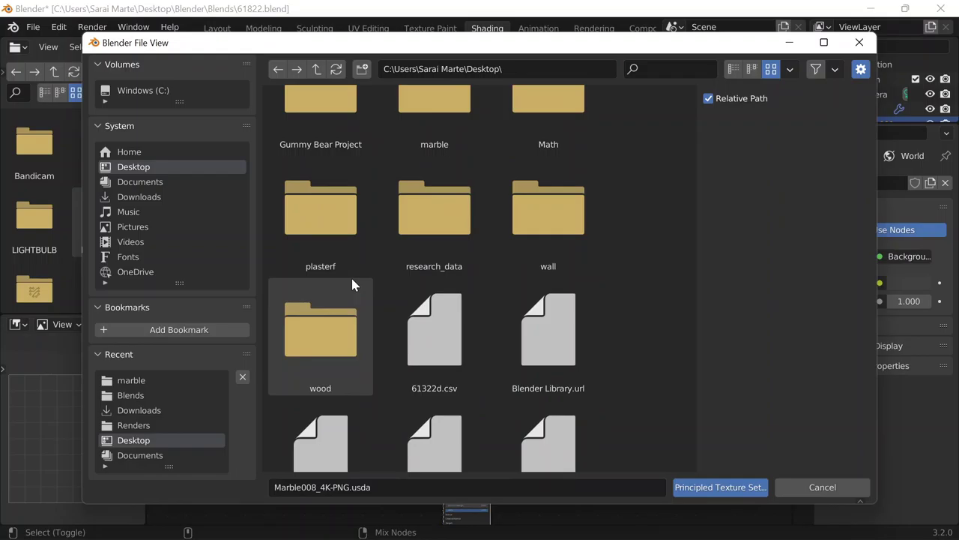
scroll(341, 322, up, 5)
double_click(332, 378)
key(a)
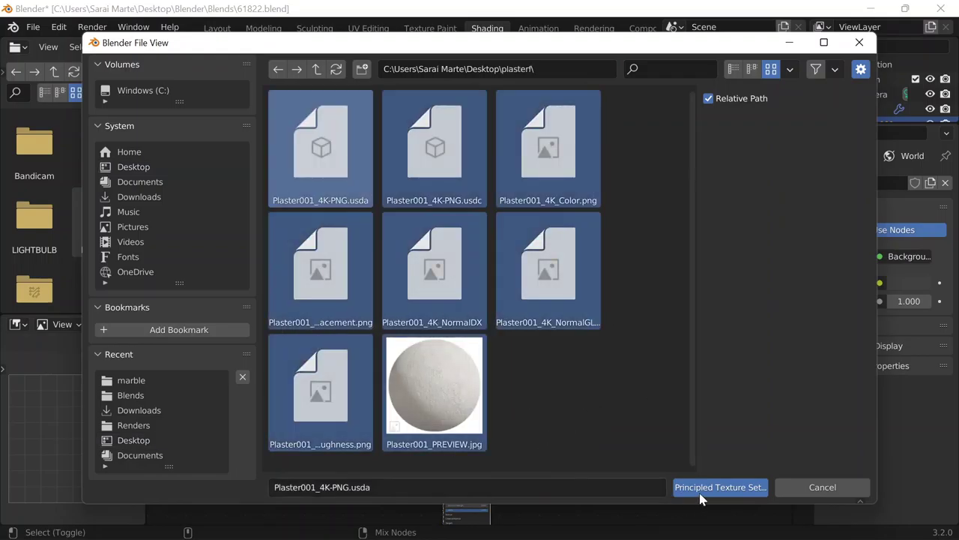
click(700, 487)
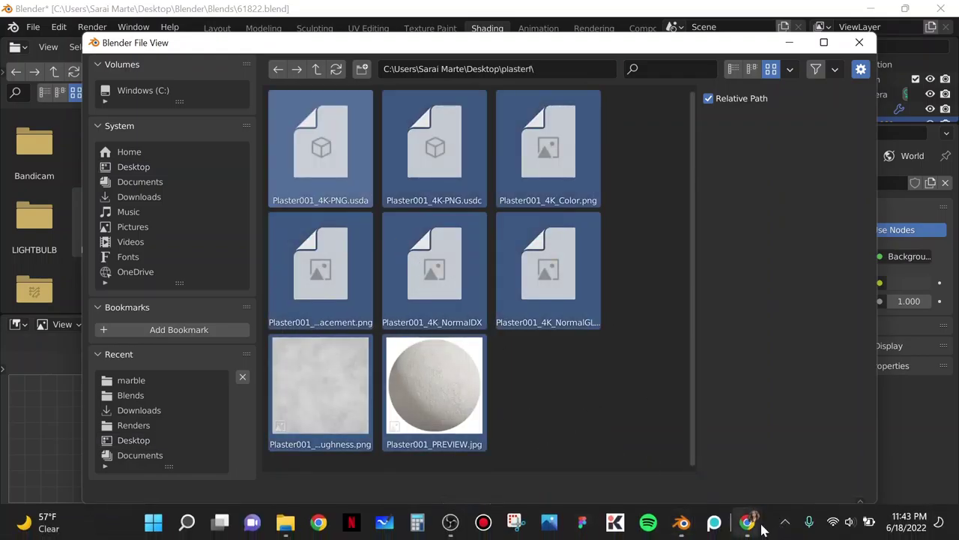
mouse_move(747, 521)
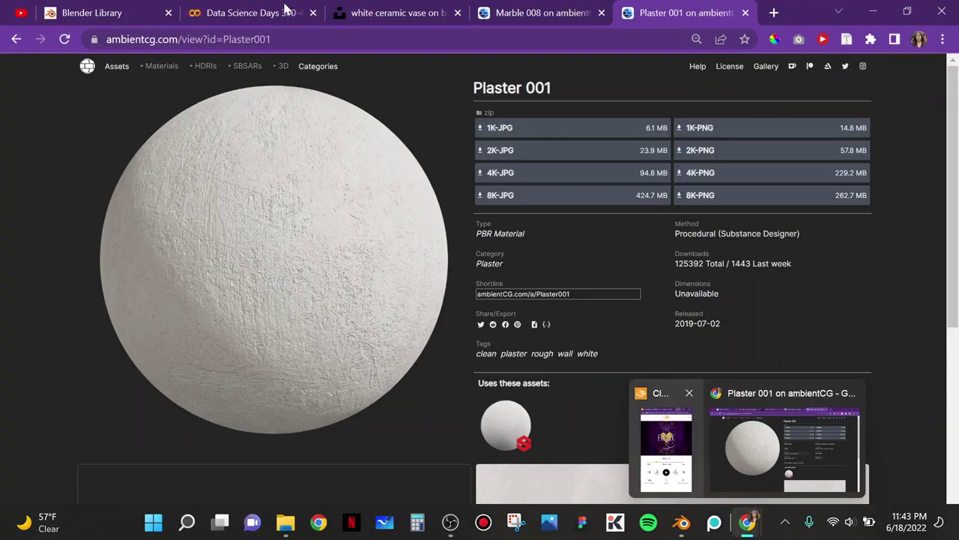
Step: Go from the Marble 008 tab back to ambientCG's marble results and open a brown marble
click(745, 450)
click(522, 12)
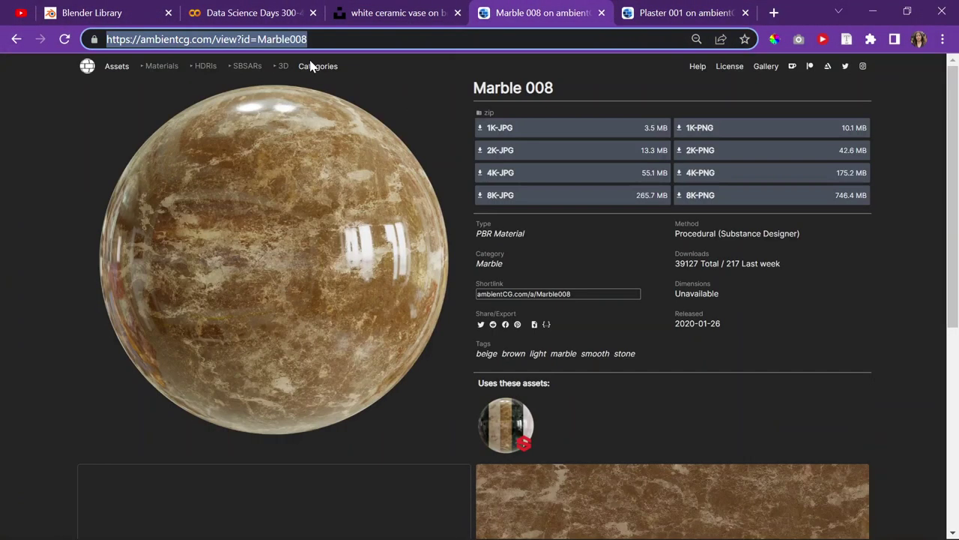
scroll(344, 201, down, 4)
scroll(344, 200, up, 4)
click(16, 39)
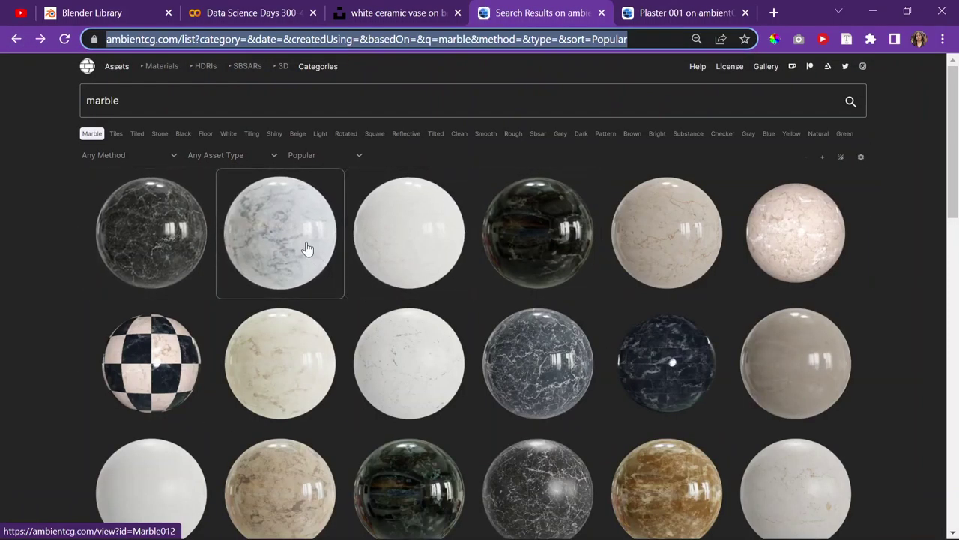
scroll(307, 251, down, 5)
scroll(690, 208, up, 1)
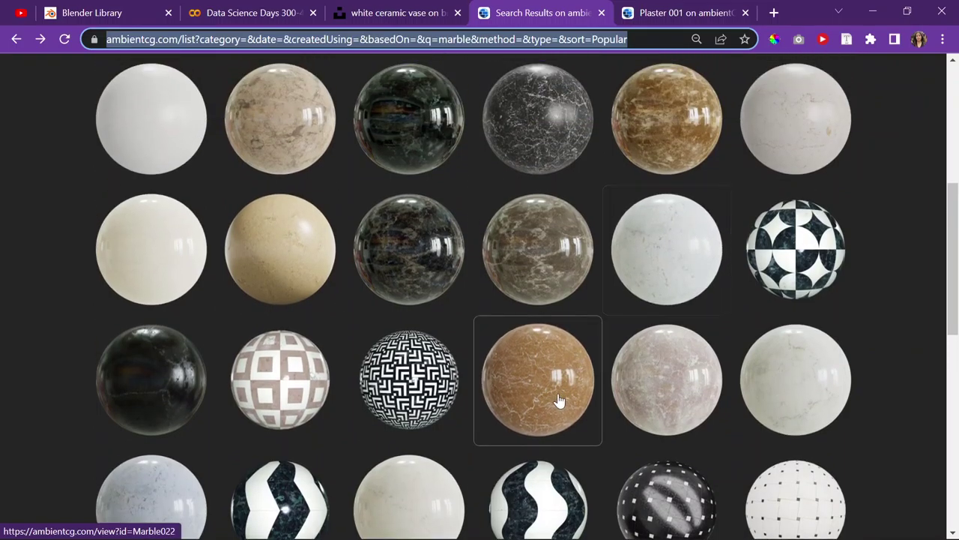
click(557, 396)
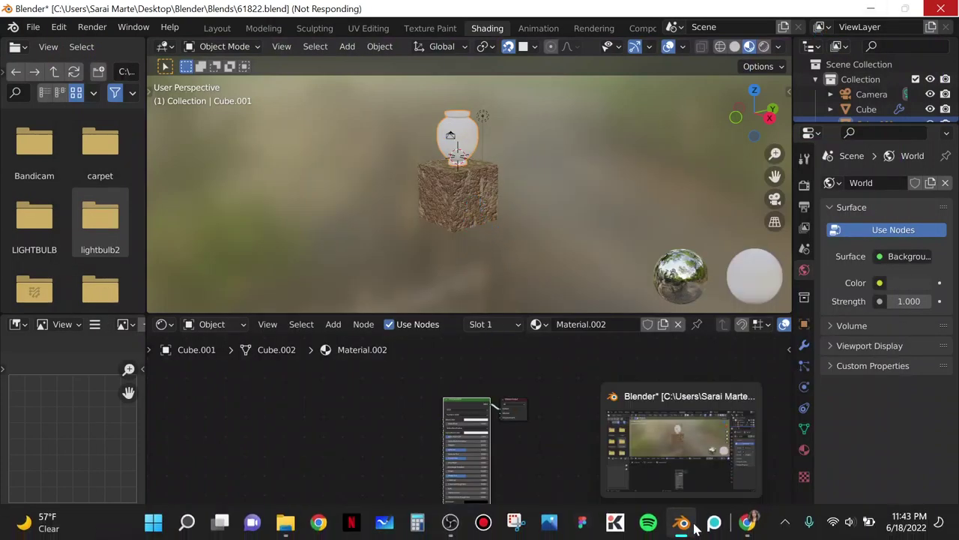
Step: Deselect the vase and zoom and orbit around it to inspect the rough white Plaster001 surface
mouse_move(747, 523)
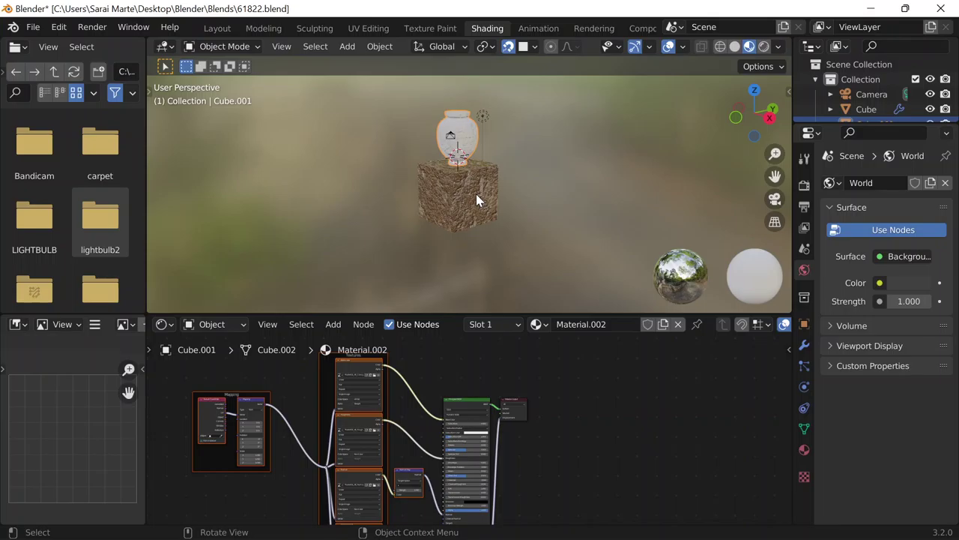
scroll(476, 194, up, 5)
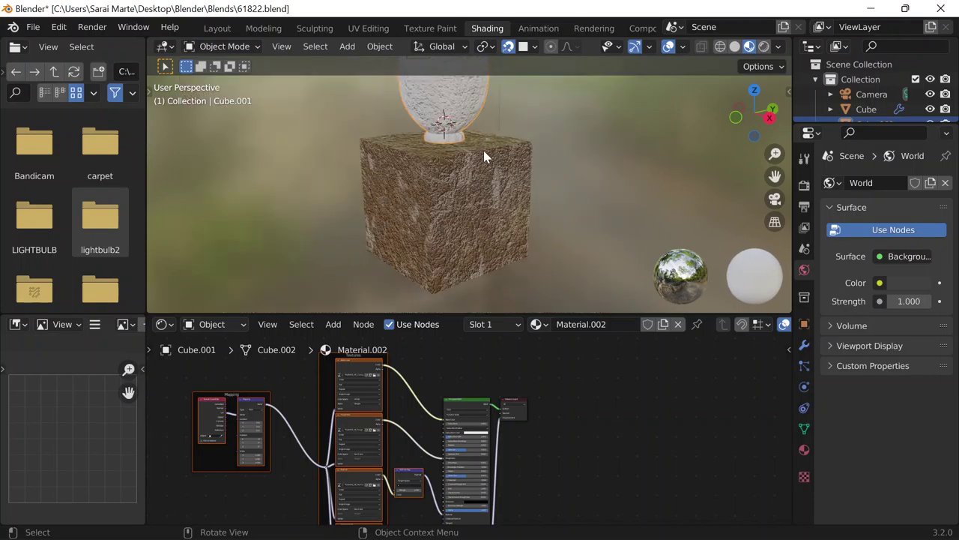
scroll(553, 225, up, 5)
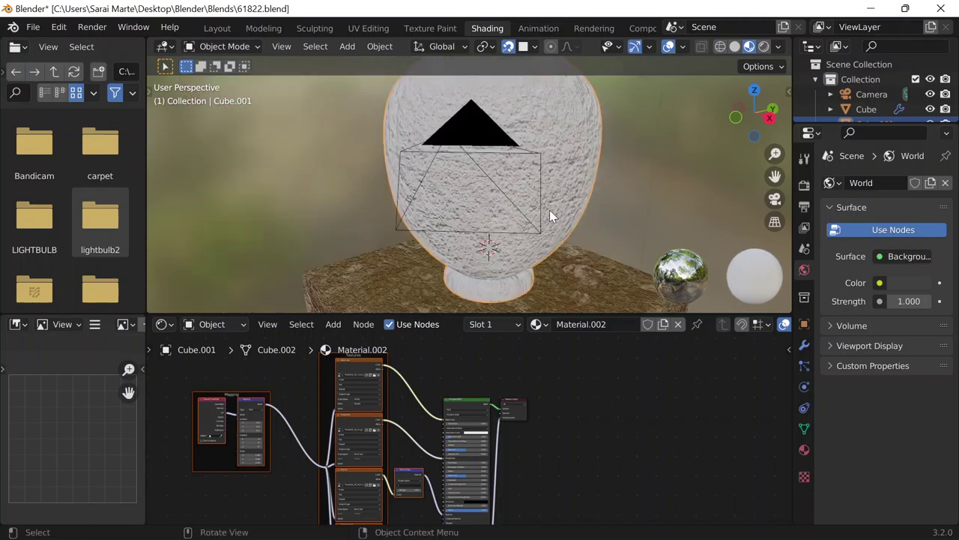
scroll(551, 203, up, 2)
scroll(547, 180, down, 6)
click(579, 147)
middle_drag(580, 147, 496, 187)
scroll(236, 446, up, 5)
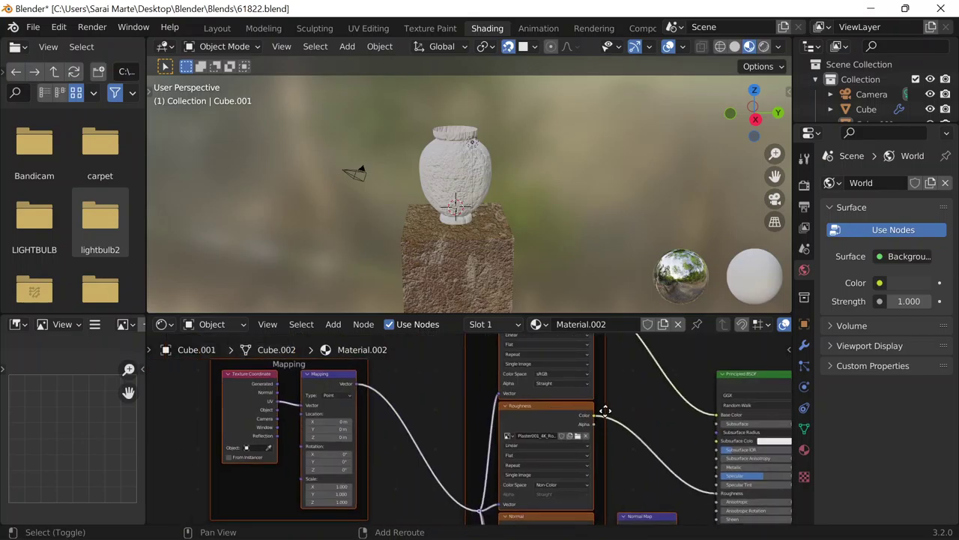
scroll(376, 378, up, 4)
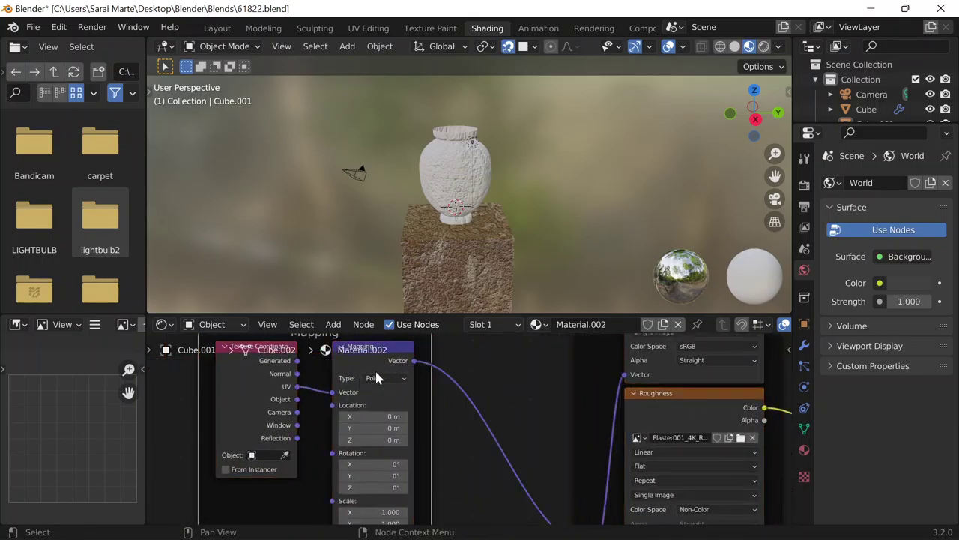
scroll(376, 374, down, 3)
scroll(493, 223, down, 2)
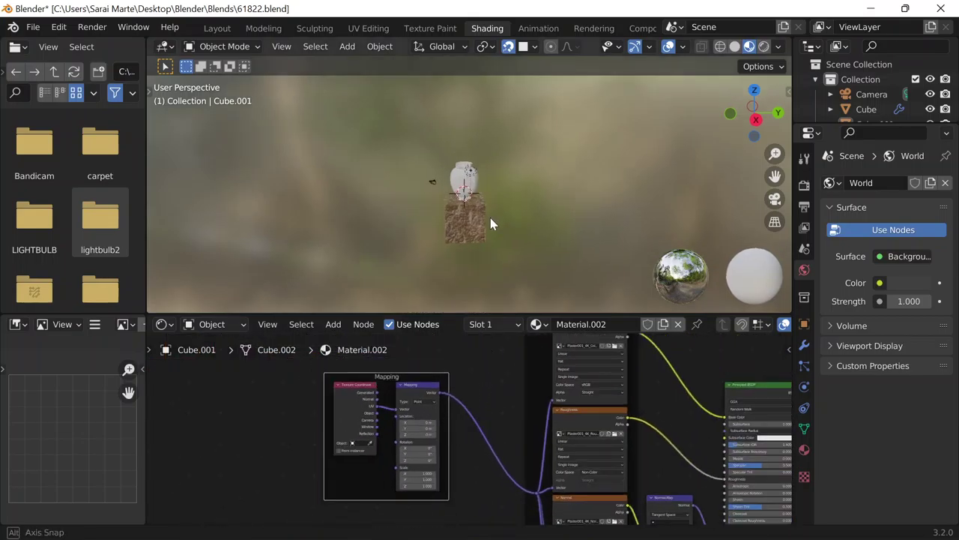
middle_drag(493, 223, 387, 212)
scroll(387, 212, up, 5)
scroll(404, 217, up, 8)
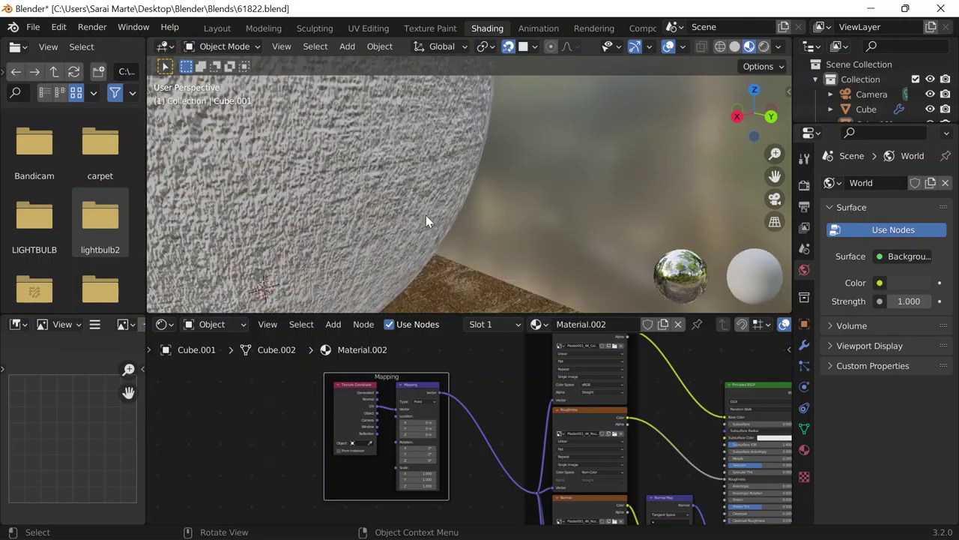
scroll(434, 223, down, 8)
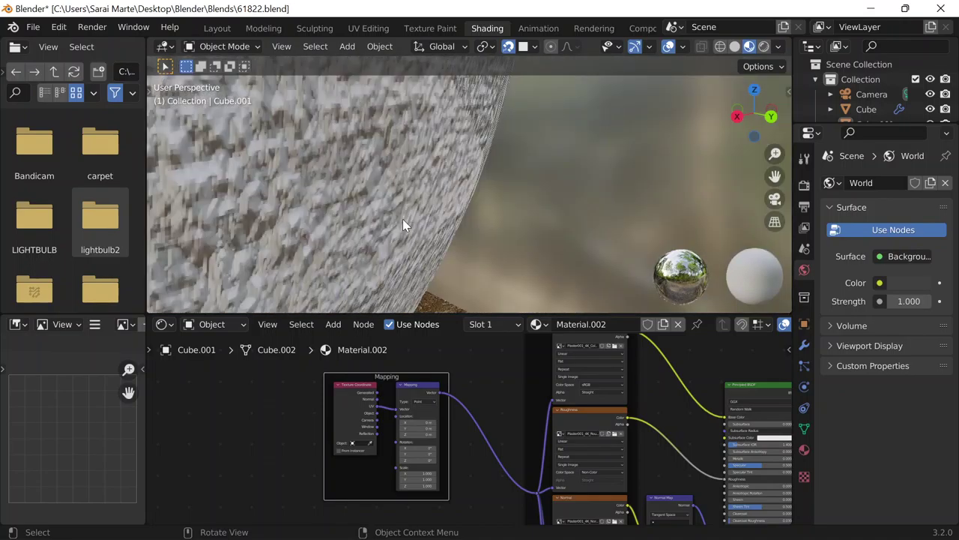
Step: Select the pedestal cube and apply Shade Smooth to it
right_click(450, 157)
key(Escape)
click(473, 246)
right_click(472, 239)
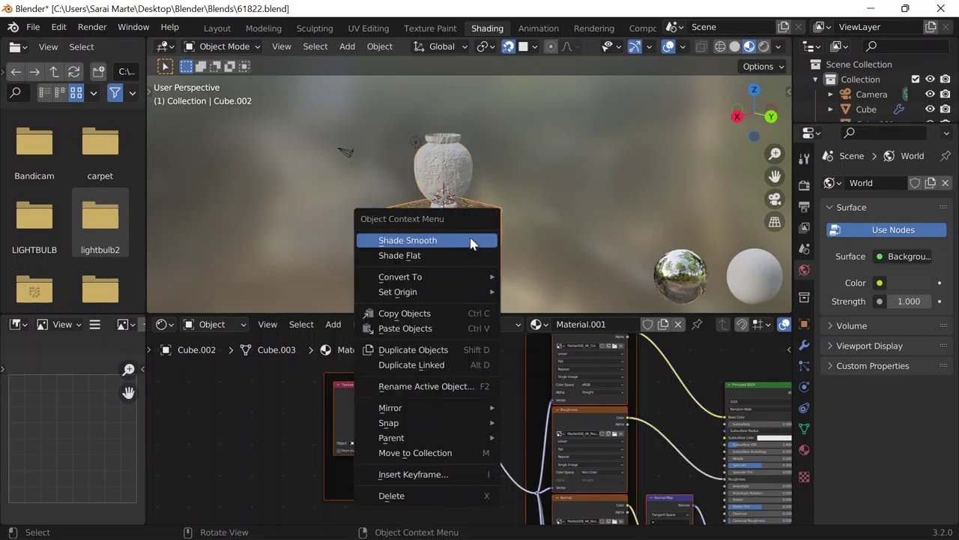
click(471, 241)
scroll(469, 236, up, 4)
scroll(469, 145, down, 3)
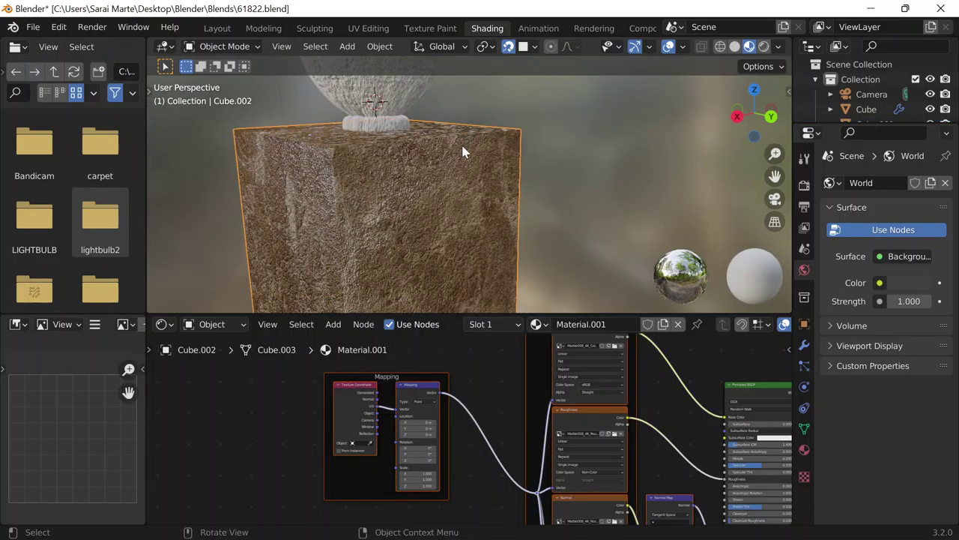
Step: On the pedestal's Principled BSDF, set Sheen Tint 0.364, Sheen 0.073, raise Anisotropic, and zero Clearcoat Roughness
middle_drag(528, 382, 224, 331)
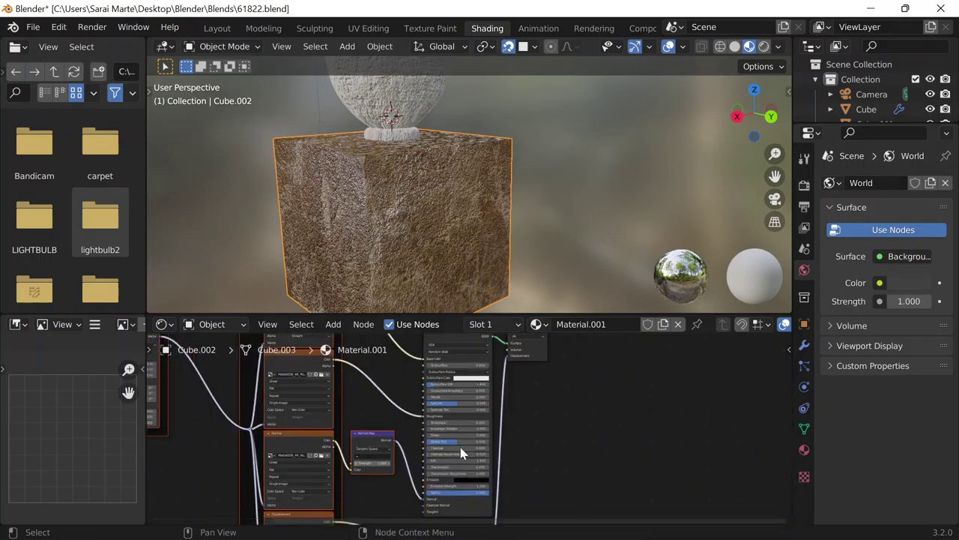
scroll(530, 455, up, 5)
middle_drag(530, 455, 399, 432)
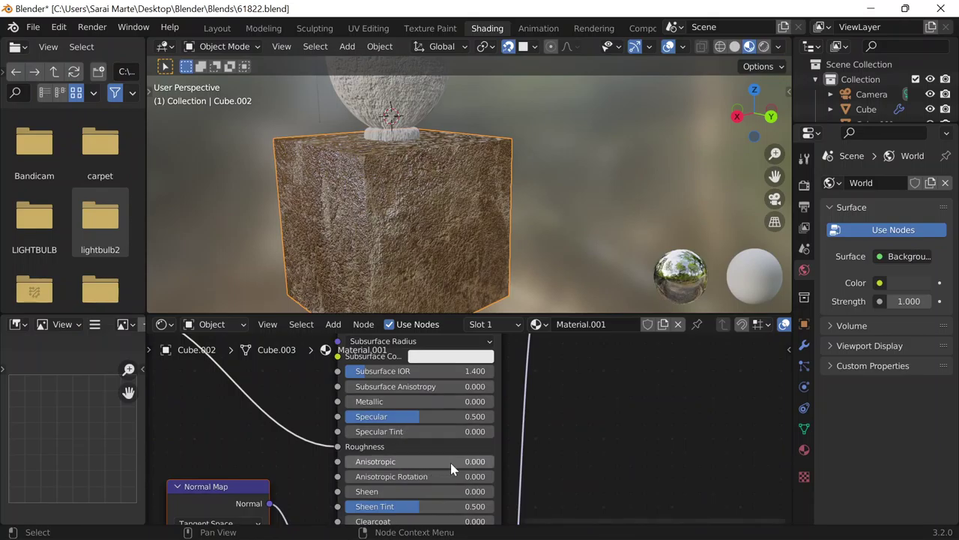
scroll(451, 462, down, 3)
drag(447, 434, 345, 418)
mouse_move(345, 385)
mouse_down()
mouse_move(469, 386)
mouse_move(380, 385)
mouse_move(346, 401)
mouse_up()
mouse_move(345, 466)
mouse_down()
mouse_move(404, 483)
mouse_move(337, 483)
mouse_up()
drag(339, 451, 447, 451)
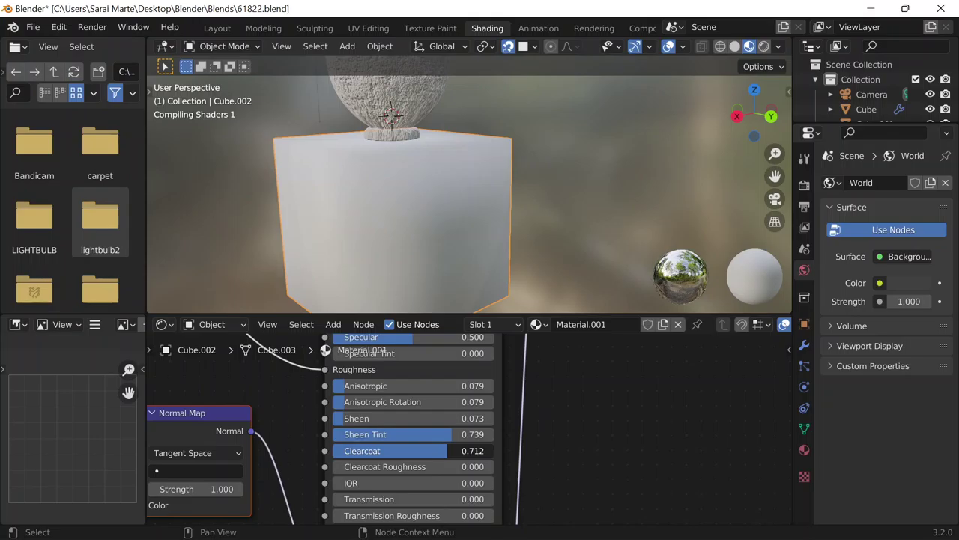
drag(447, 450, 358, 435)
Step: Set IOR 0 and Clearcoat 1.000, then unplug the marble colour texture from Base Color
scroll(472, 413, down, 1)
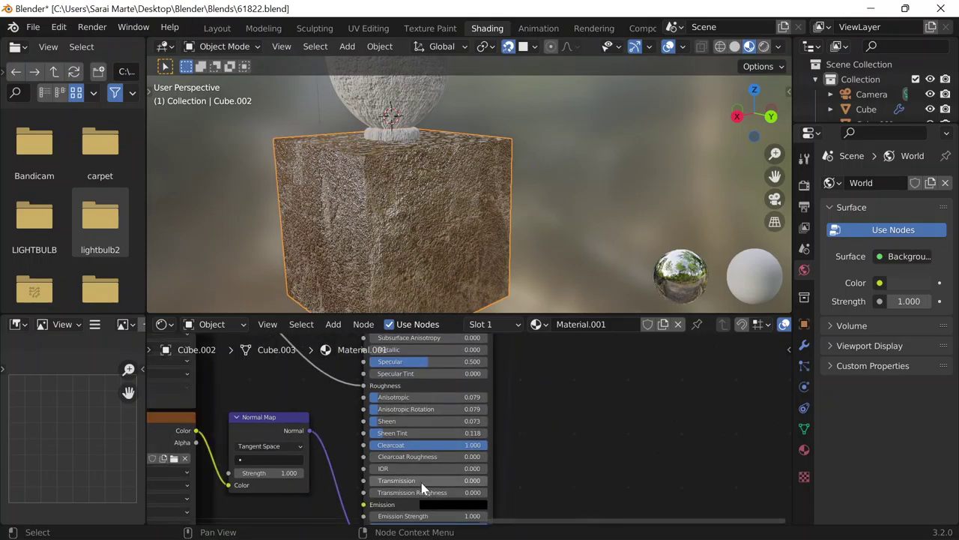
scroll(425, 487, up, 1)
shift+scroll(427, 450, up, 5)
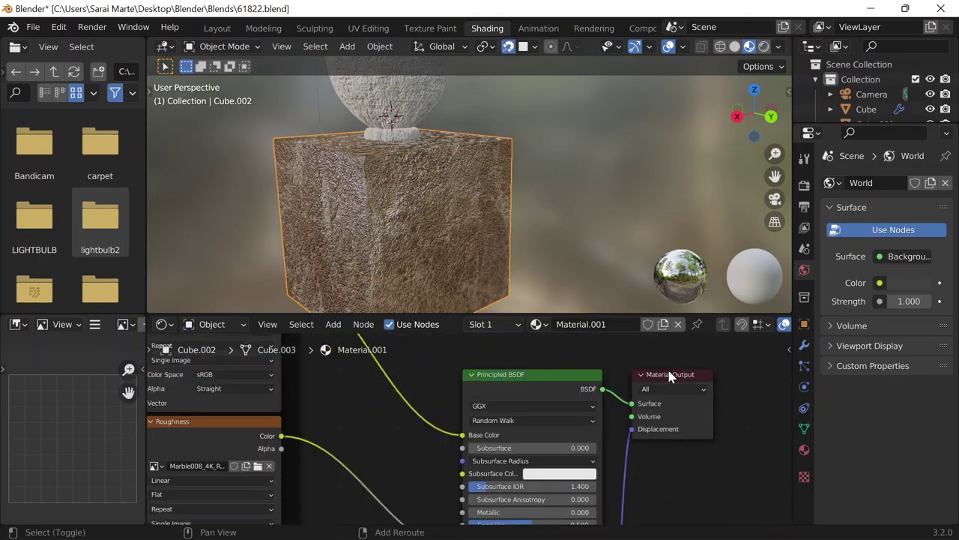
mouse_move(429, 407)
shift+middle_down()
mouse_move(641, 525)
mouse_move(627, 469)
mouse_move(612, 457)
mouse_move(440, 414)
shift+middle_up()
drag(522, 477, 390, 407)
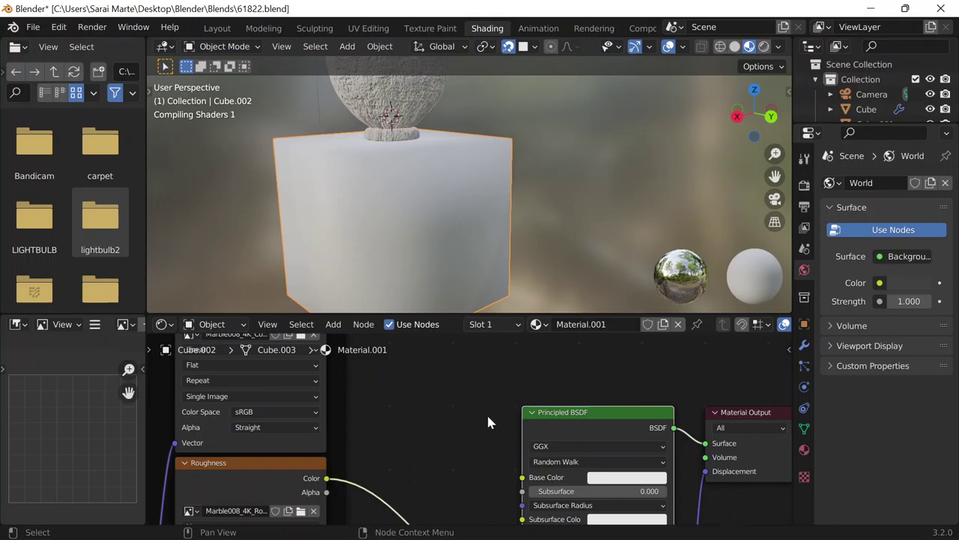
key(Home)
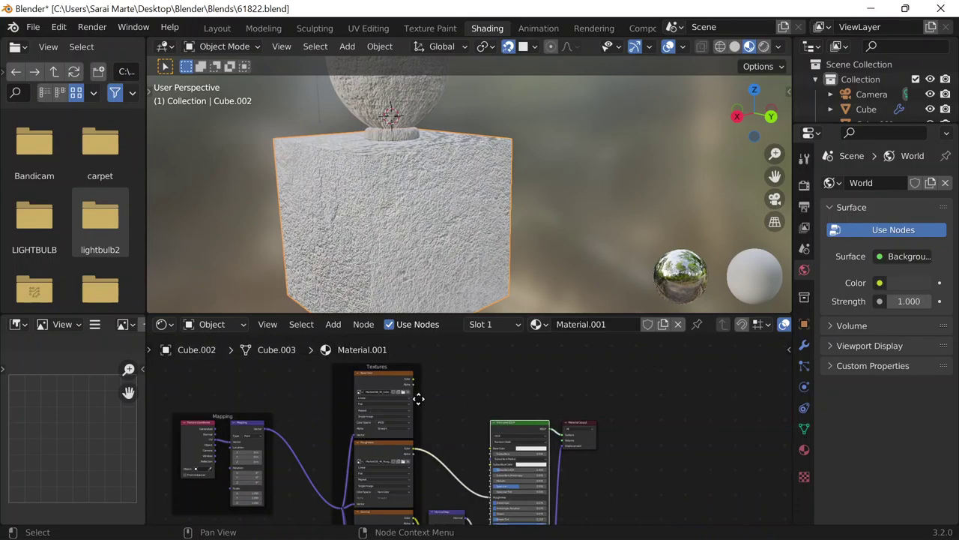
Step: Shift the Textures frame aside and wire the colour Image Texture into Base Color
drag(415, 385, 410, 387)
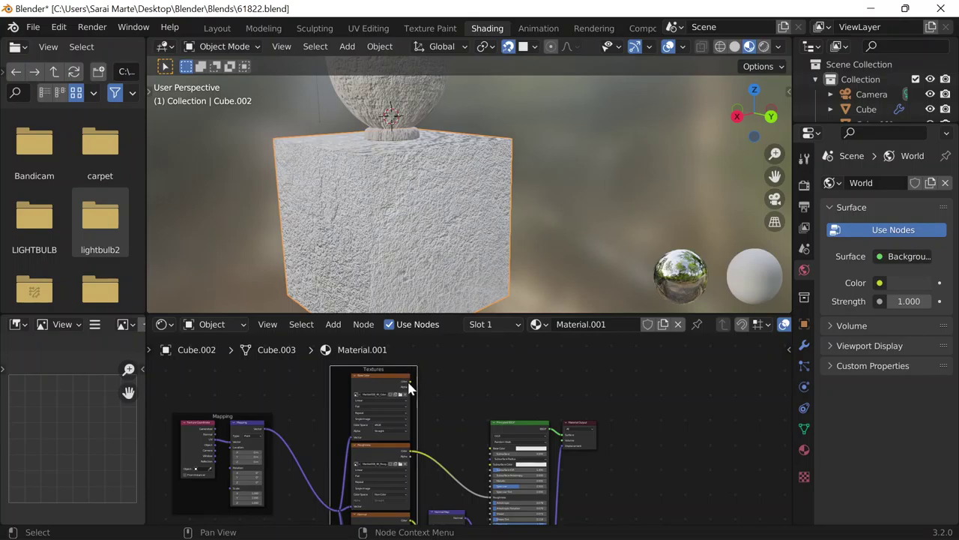
drag(491, 448, 410, 382)
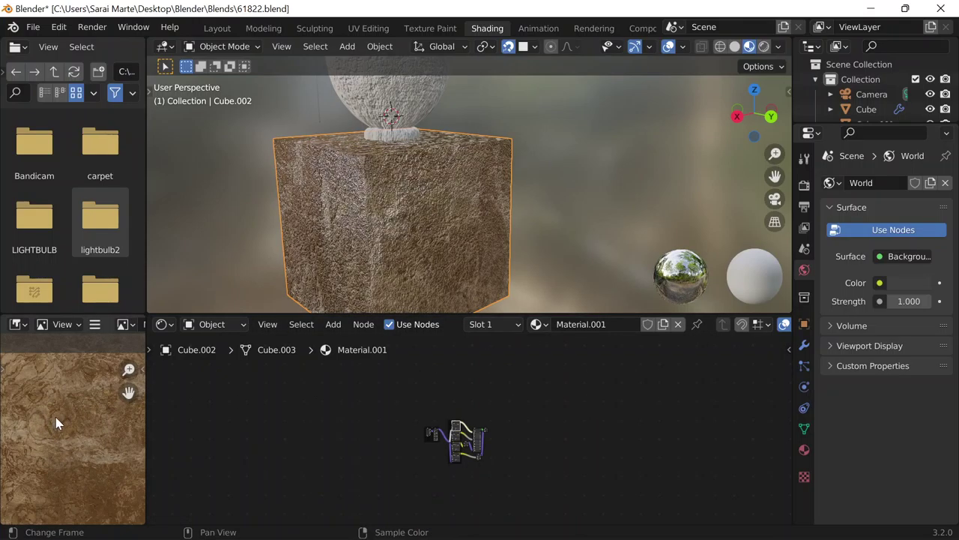
scroll(55, 417, down, 4)
scroll(72, 424, up, 4)
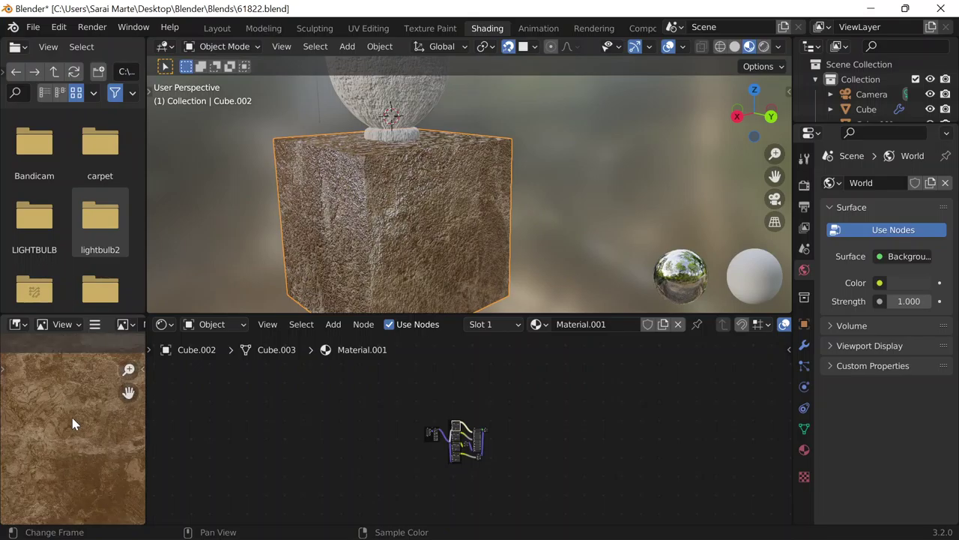
scroll(72, 425, down, 4)
scroll(606, 460, up, 6)
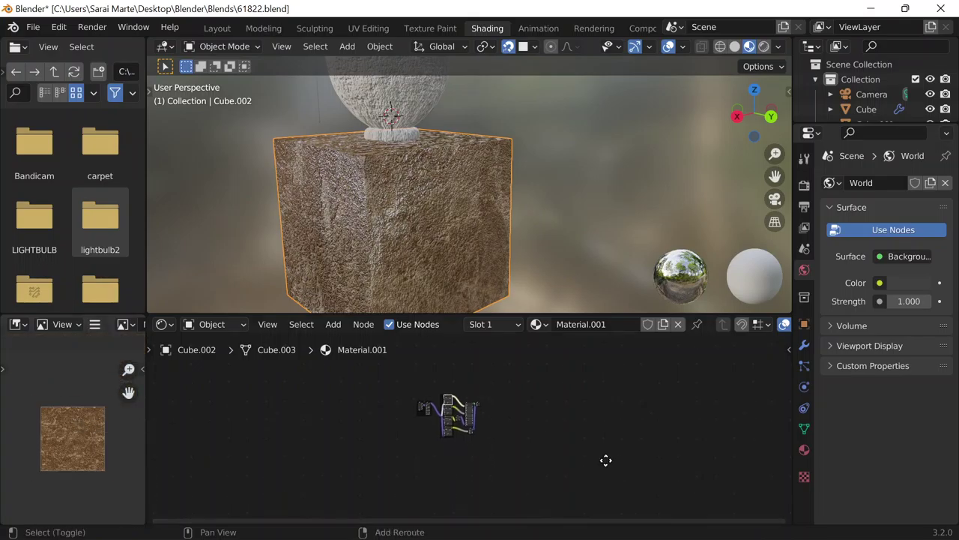
Step: Zoom the viewport in on the cube and vase and select the vase
scroll(752, 471, up, 3)
scroll(448, 452, up, 5)
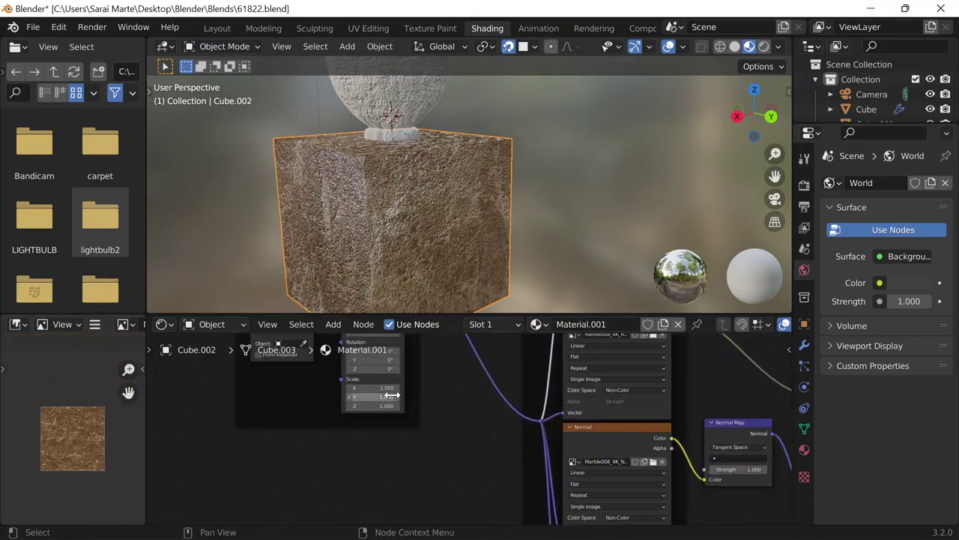
scroll(445, 441, down, 8)
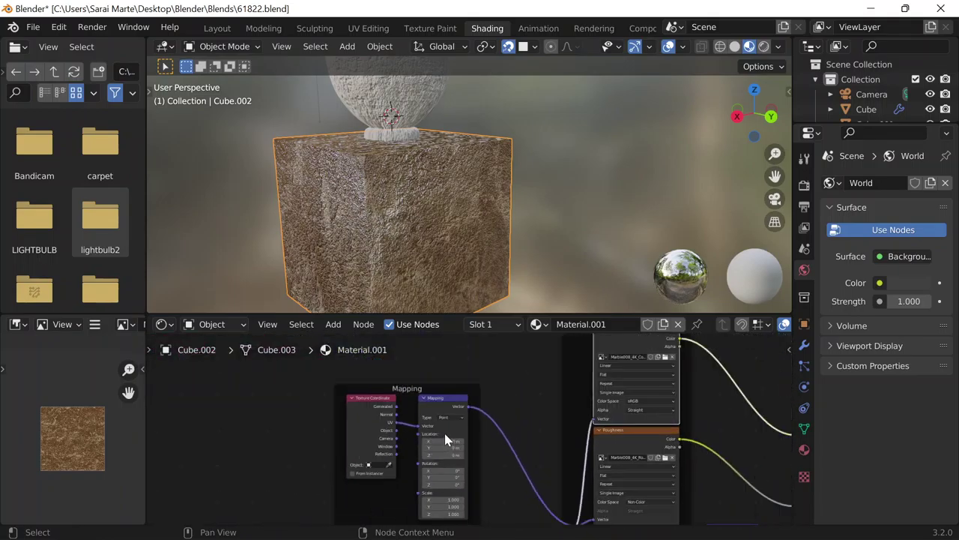
scroll(567, 417, down, 1)
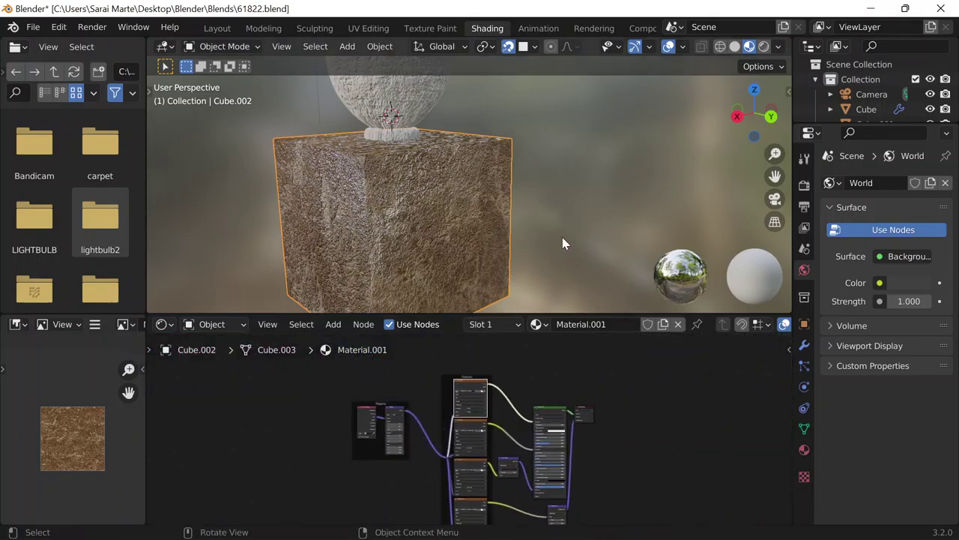
scroll(508, 228, down, 5)
scroll(506, 165, up, 1)
shift+middle_drag(506, 166, 512, 202)
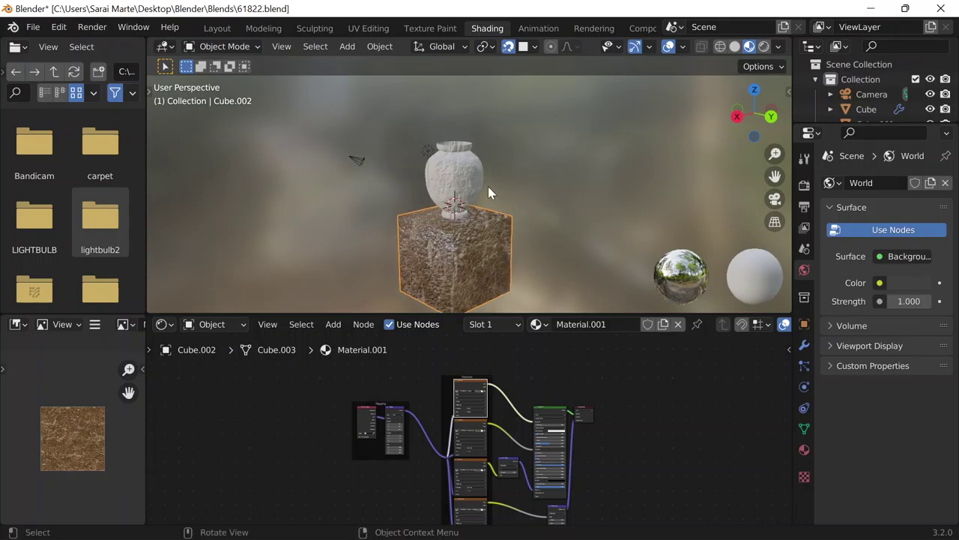
click(463, 172)
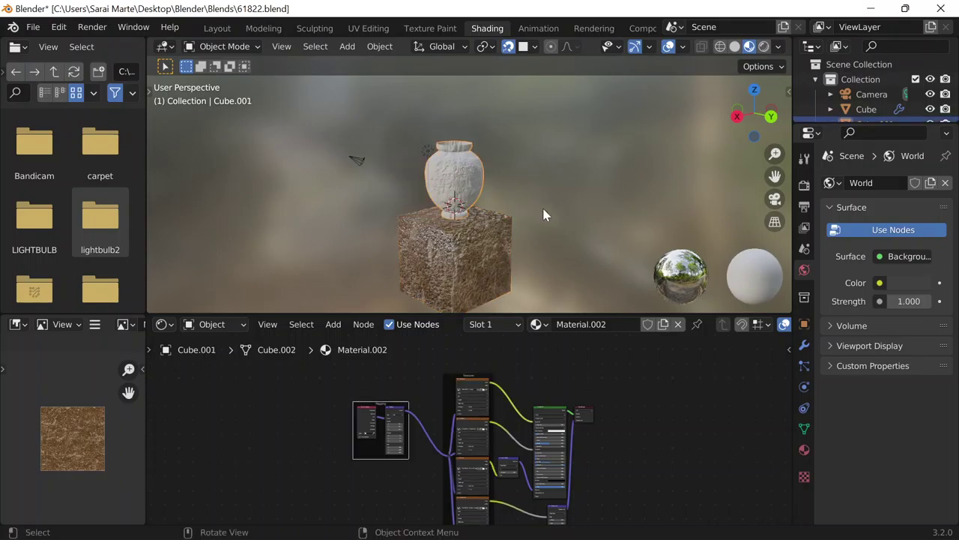
Step: Unlink Material.002 from the vase and create a new material in its slot
click(678, 324)
scroll(525, 153, up, 5)
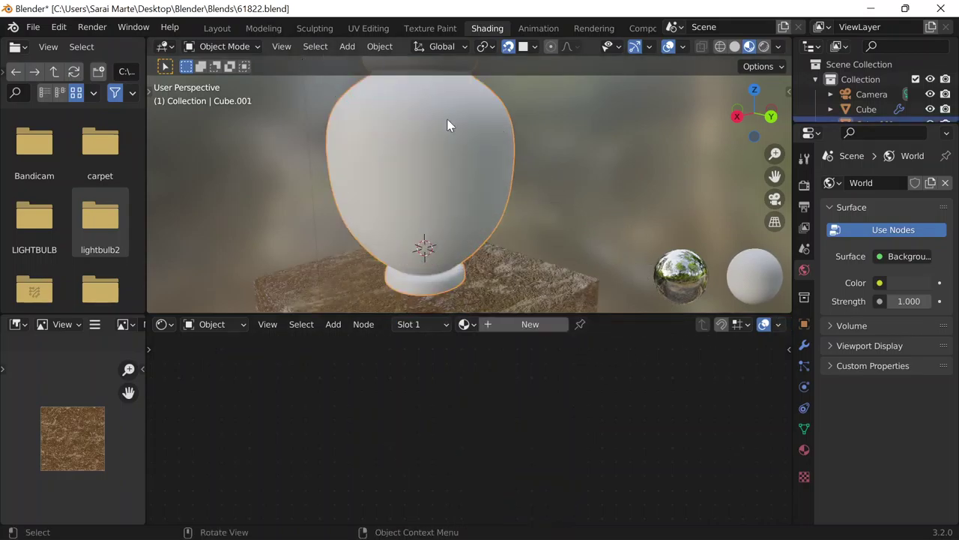
click(804, 449)
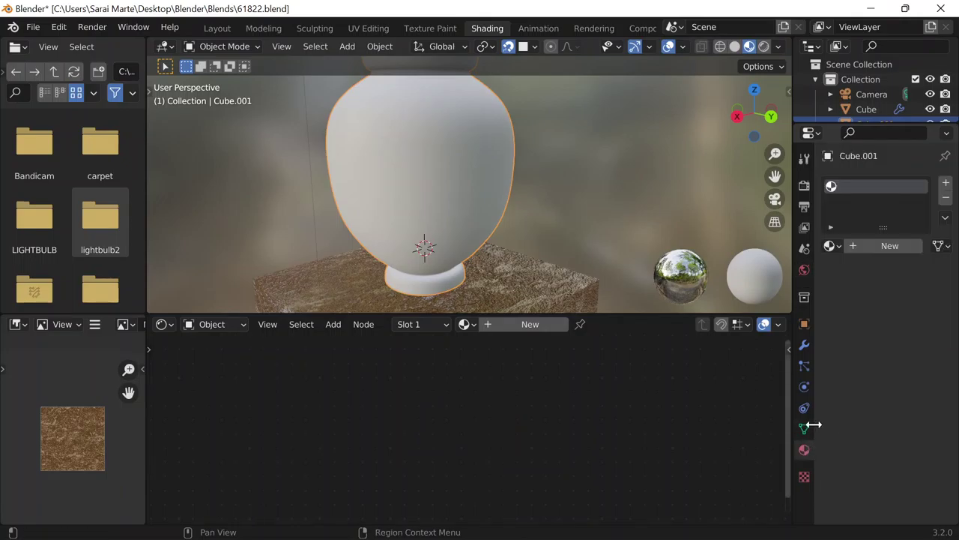
click(484, 326)
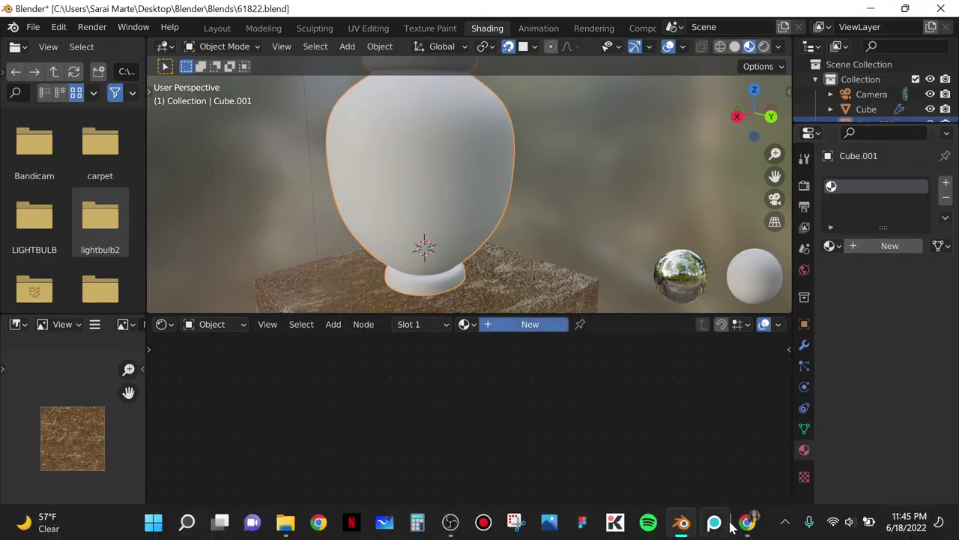
click(747, 522)
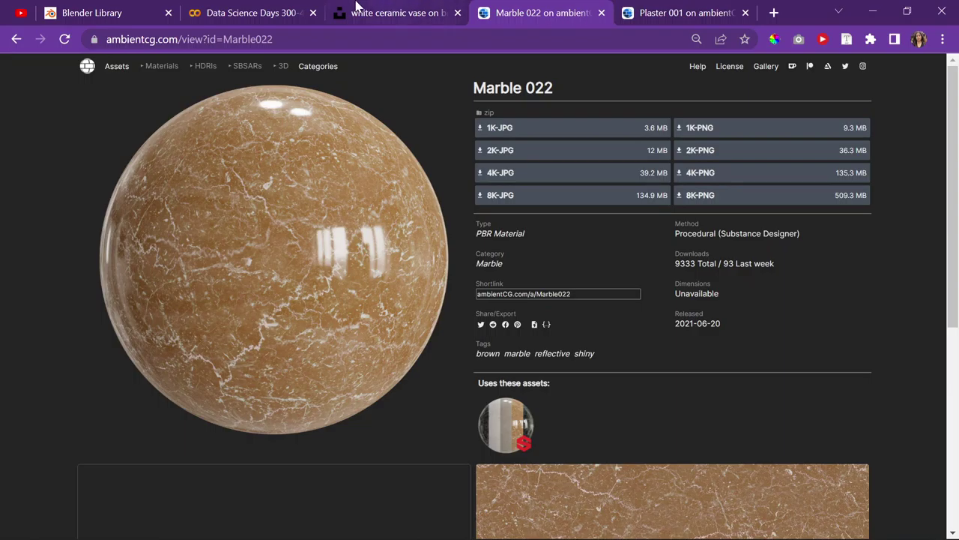
Step: Sample the cream vase colour F5EBE2 from the Unsplash photo with the ColorPick eyedropper
click(315, 10)
click(437, 9)
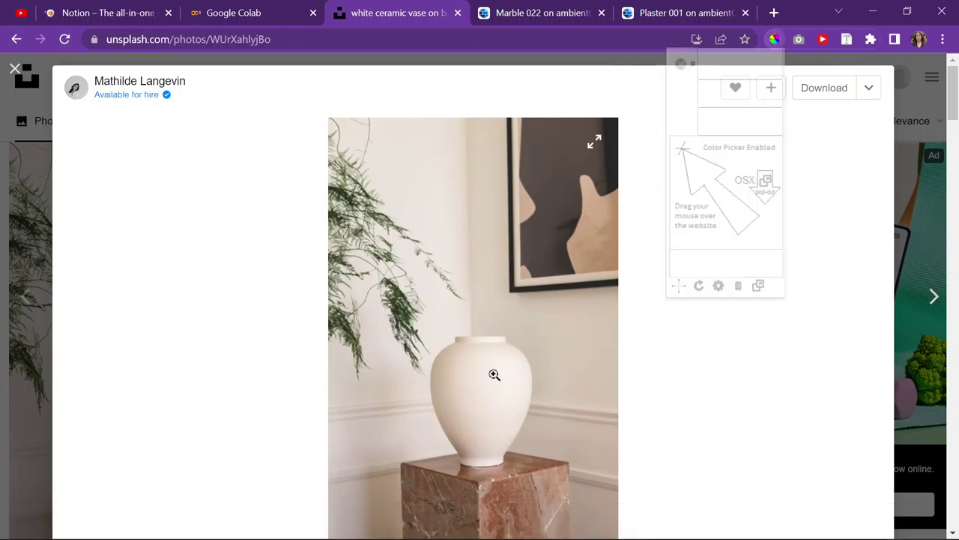
scroll(504, 241, down, 4)
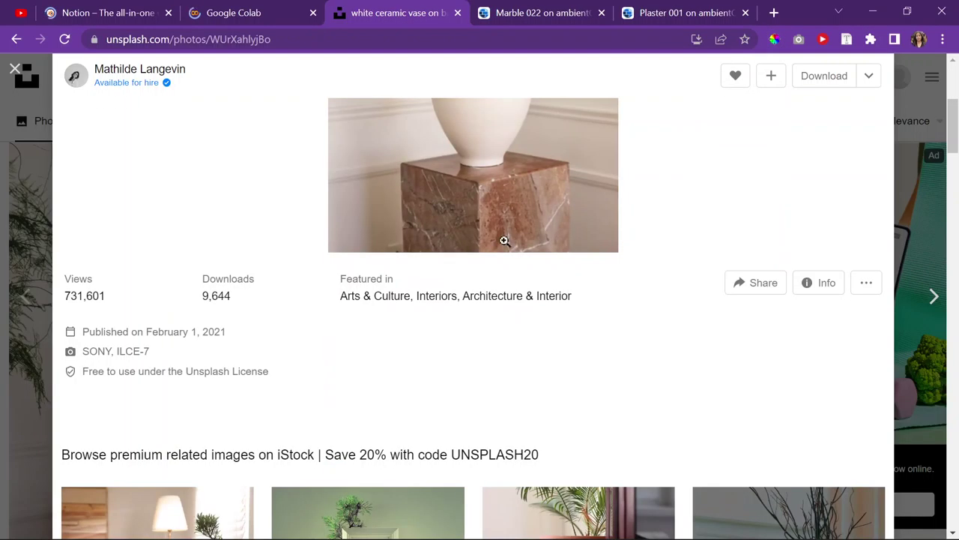
scroll(461, 305, up, 5)
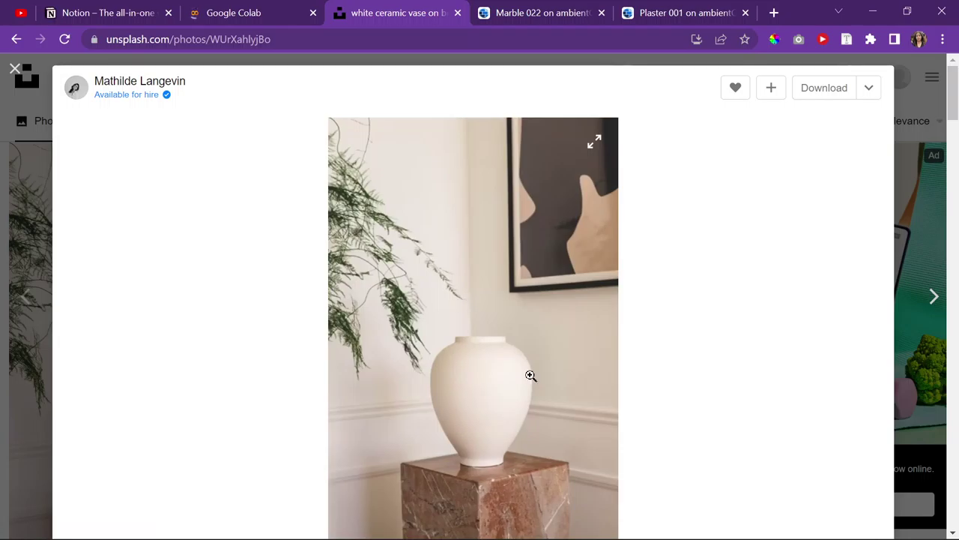
click(775, 39)
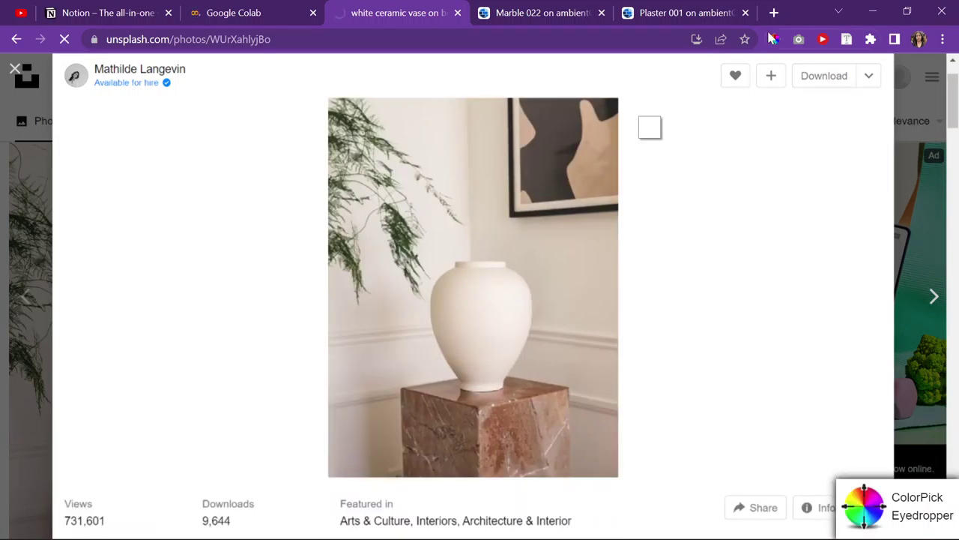
click(473, 339)
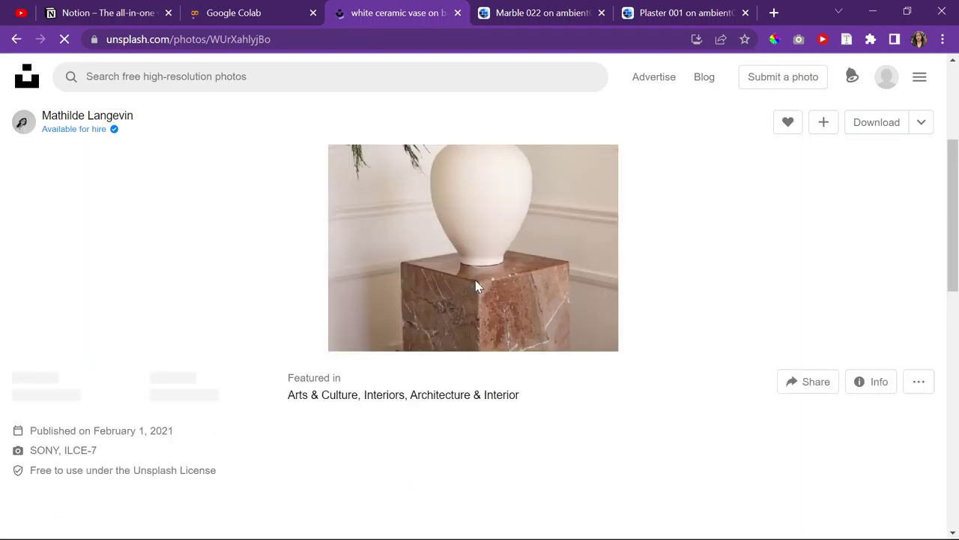
click(776, 39)
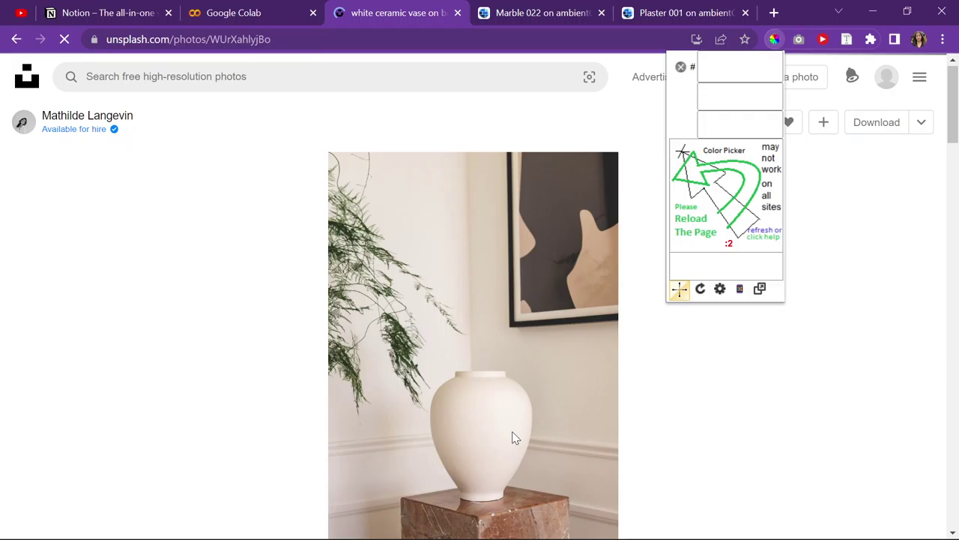
click(482, 405)
key(ctrl+c)
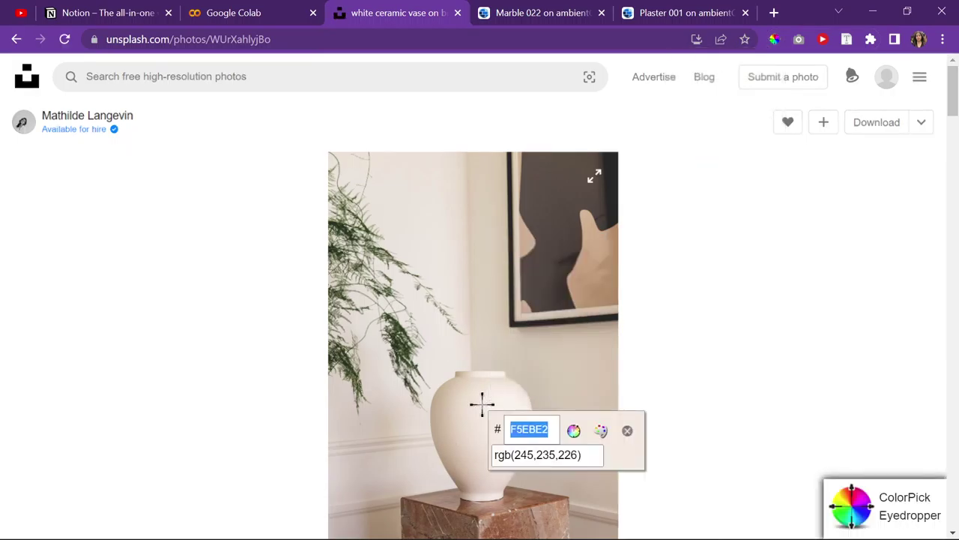
key(alt+Tab)
Step: Set the vase material's Base Color to hex F5EBE2
click(575, 446)
click(639, 358)
click(588, 381)
key(ctrl+v)
key(Return)
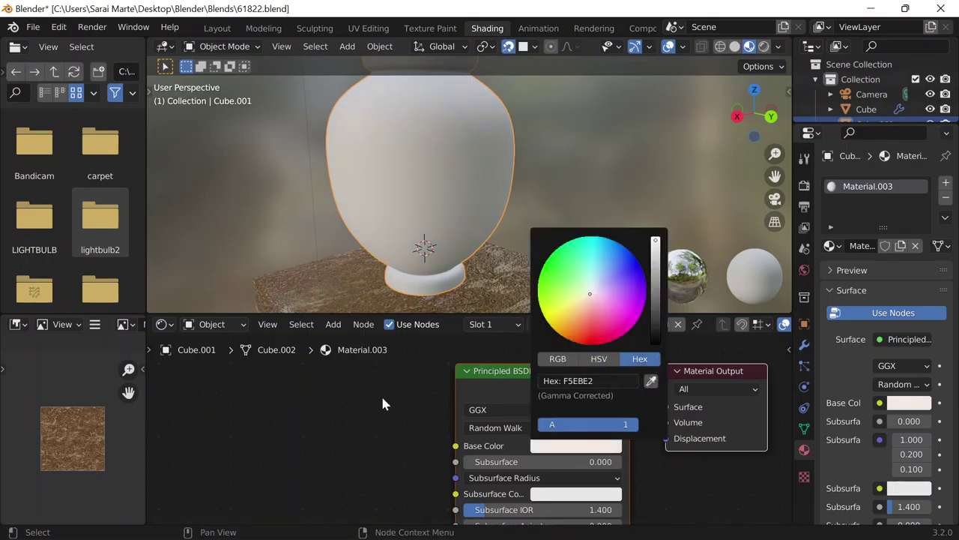
scroll(418, 125, down, 5)
scroll(585, 109, down, 5)
scroll(638, 93, up, 6)
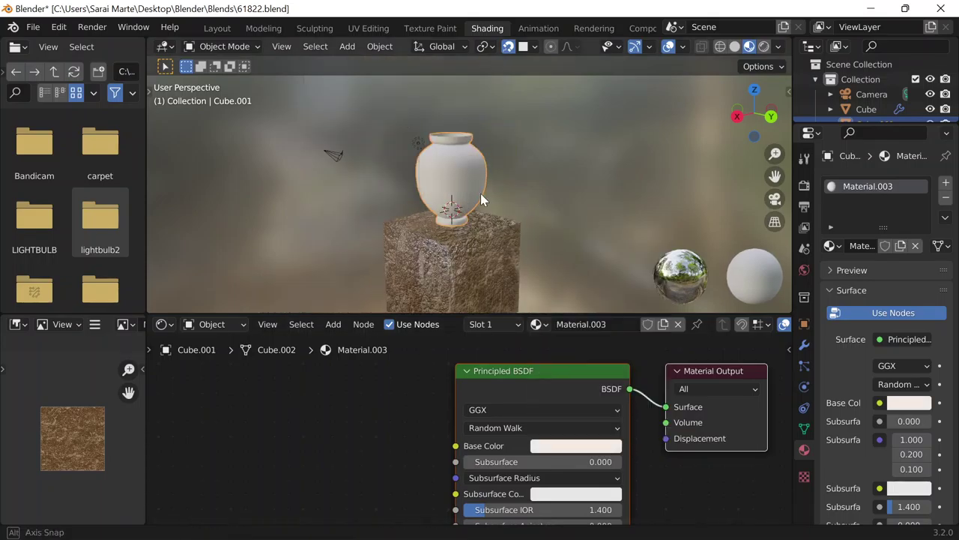
scroll(585, 225, down, 2)
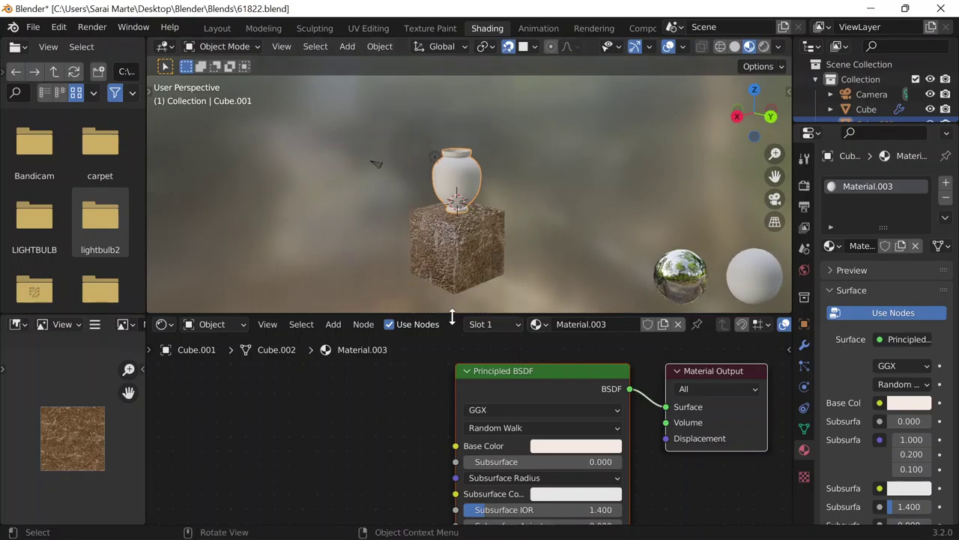
Step: Save the file and preview the vase and pedestal in Rendered viewport mode
key(ctrl+s)
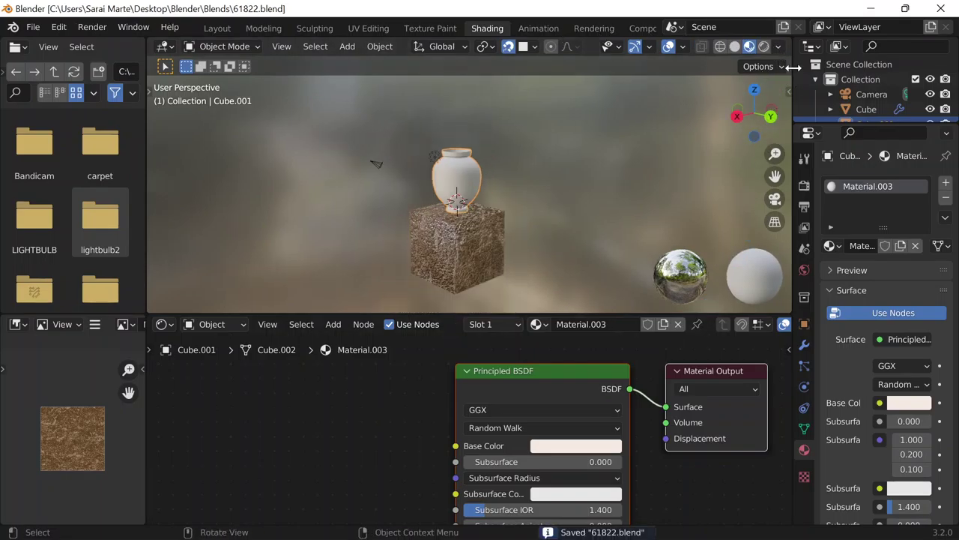
click(765, 46)
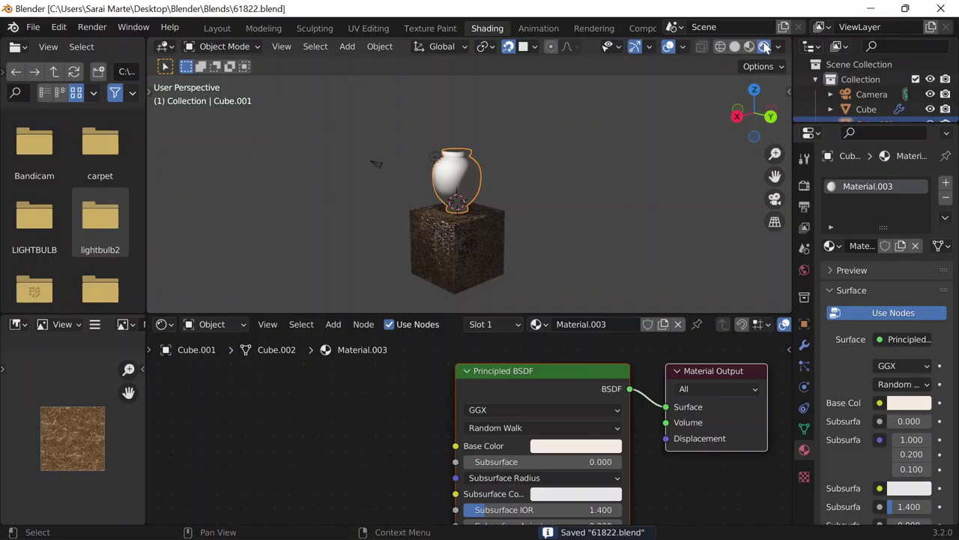
scroll(510, 201, up, 8)
scroll(505, 204, down, 7)
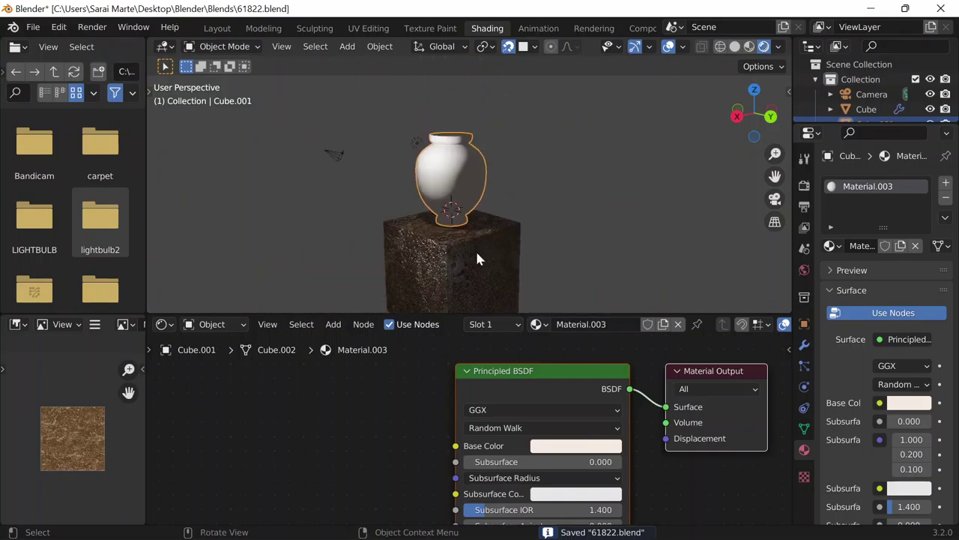
click(475, 249)
scroll(510, 236, down, 1)
click(500, 199)
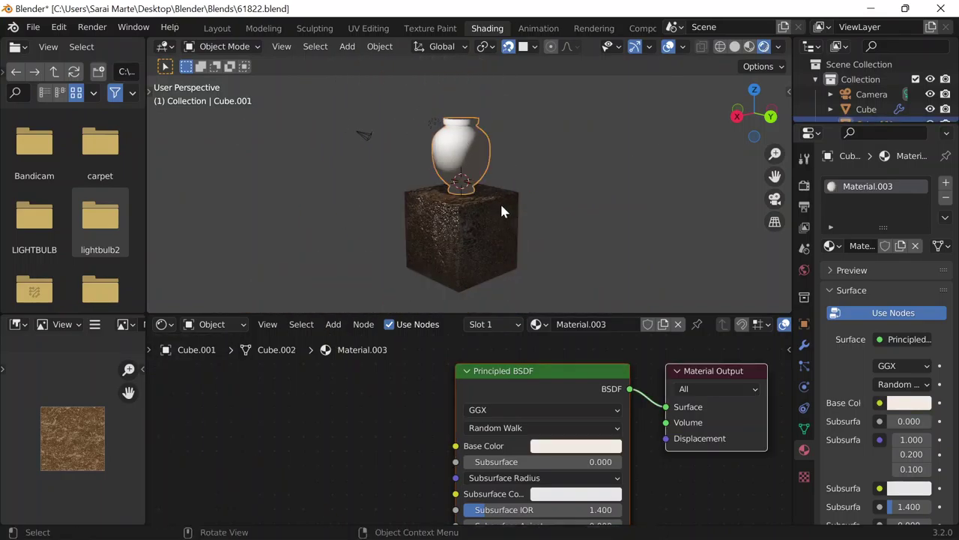
scroll(500, 202, down, 2)
Step: Switch to the Layout workspace and orbit around the vase
click(217, 28)
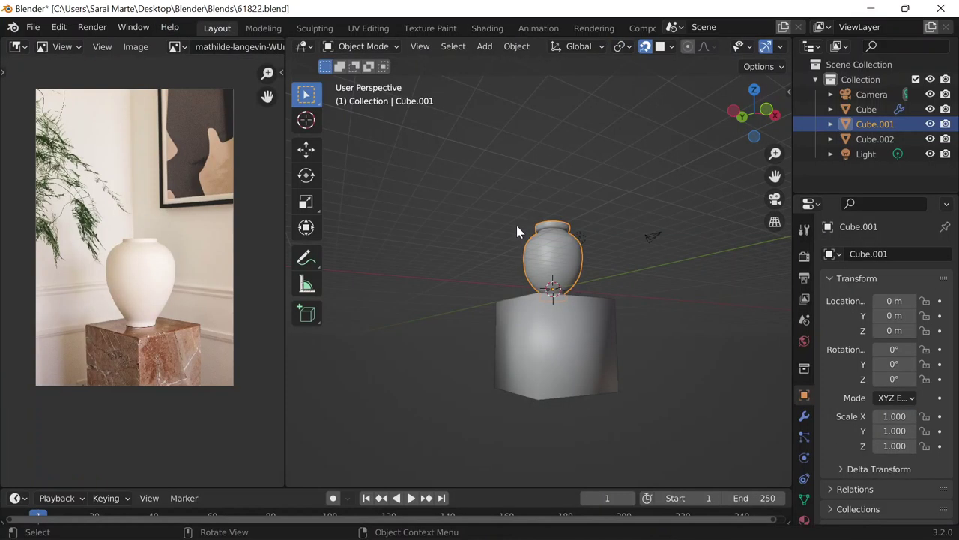
scroll(489, 256, up, 2)
middle_drag(502, 251, 734, 82)
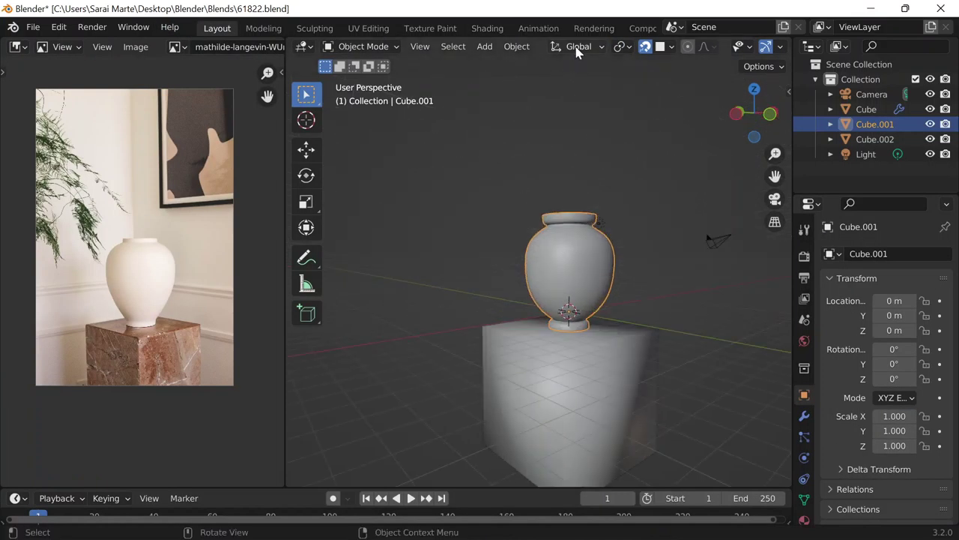
Step: Show textured materials and merge the reference image pane into the 3D viewport
scroll(577, 49, down, 4)
scroll(639, 30, down, 3)
click(765, 46)
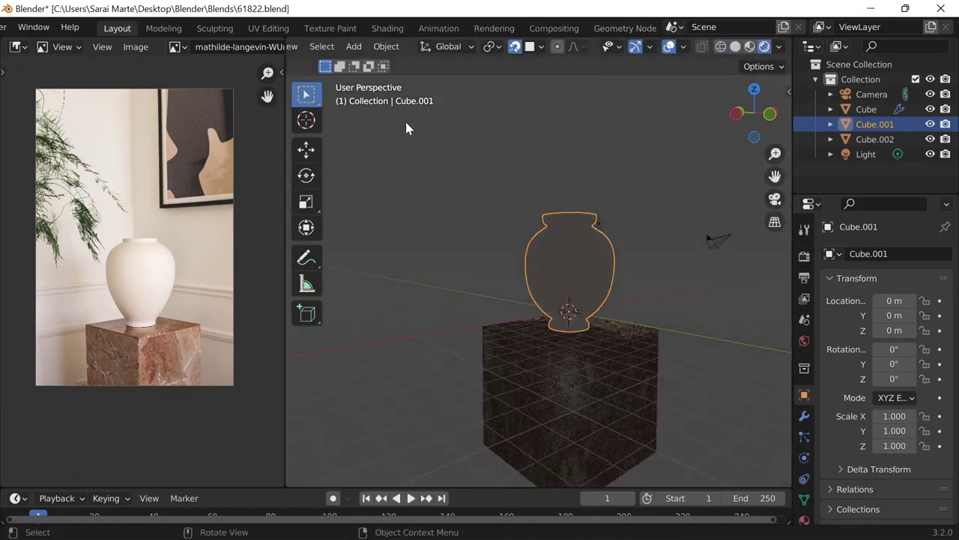
right_click(285, 116)
click(262, 152)
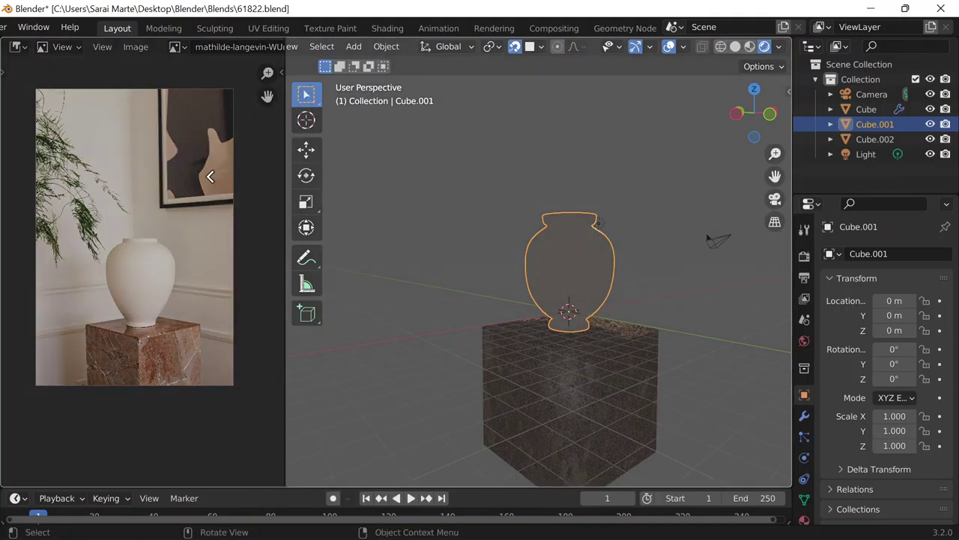
click(211, 177)
scroll(536, 314, down, 3)
shift+middle_drag(514, 288, 407, 233)
scroll(395, 275, down, 2)
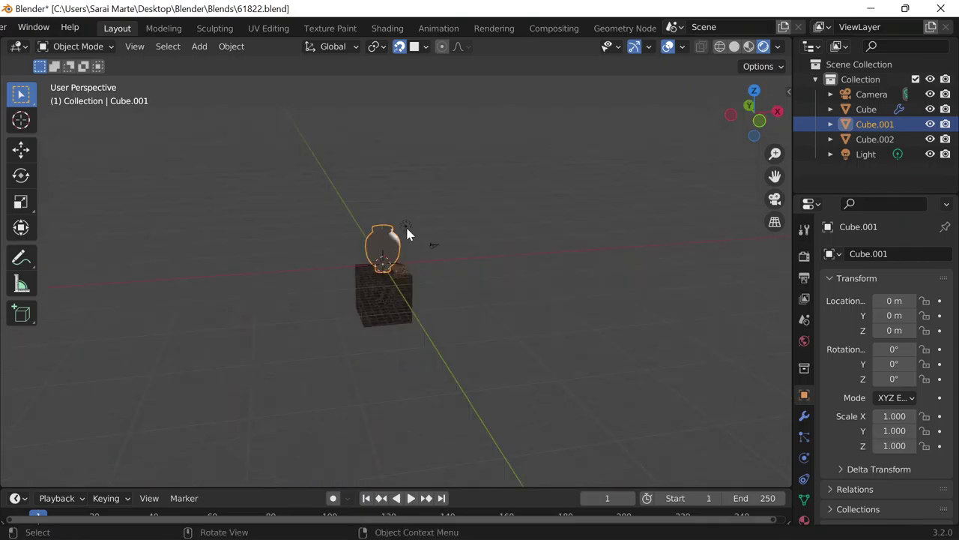
Step: Turn the scene light into a Spot light with 5 W power
click(406, 224)
click(804, 455)
click(898, 321)
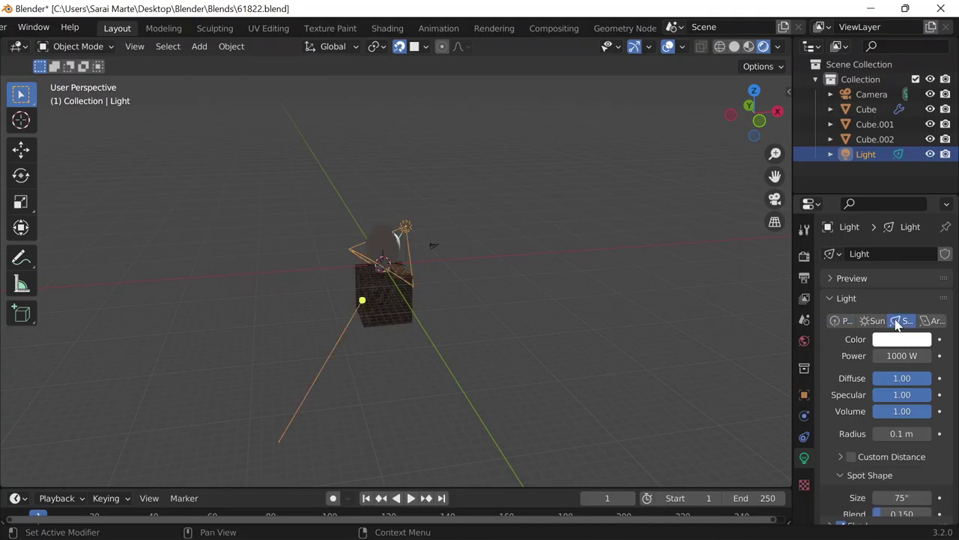
drag(794, 255, 716, 261)
click(878, 356)
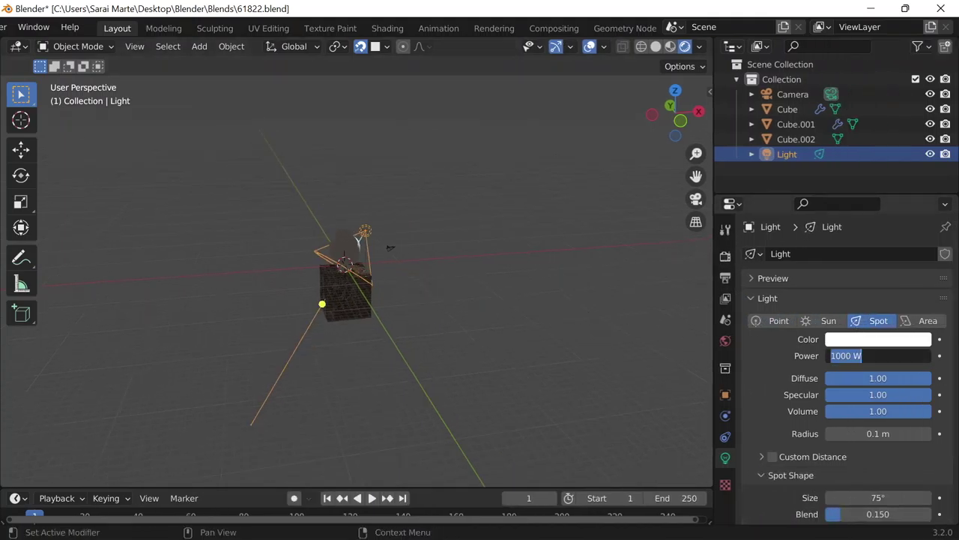
text(5)
key(Return)
Step: Raise the spot light along Z and shift it along X above the pedestal
key(g)
key(z)
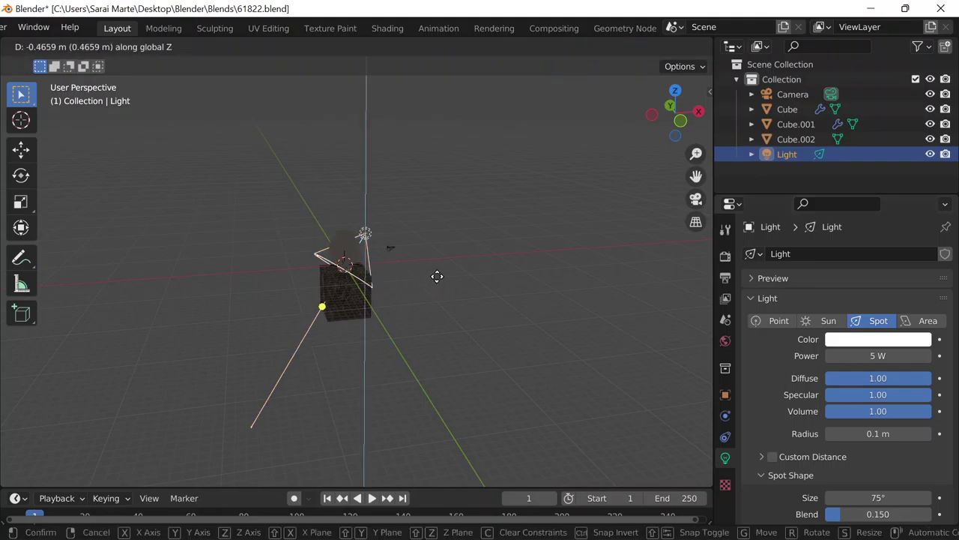
click(443, 197)
key(g)
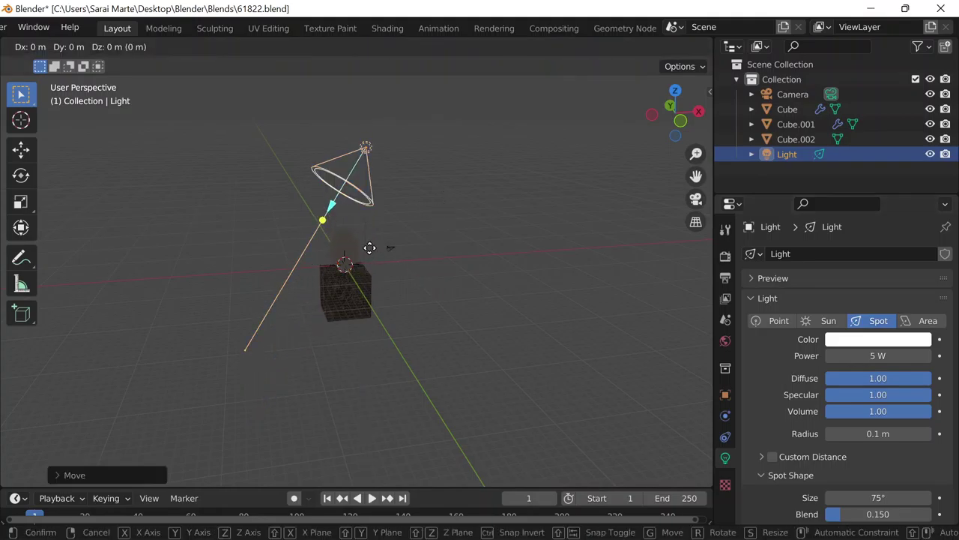
key(x)
click(413, 243)
middle_drag(413, 243, 361, 262)
Step: Switch the render engine from Eevee to Cycles and save 61822.blend
click(725, 228)
click(726, 257)
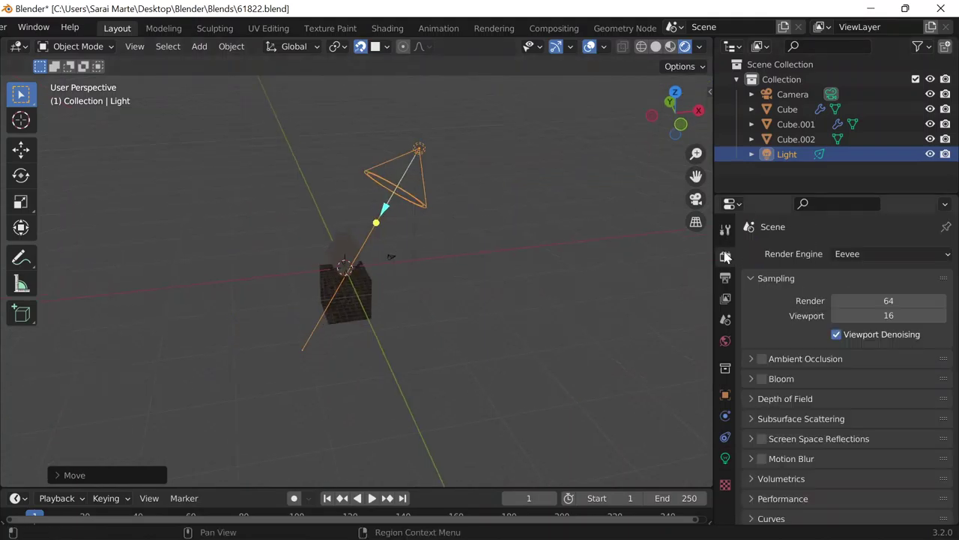
click(862, 254)
click(851, 304)
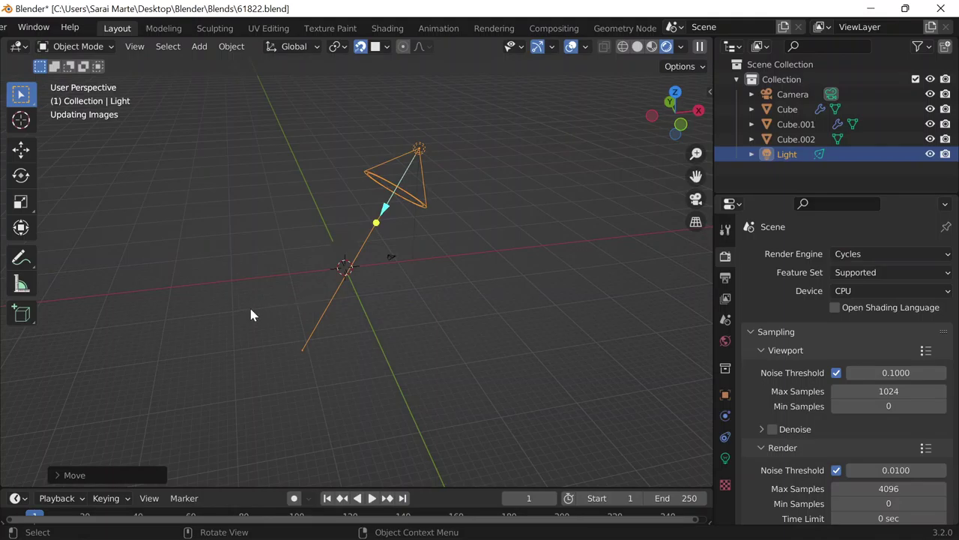
key(ctrl+s)
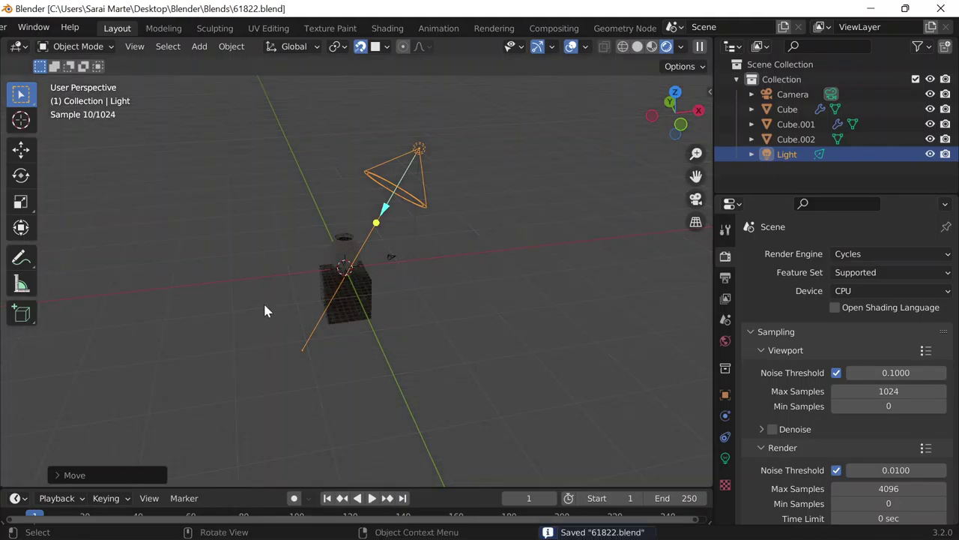
scroll(266, 310, up, 4)
key(shift+a)
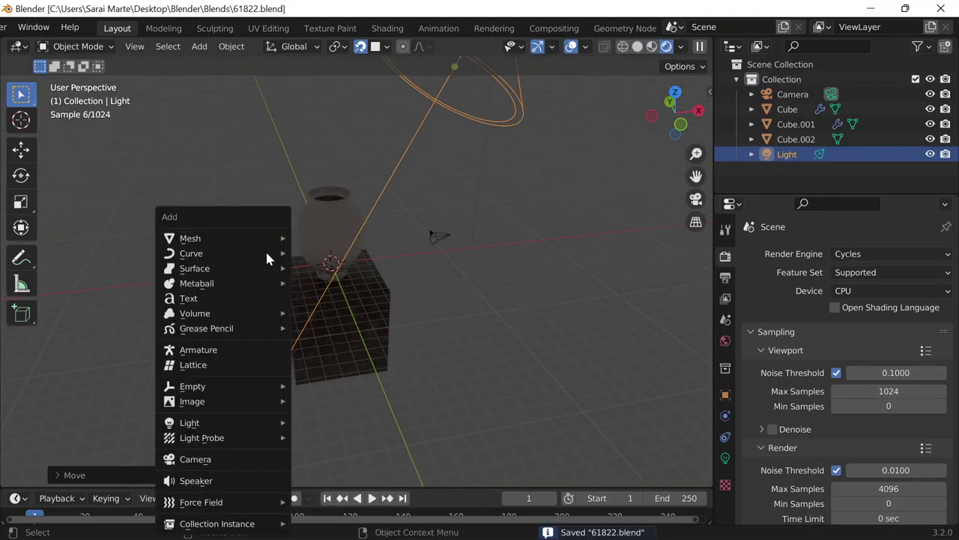
Step: Add a new plane to the scene and scale it up
mouse_move(277, 237)
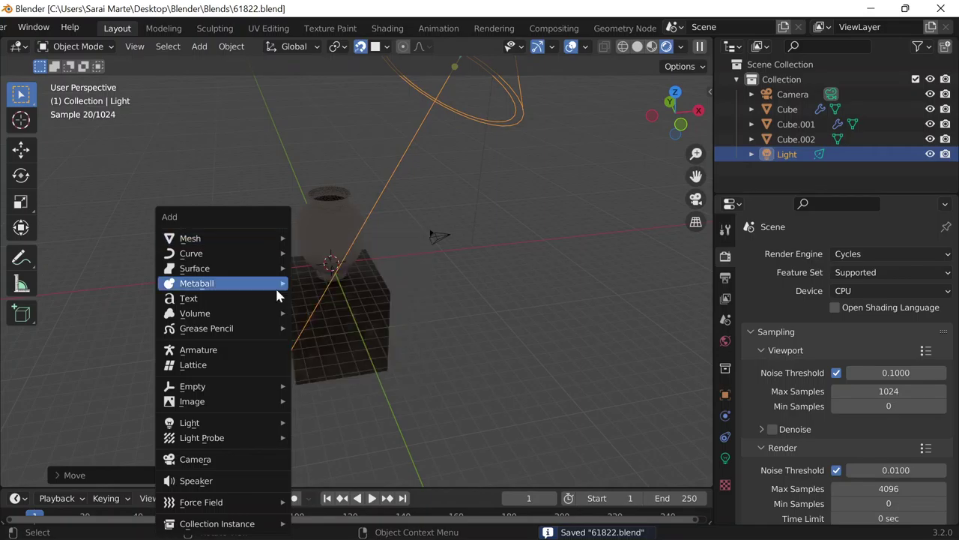
click(326, 242)
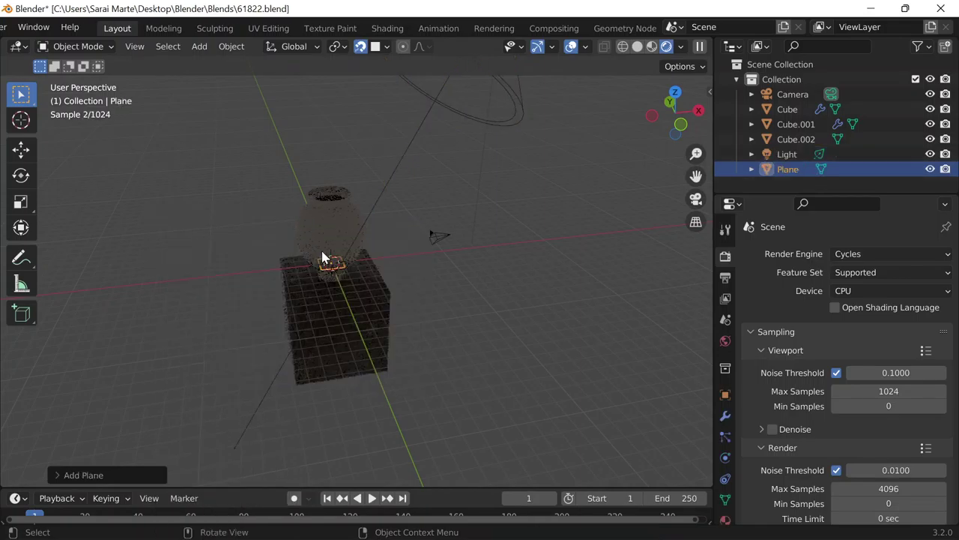
scroll(336, 304, down, 5)
key(s)
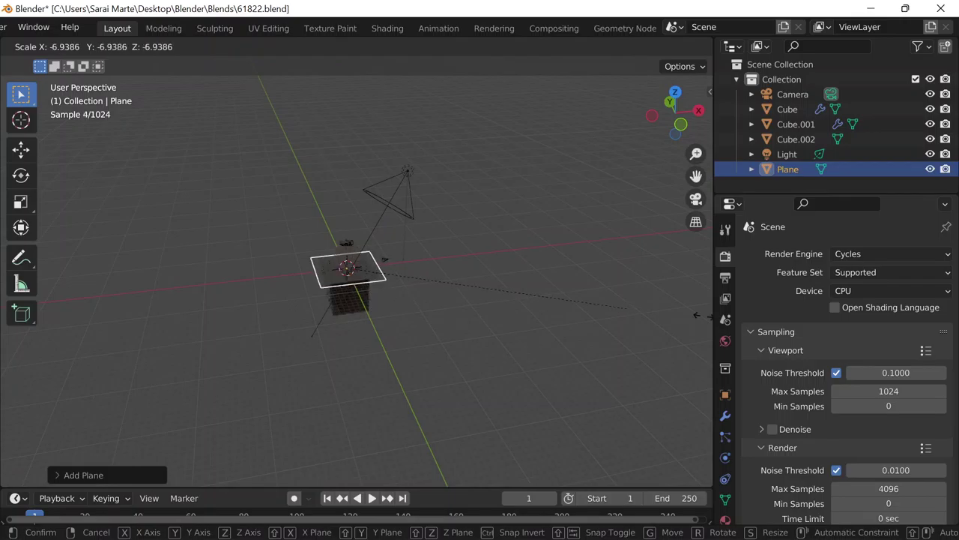
click(439, 255)
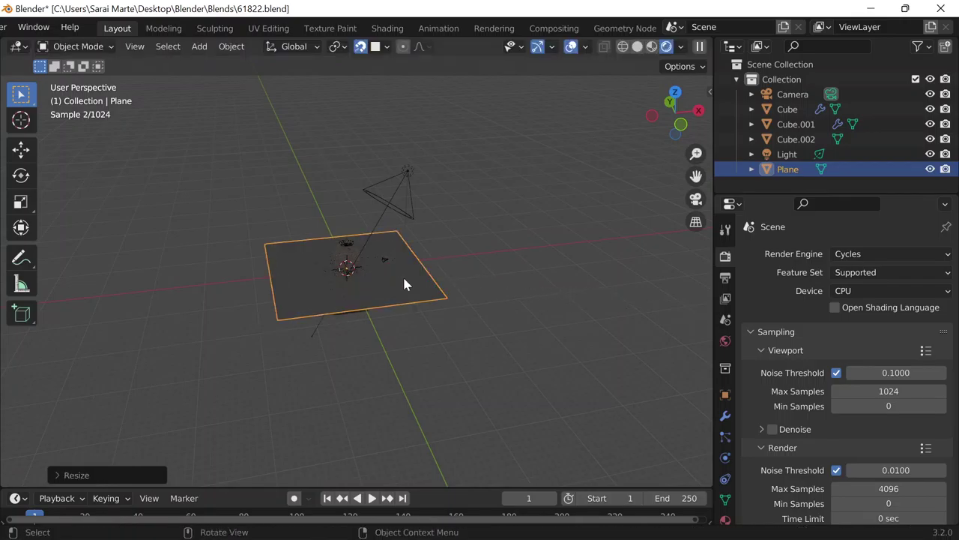
Step: Lower the plane along Z until it sits beneath the pedestal and vase
key(g)
key(z)
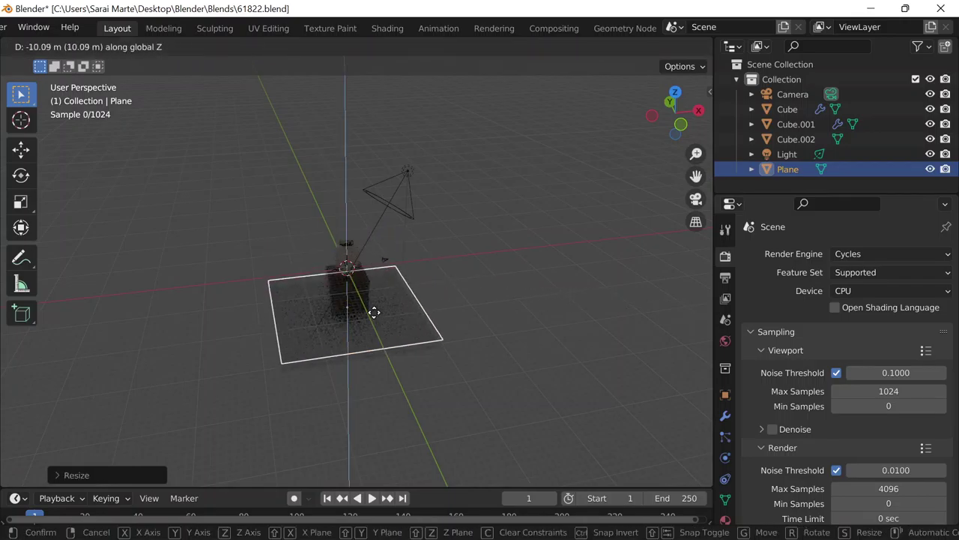
click(379, 323)
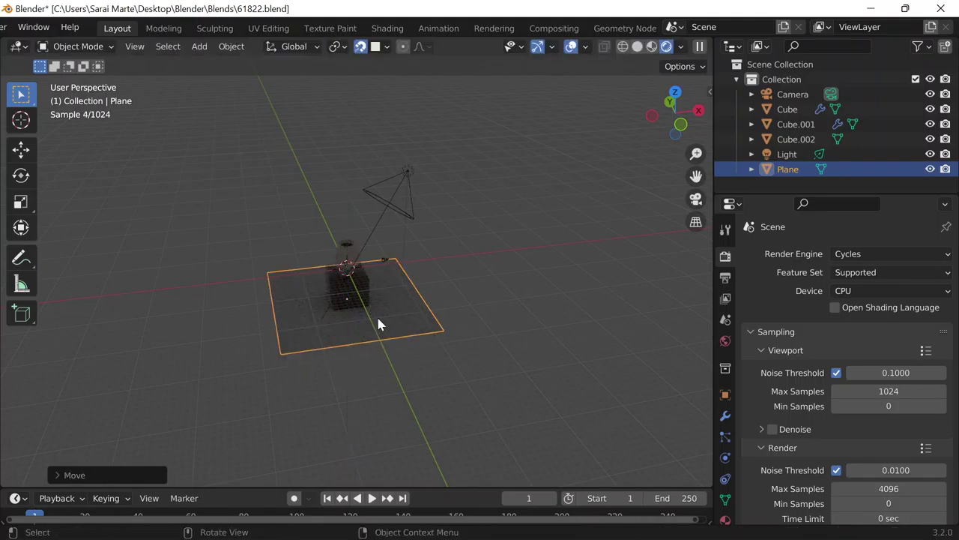
scroll(334, 344, down, 2)
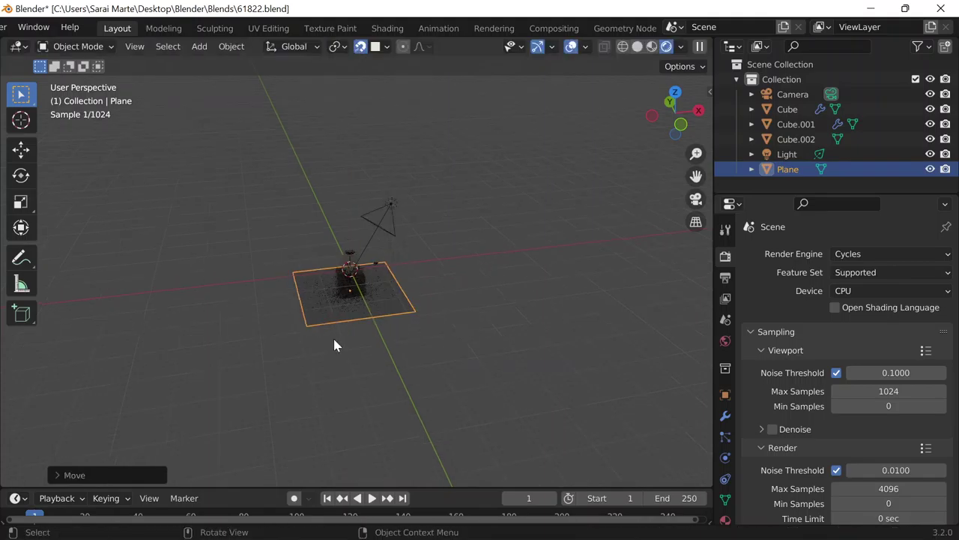
middle_drag(335, 345, 329, 321)
key(g)
key(z)
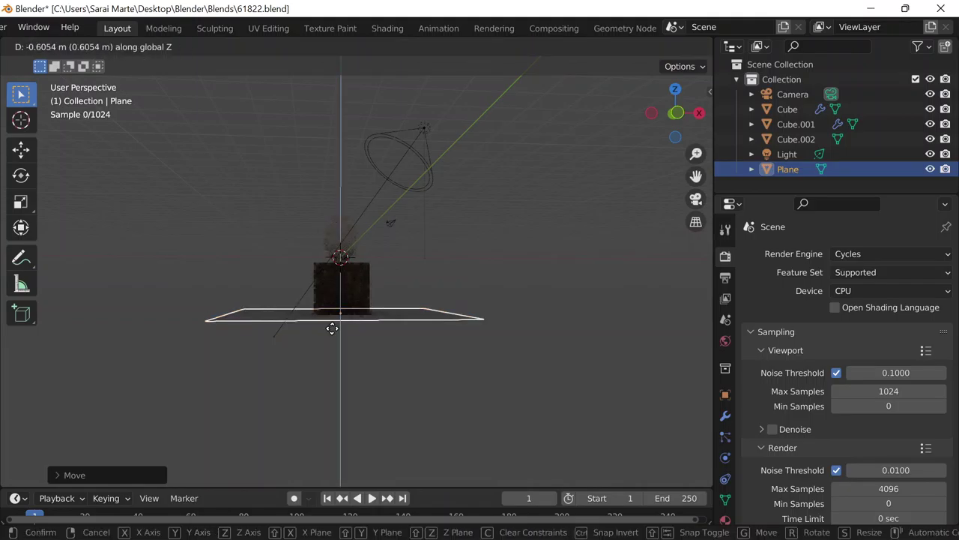
click(326, 322)
Step: Fine-tune the plane's vertical position and turn snapping off
click(383, 47)
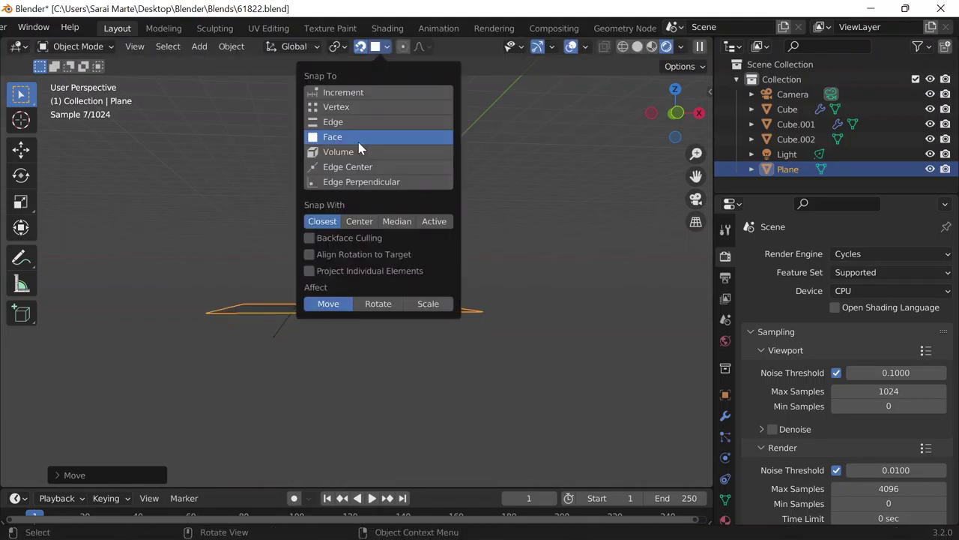
middle_drag(334, 248, 332, 312)
key(g)
key(z)
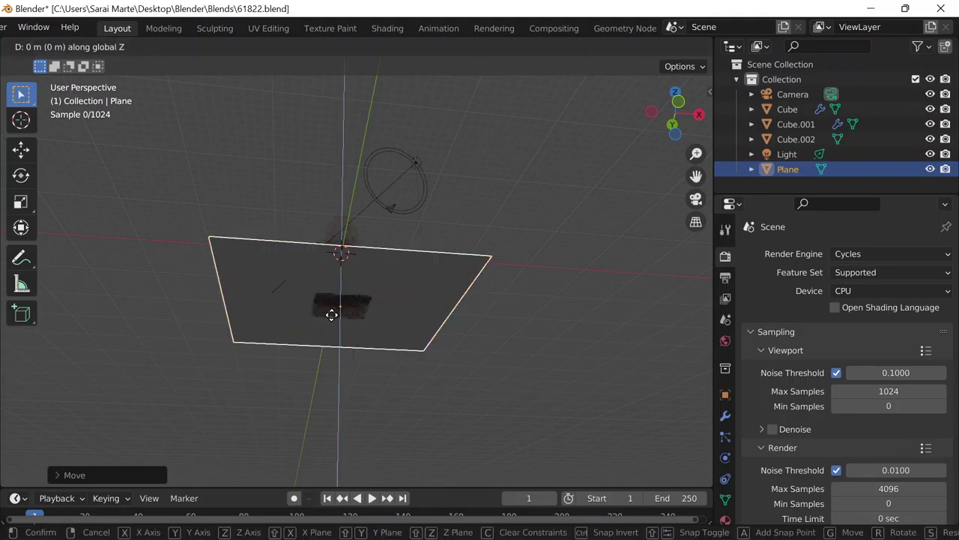
click(332, 315)
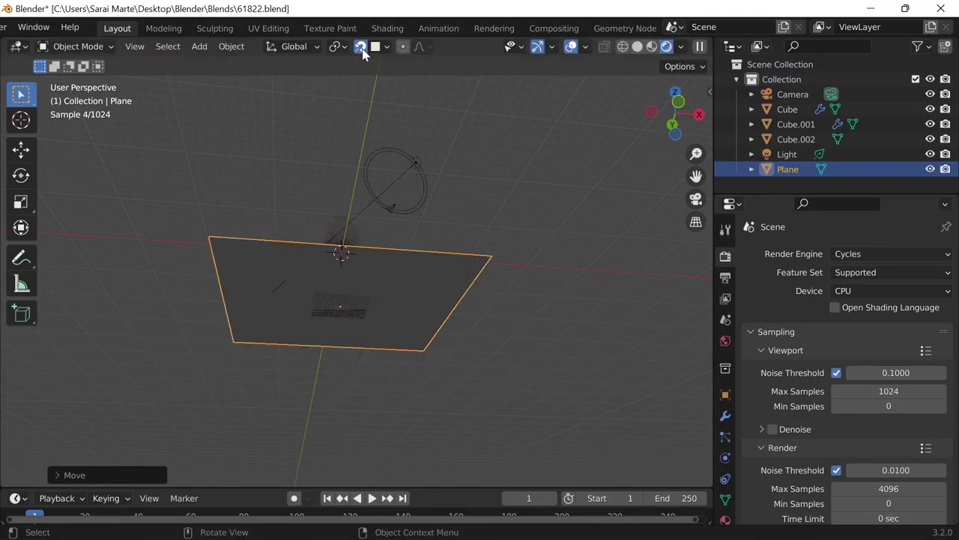
click(362, 48)
Step: Scale the floor plane up to about 4.01 and switch the viewport to Solid shading
middle_drag(358, 184, 417, 290)
scroll(422, 294, down, 5)
key(s)
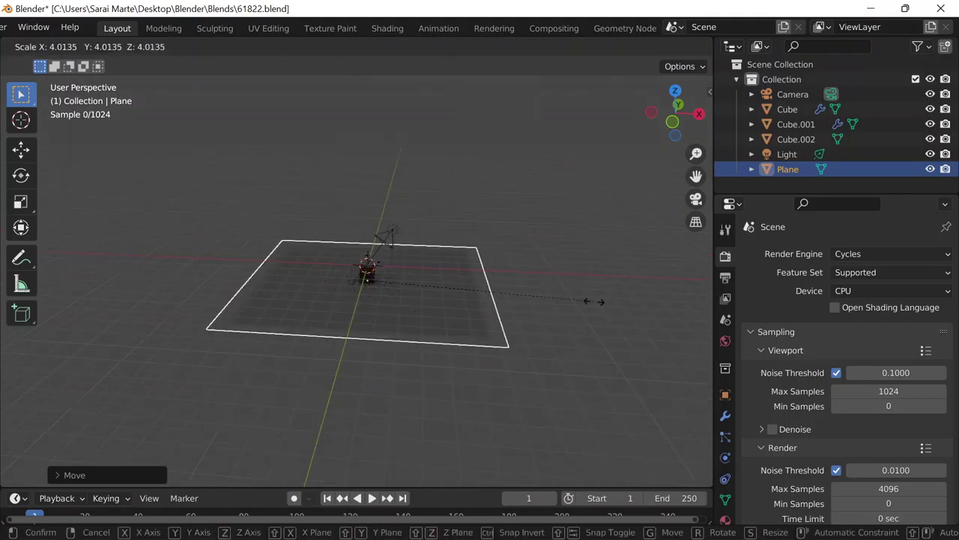
click(595, 301)
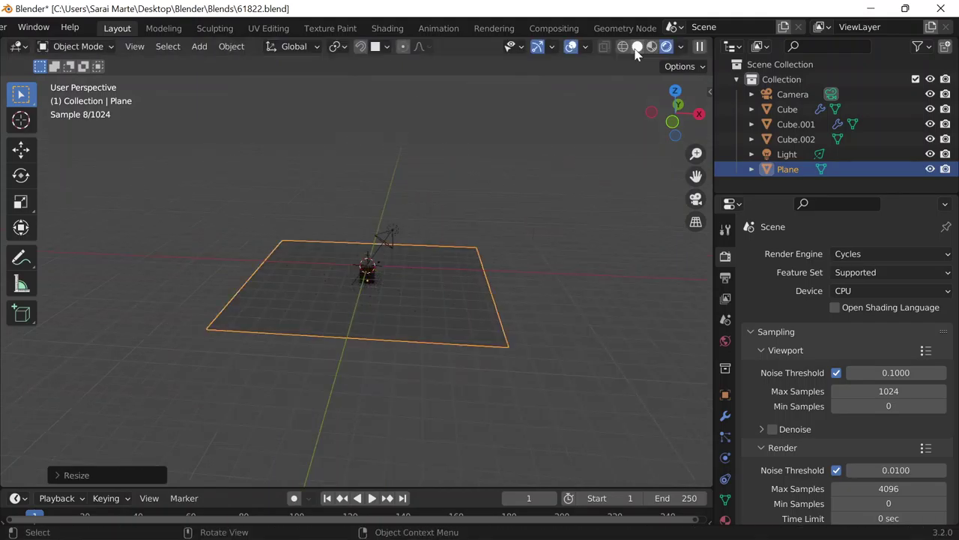
click(655, 46)
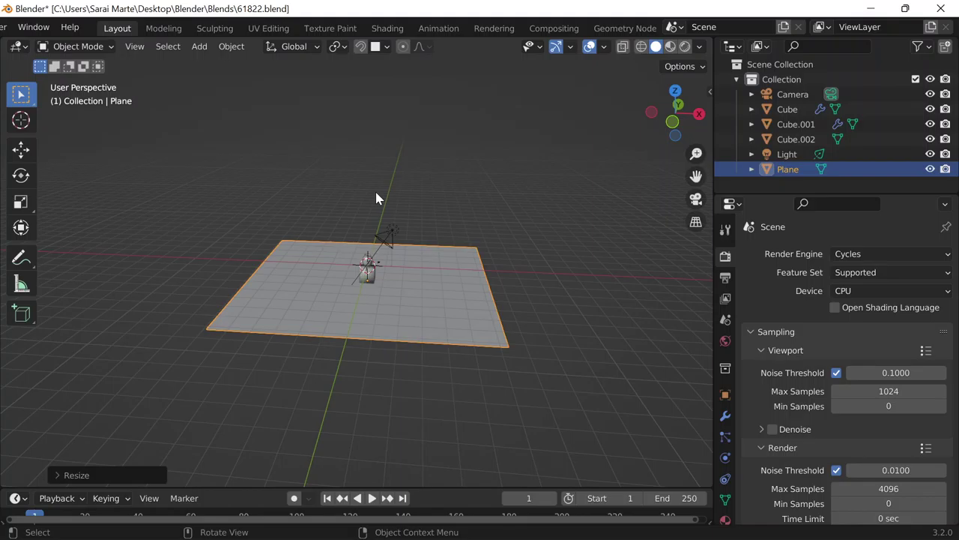
key(Tab)
scroll(376, 198, up, 5)
Step: Extrude the plane's back edge straight up along Z into a backdrop wall
click(141, 47)
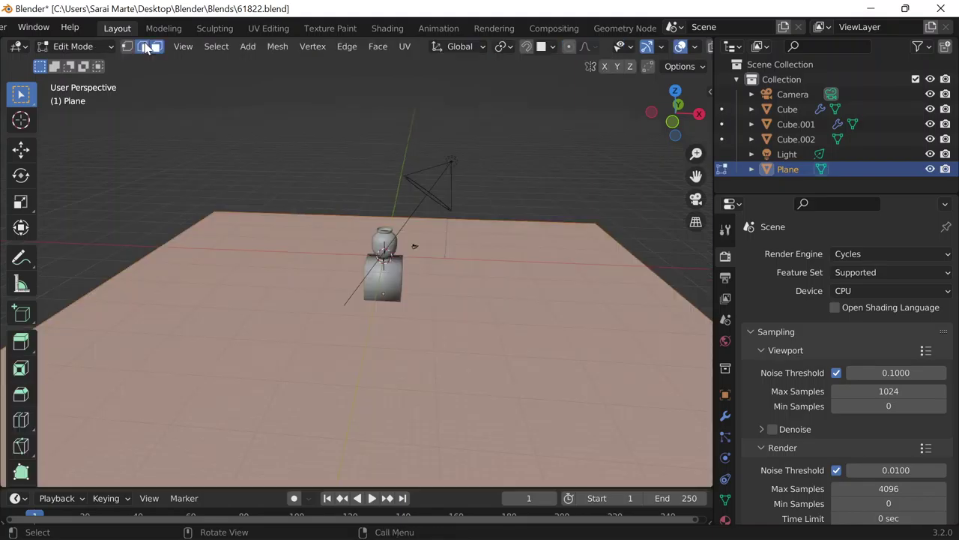
click(272, 208)
scroll(272, 208, down, 5)
key(e)
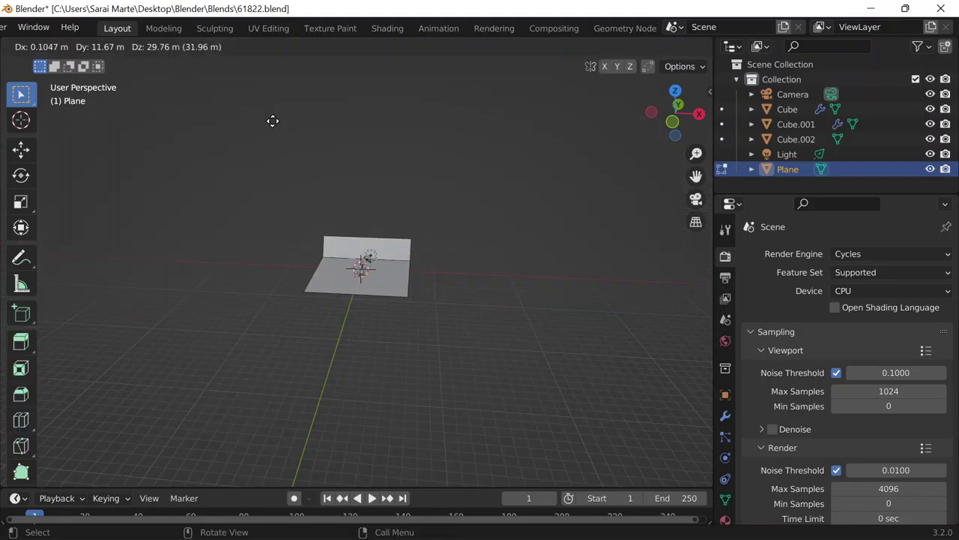
key(z)
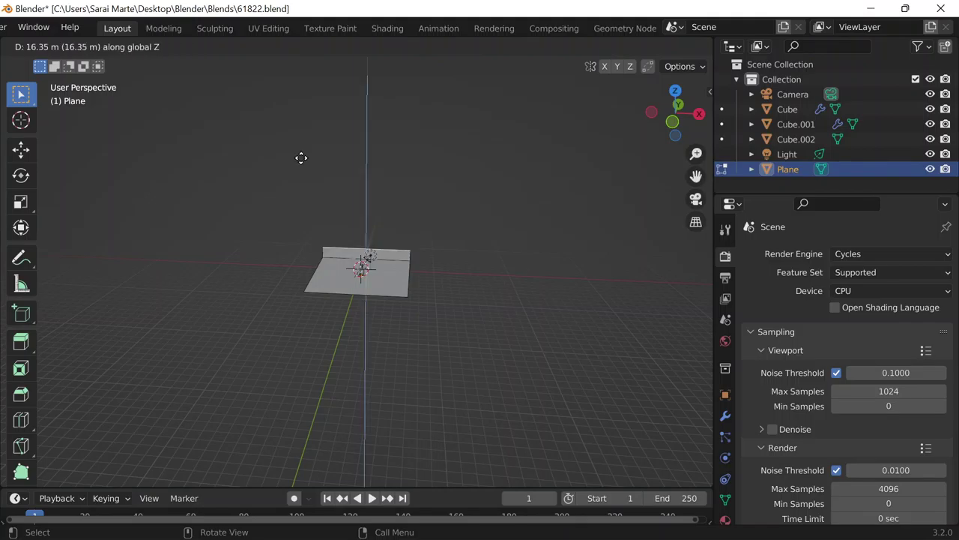
click(328, 198)
scroll(501, 226, up, 5)
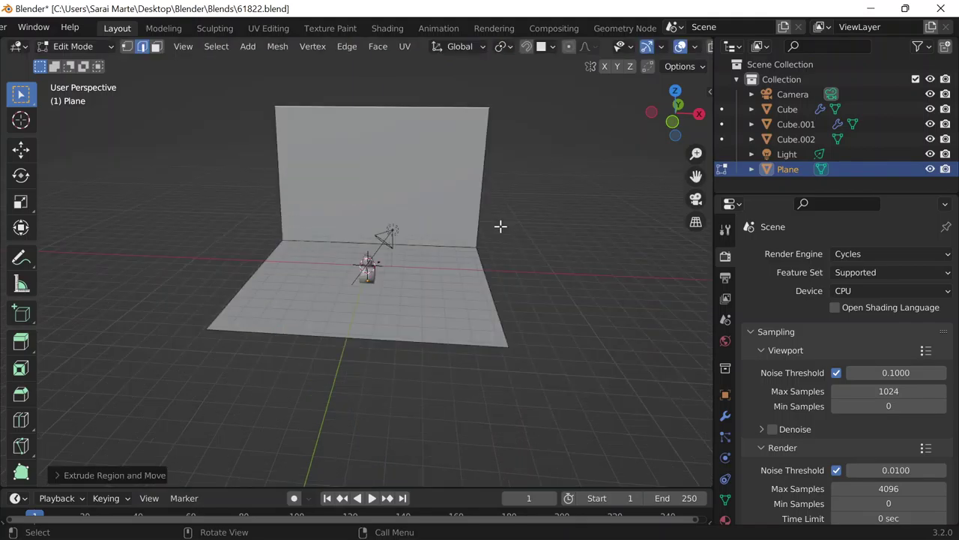
middle_drag(501, 225, 615, 284)
Step: Add a Bevel modifier with a 0.48 m amount to curve the floor-wall bend
click(726, 417)
click(820, 255)
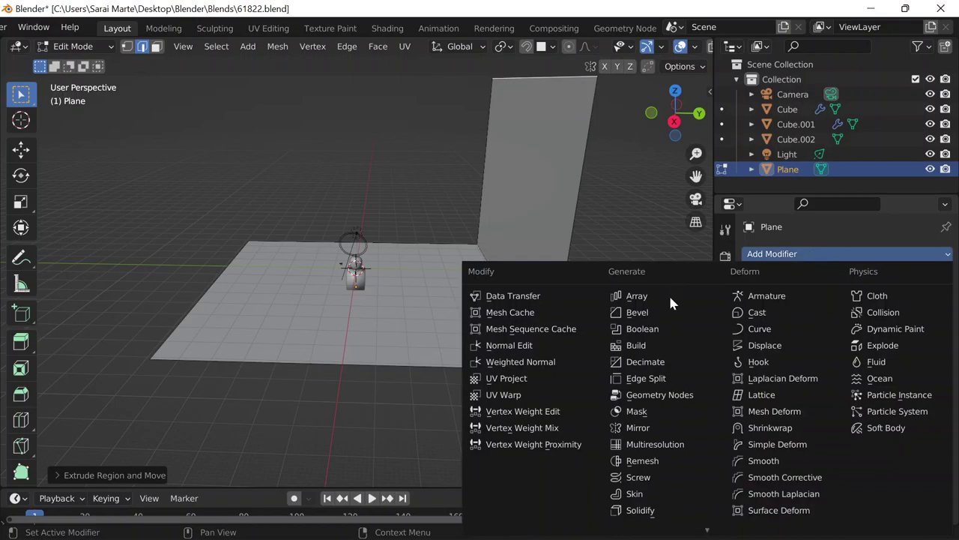
scroll(643, 465, down, 1)
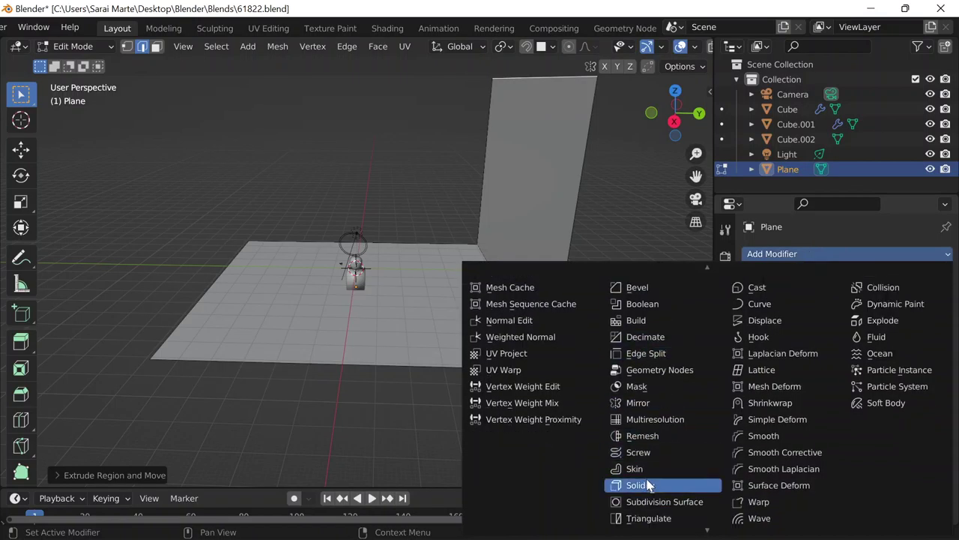
click(636, 288)
drag(860, 336, 896, 352)
Step: Leave Edit Mode and apply Shade Smooth to the curved backdrop
key(Tab)
scroll(340, 308, down, 5)
scroll(547, 339, up, 4)
middle_drag(341, 308, 418, 220)
scroll(418, 221, up, 3)
scroll(417, 220, down, 3)
middle_drag(452, 274, 422, 153)
scroll(421, 155, up, 1)
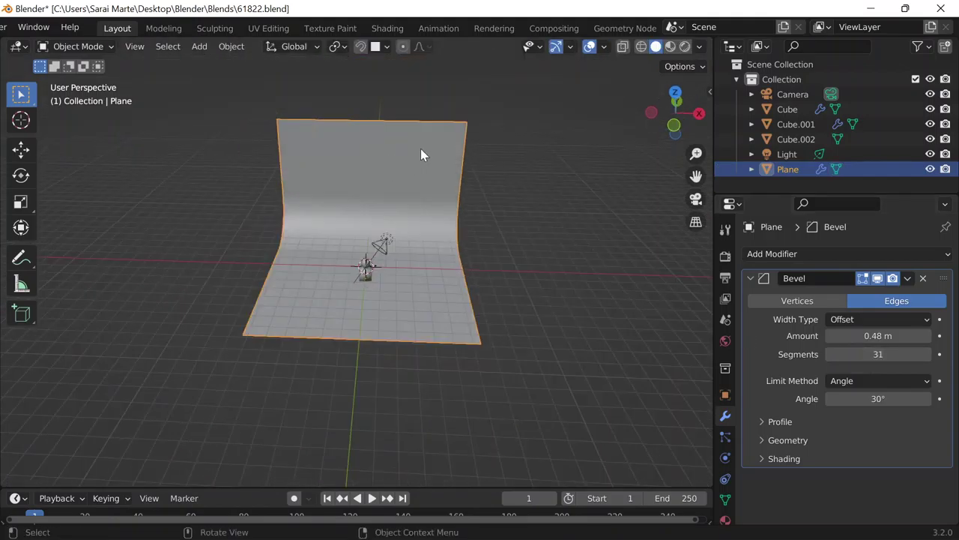
right_click(420, 149)
click(421, 148)
scroll(330, 229, up, 4)
scroll(356, 242, down, 5)
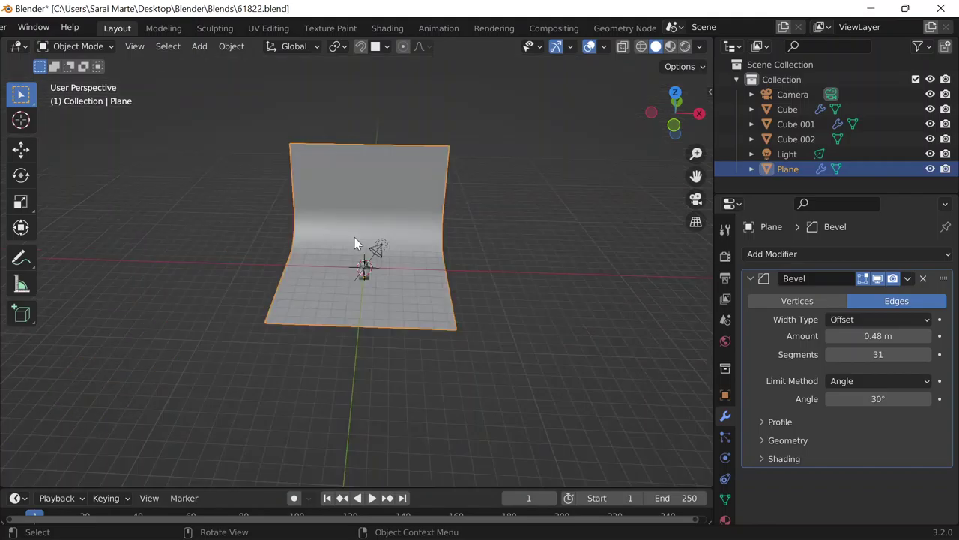
Step: Widen the backdrop along X and deepen it along Y
key(s)
key(x)
click(381, 239)
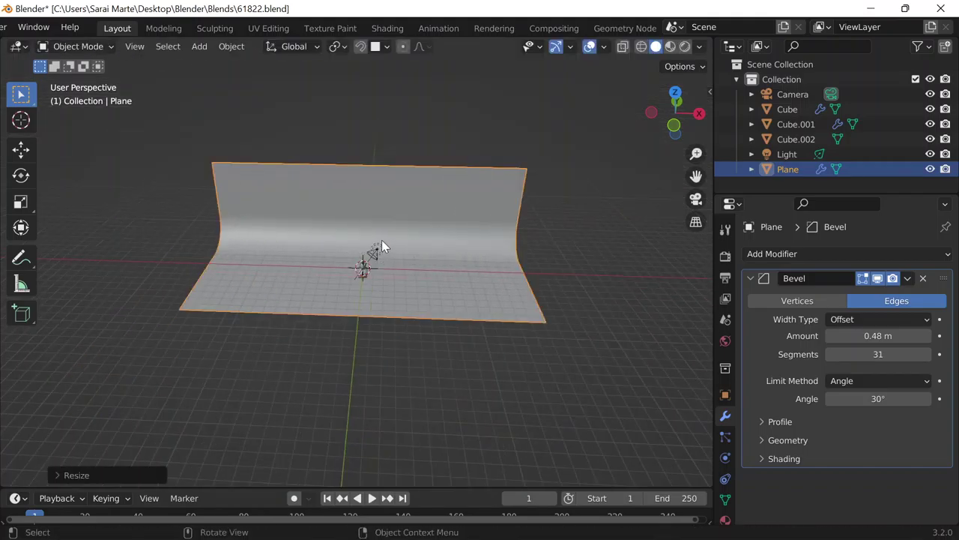
scroll(382, 240, up, 1)
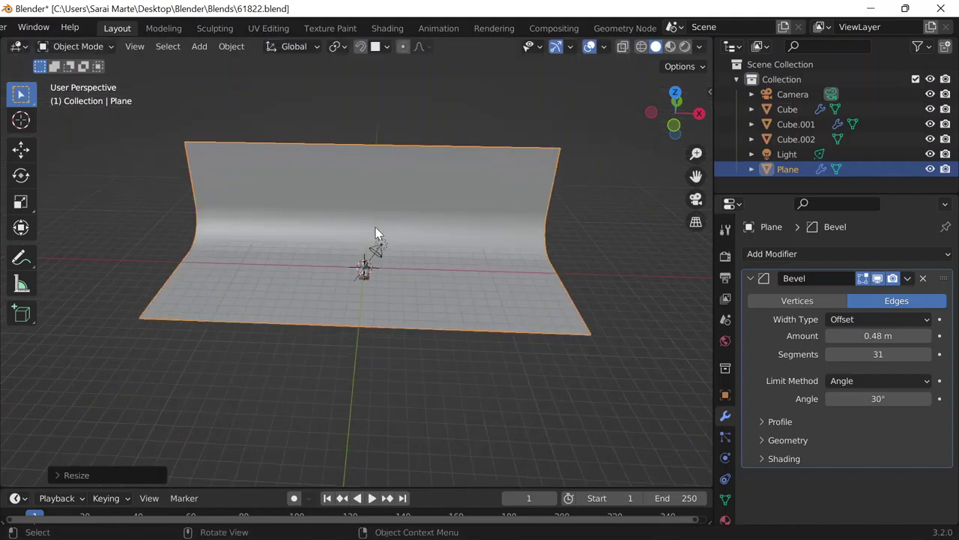
key(s)
key(y)
click(406, 192)
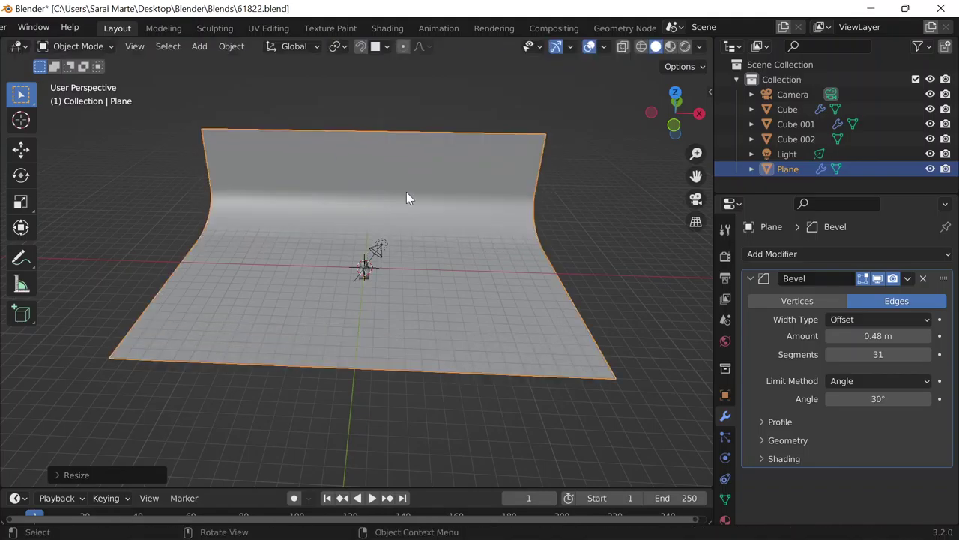
middle_drag(341, 270, 524, 317)
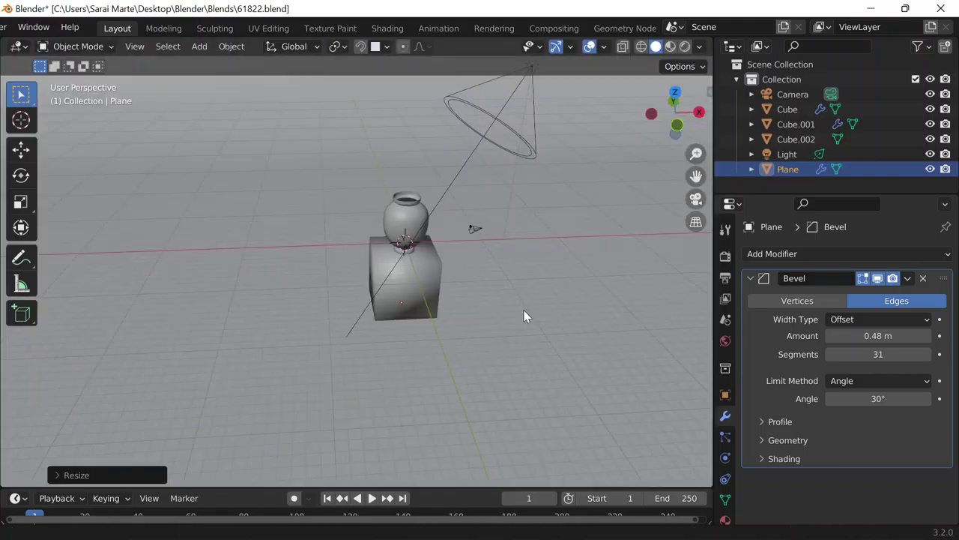
scroll(524, 317, up, 3)
click(684, 47)
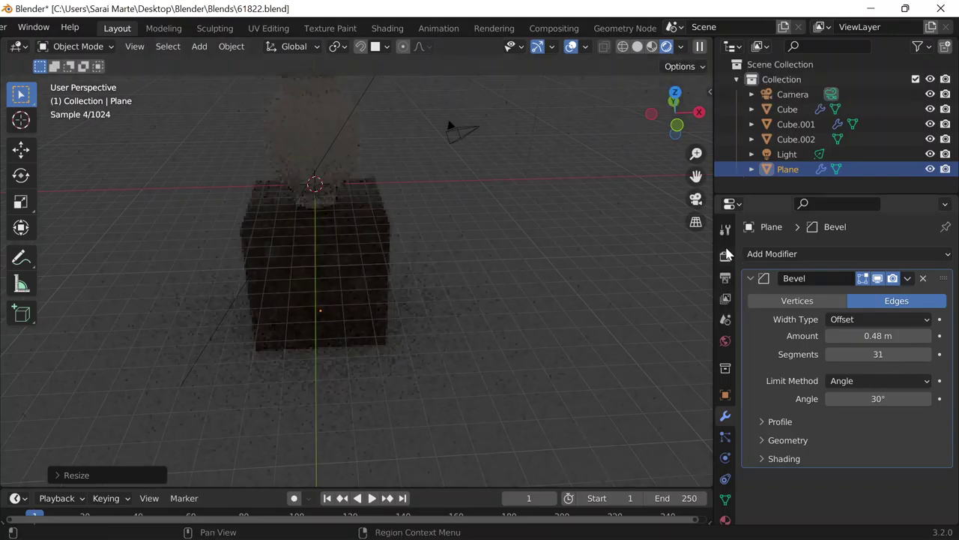
Step: Turn the spot light above the cube into a Sun lamp with strength 3
middle_drag(548, 235, 436, 128)
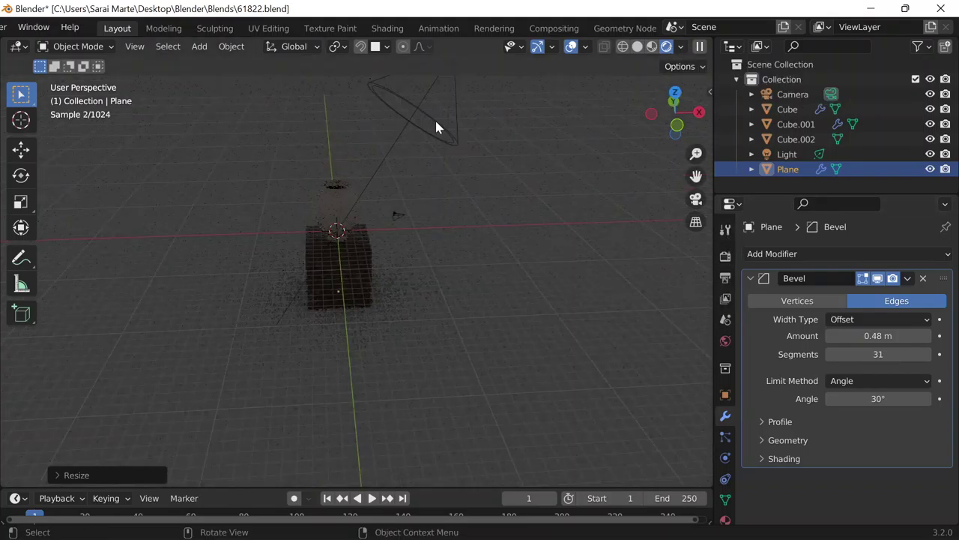
click(435, 121)
click(724, 458)
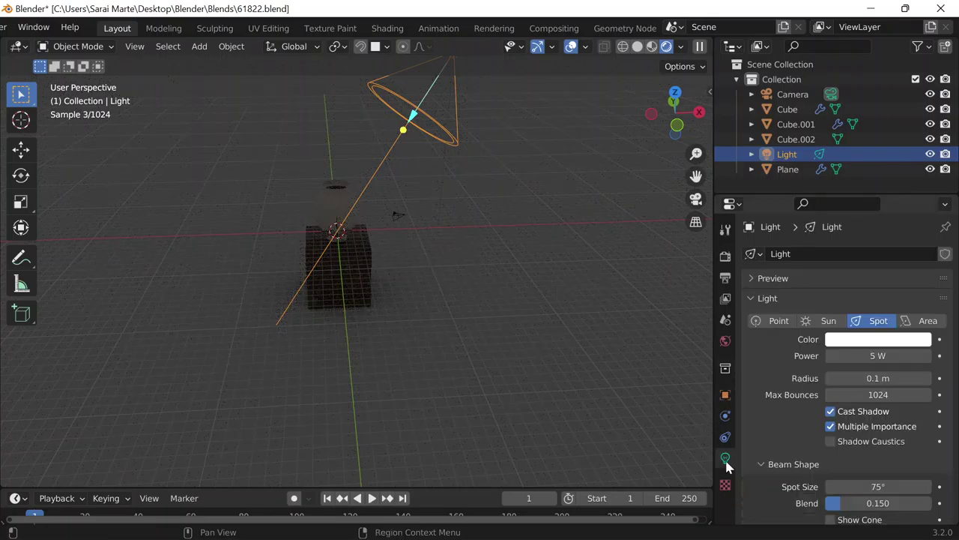
click(824, 323)
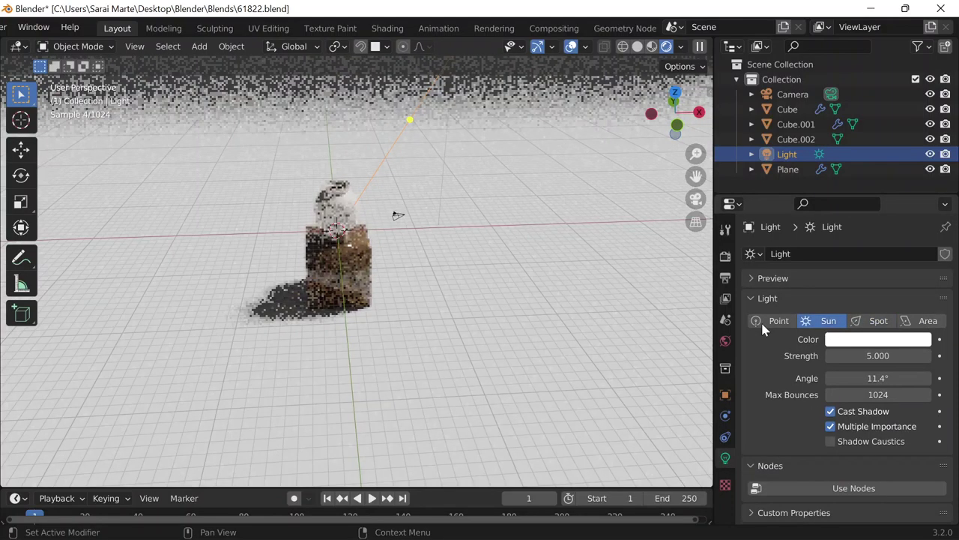
click(892, 357)
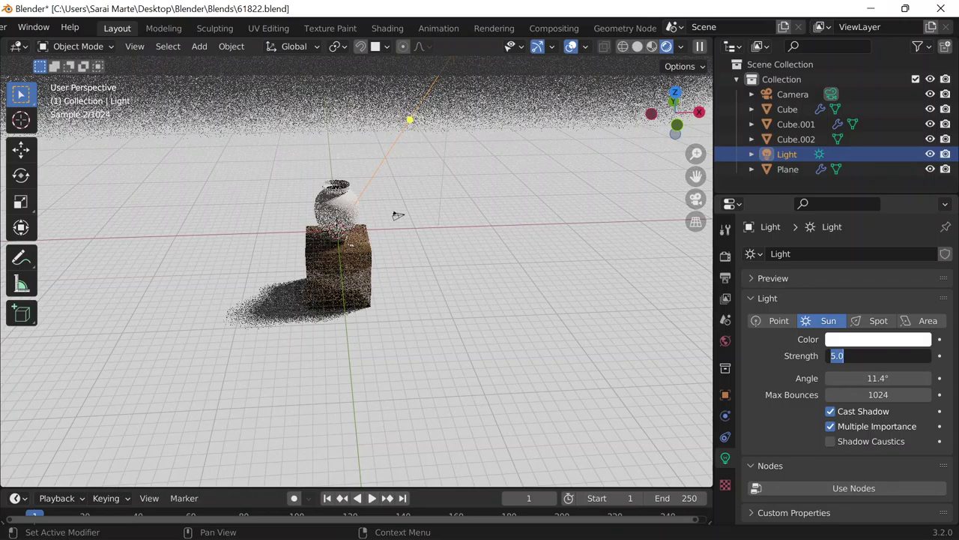
text(3)
key(Return)
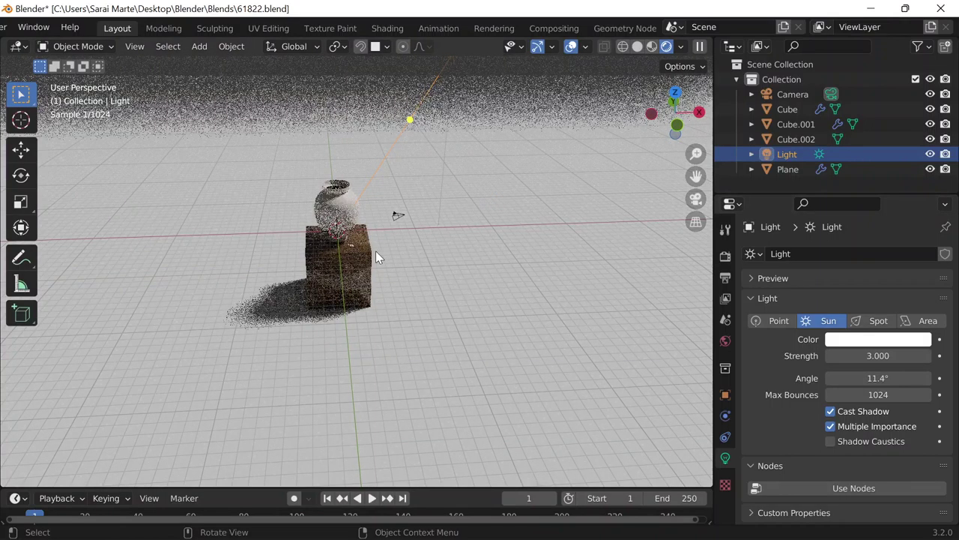
shift+middle_drag(376, 251, 329, 191)
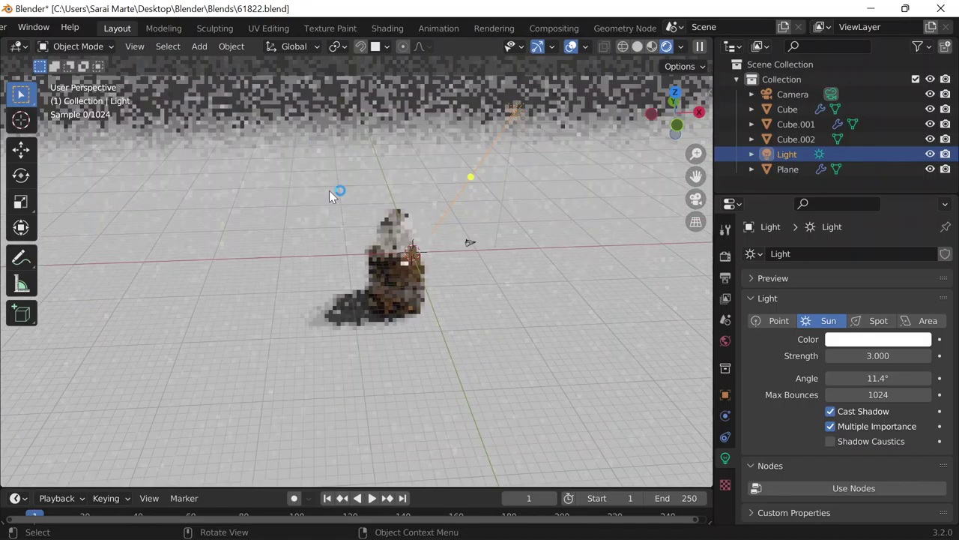
Step: In a new browser tab, search 'coloors' and open the coolors.co Palette Generator
click(746, 522)
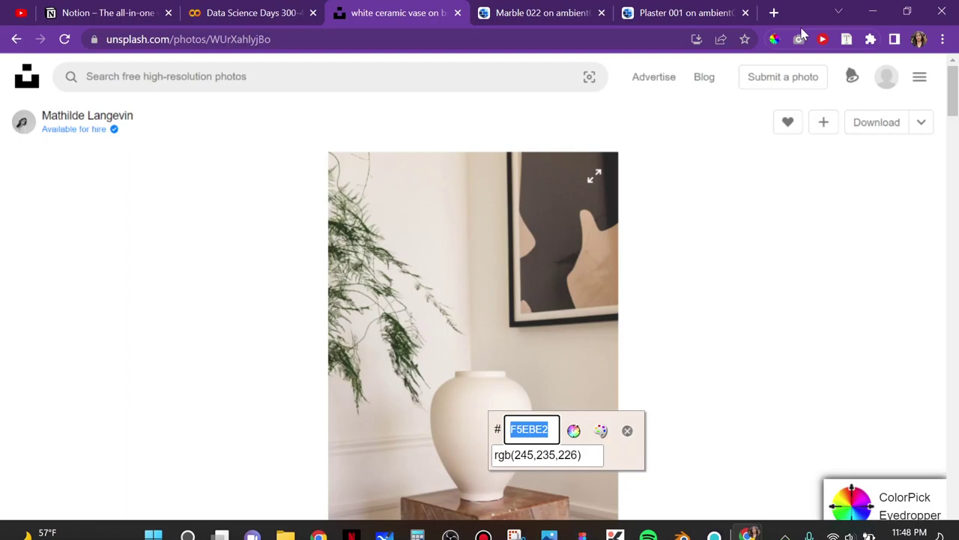
click(775, 13)
text(coloors)
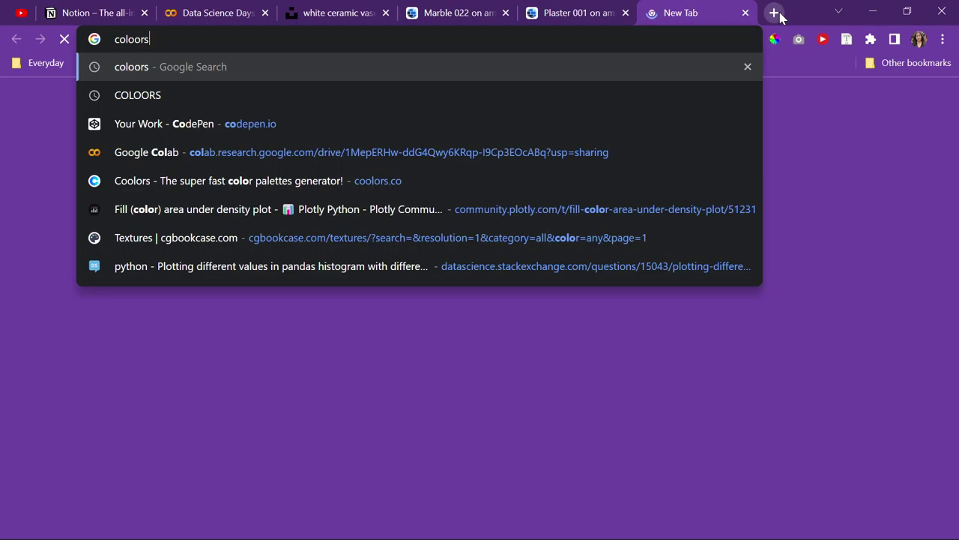
key(Return)
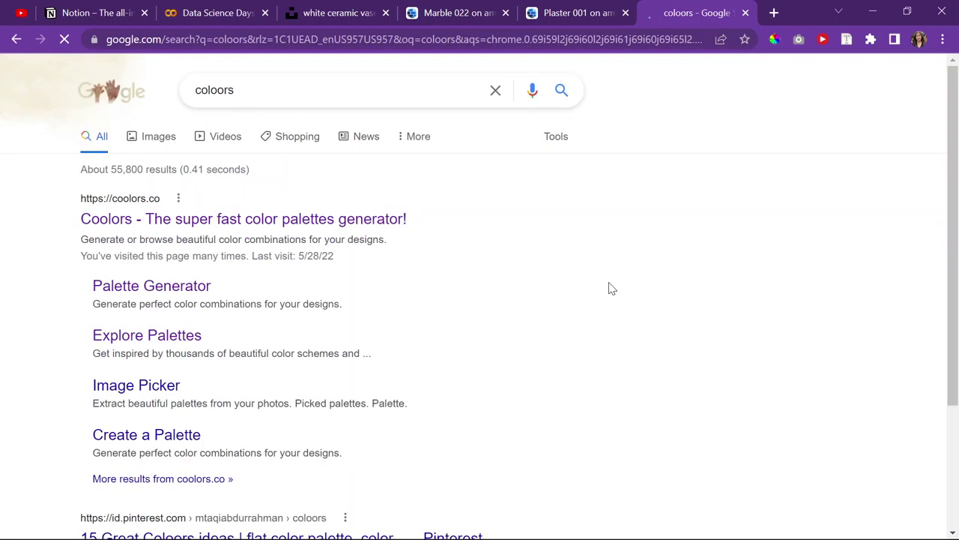
click(178, 285)
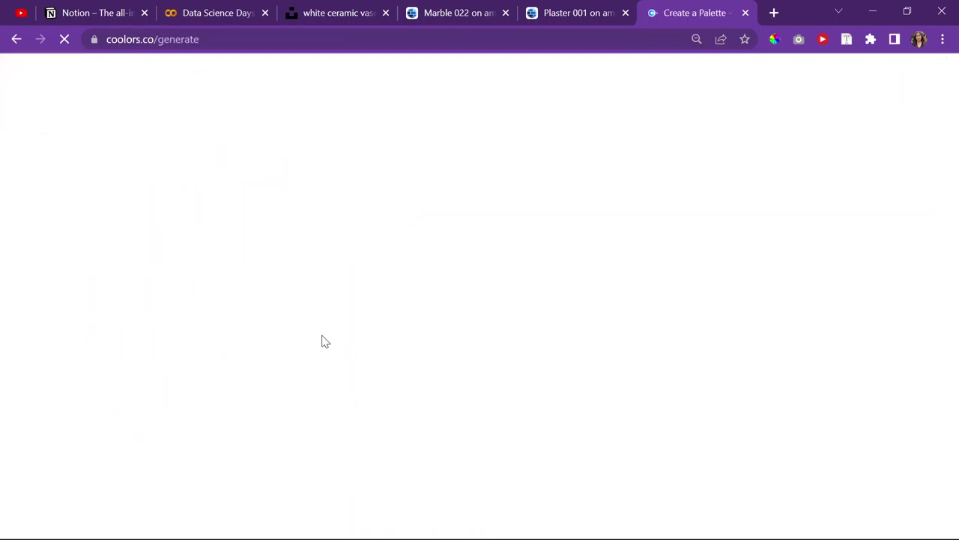
Step: Bring up the OBS recorder window and hide it again
mouse_move(681, 523)
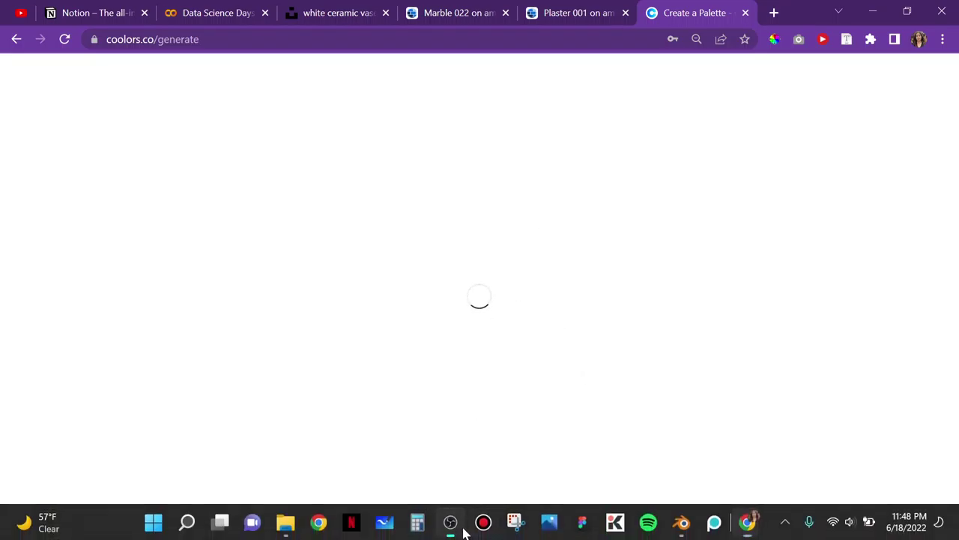
click(457, 527)
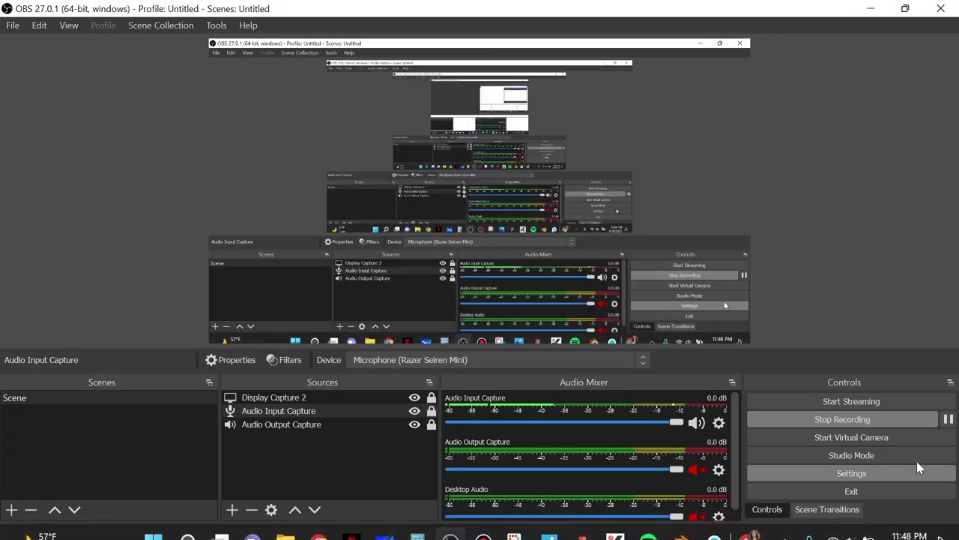
click(879, 8)
Step: Give the backdrop plane a new material with the peach FFBF81 Base Color from coolors
click(677, 403)
click(873, 12)
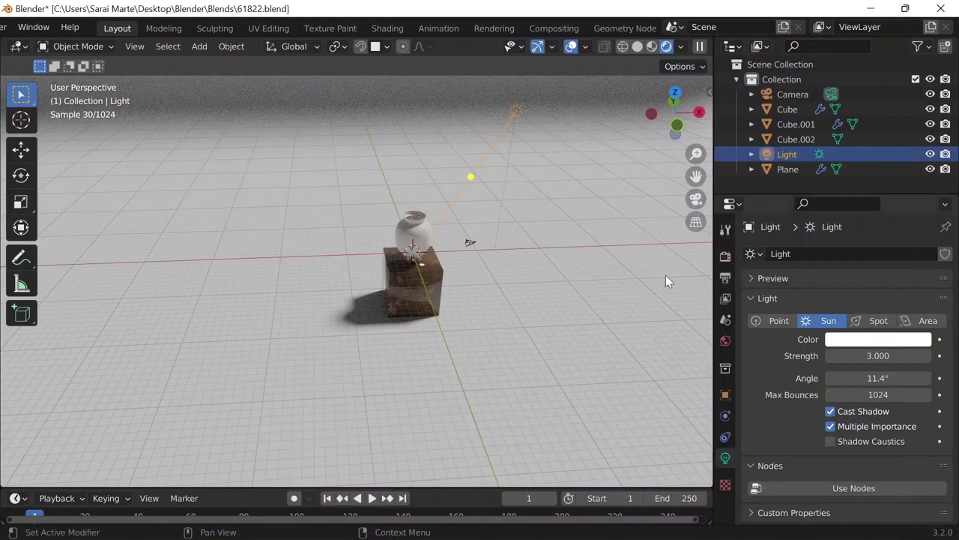
click(615, 186)
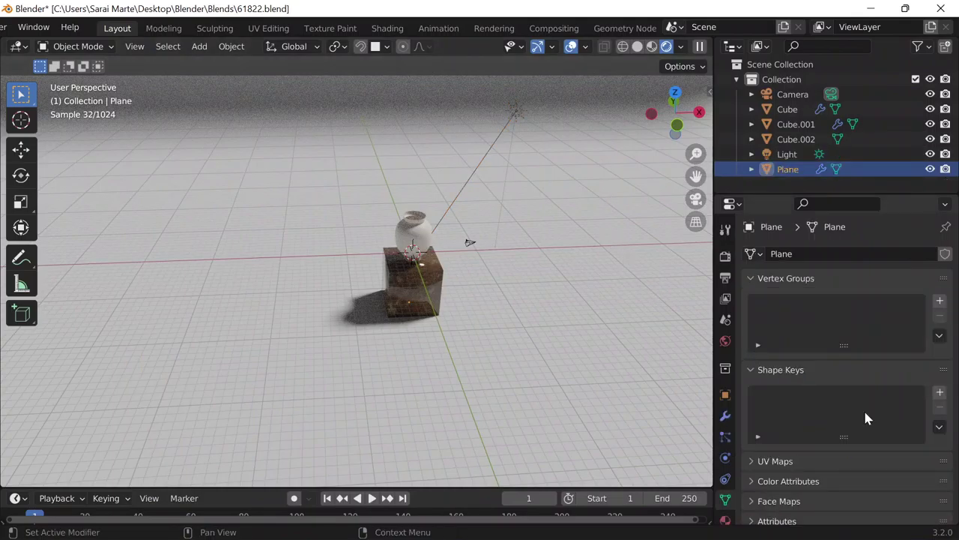
click(725, 518)
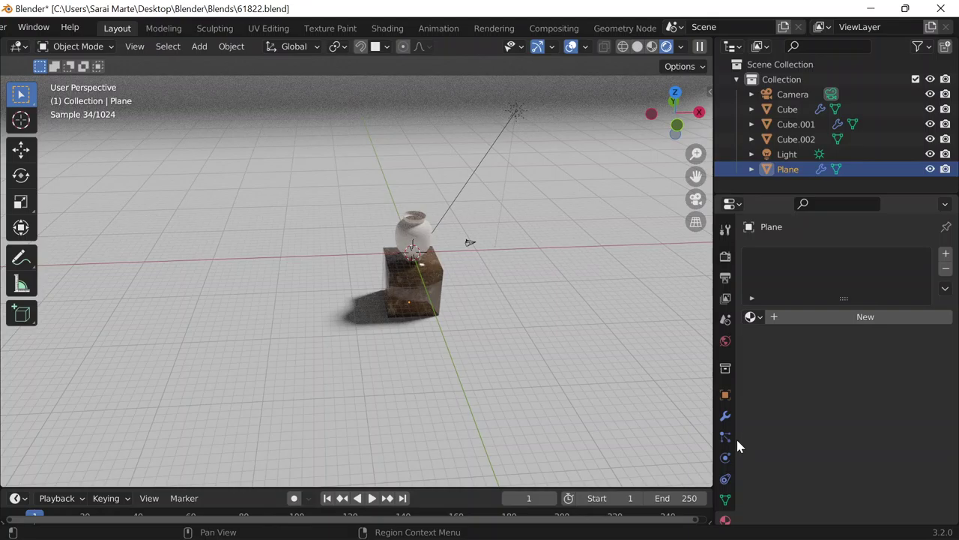
click(866, 316)
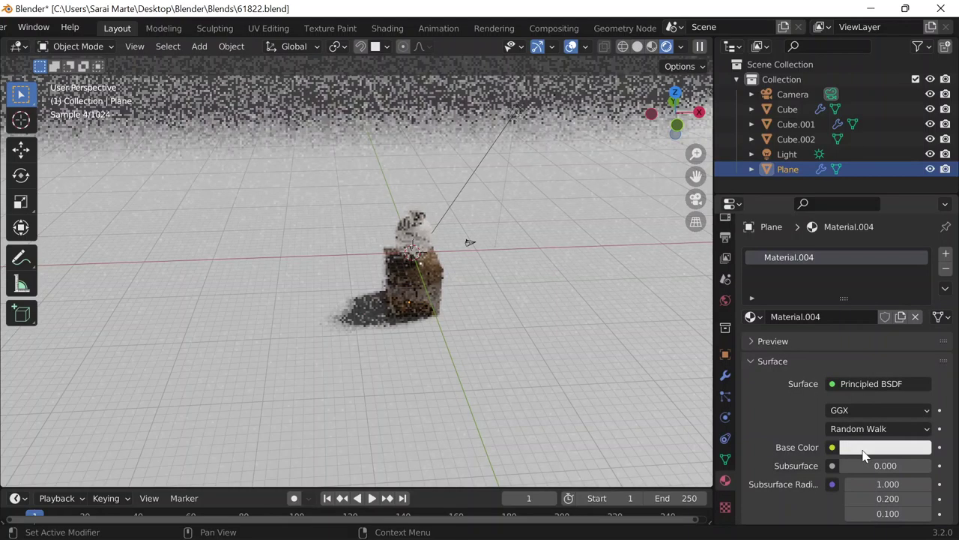
key(ctrl+v)
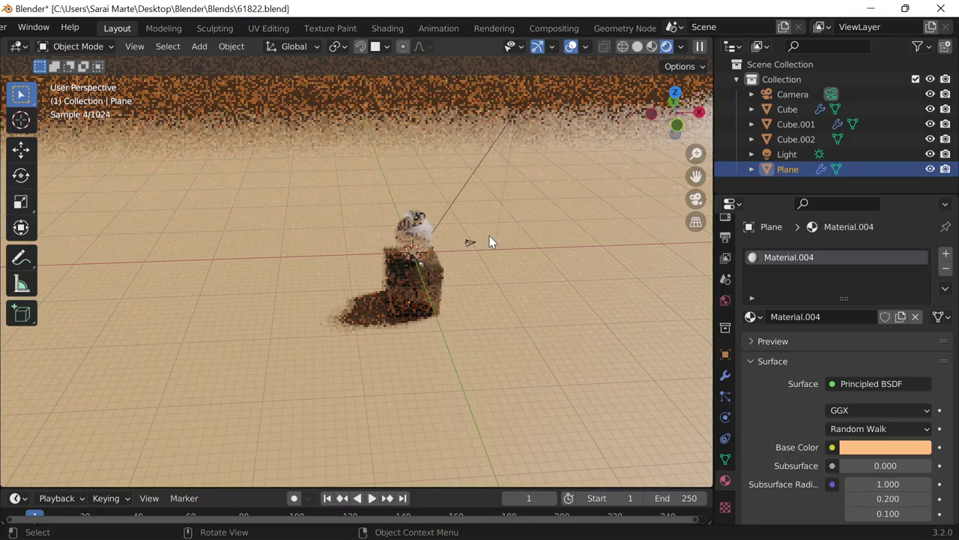
Step: Widen the 3D viewport to inspect the peach backdrop in the render preview
scroll(489, 241, up, 4)
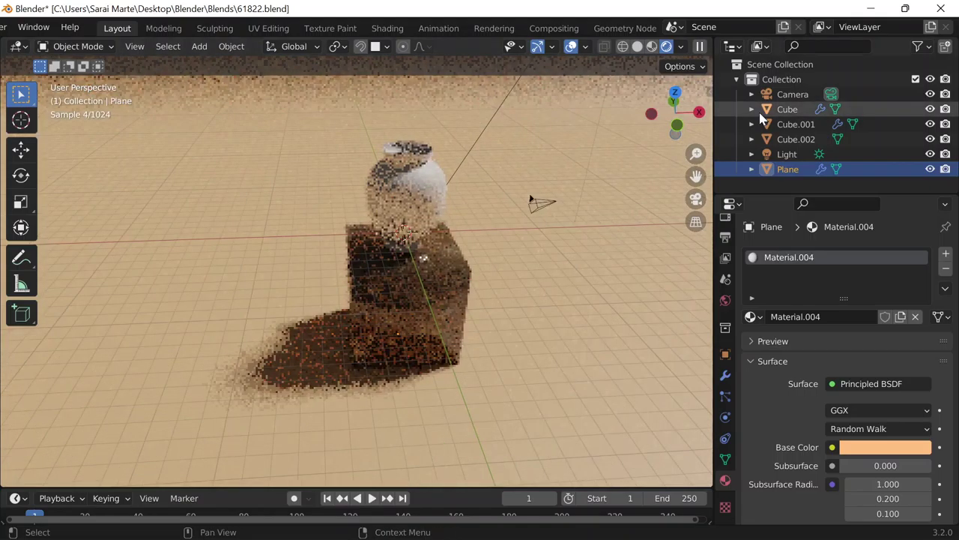
drag(715, 127, 859, 128)
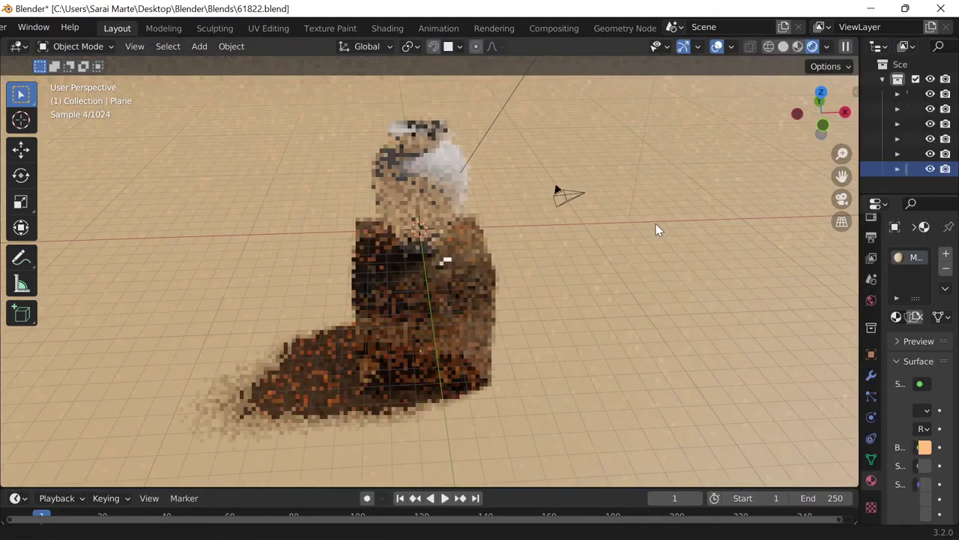
scroll(573, 232, down, 3)
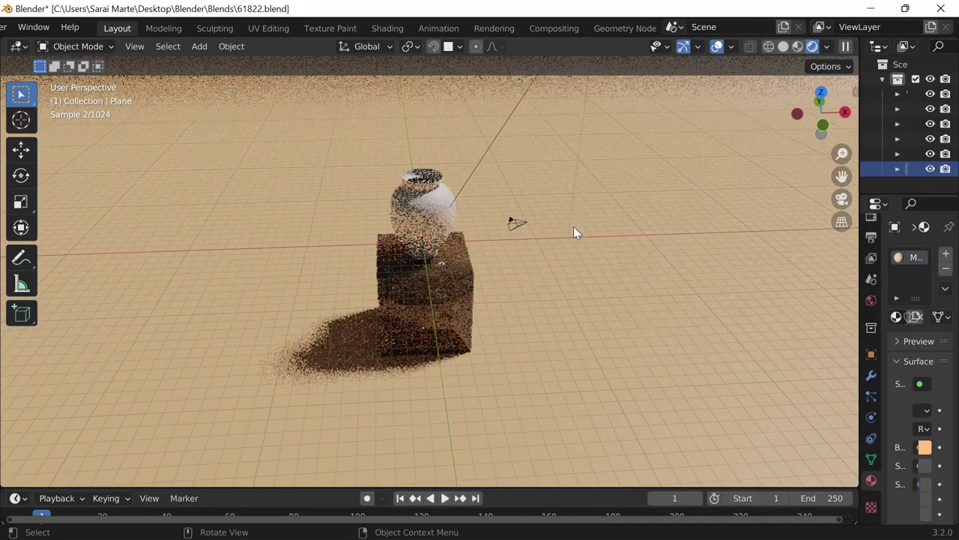
scroll(49, 30, down, 1)
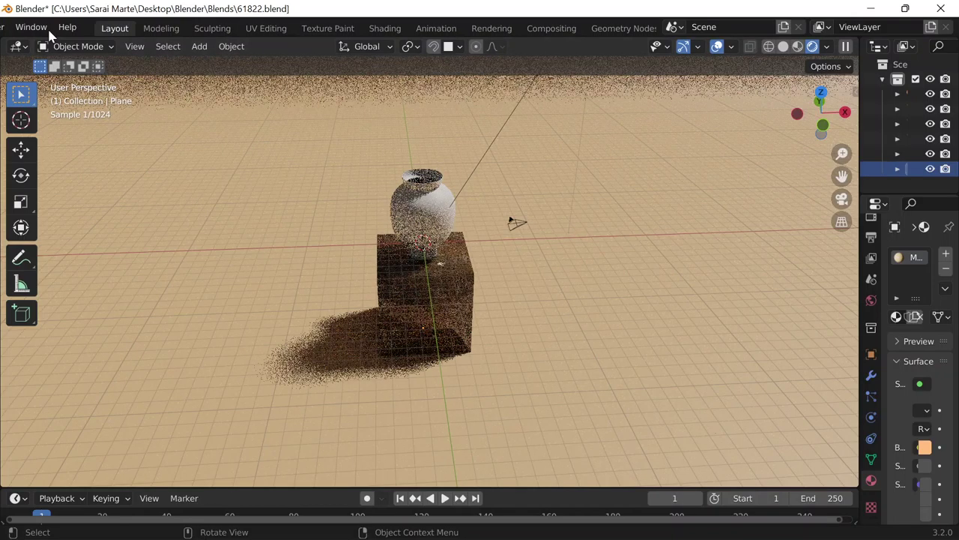
scroll(37, 30, down, 3)
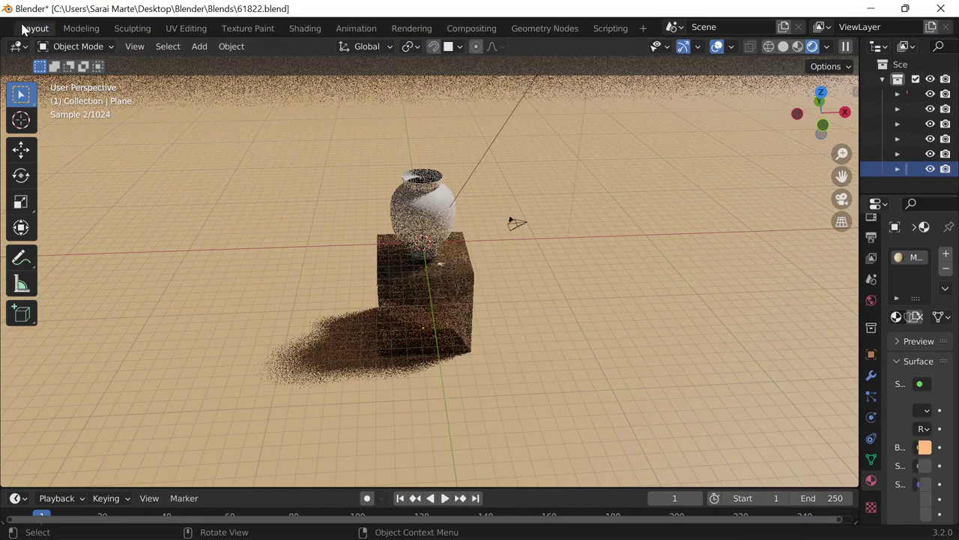
scroll(24, 28, up, 7)
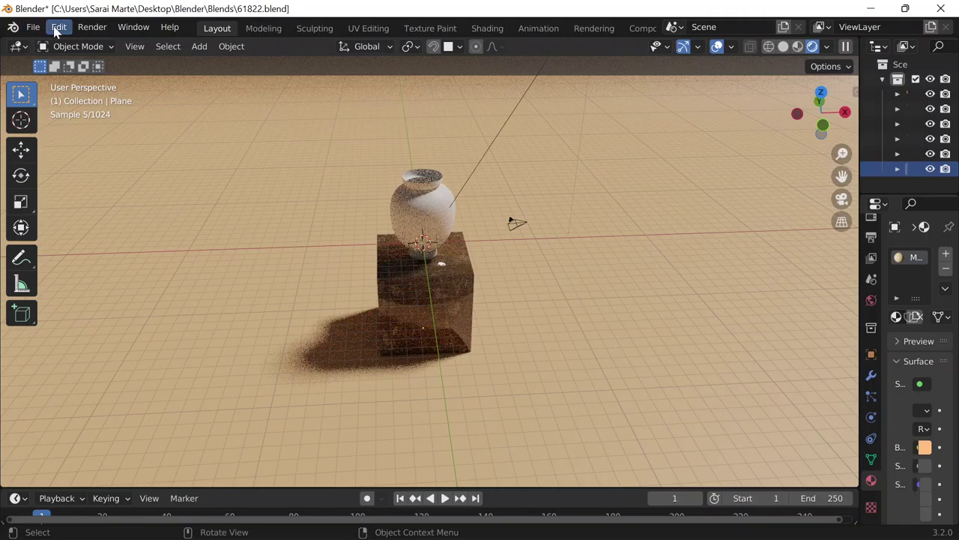
click(57, 28)
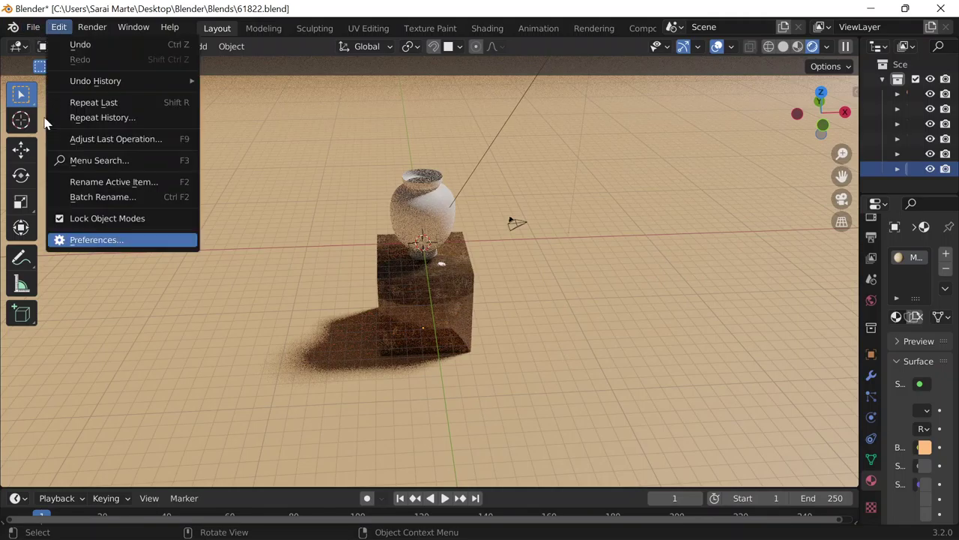
Step: Glance at Preferences, then frame the vase and pedestal through the camera view
click(94, 239)
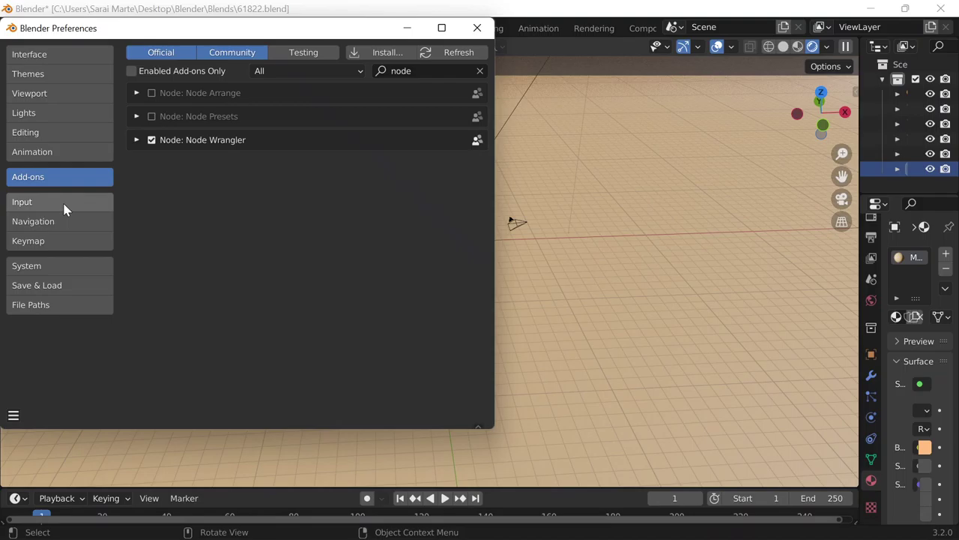
click(477, 28)
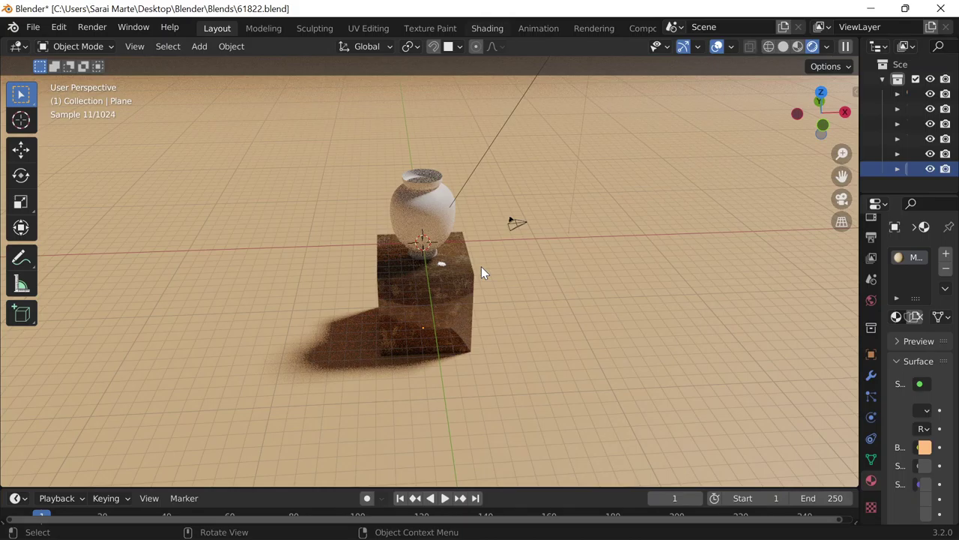
key(KP_0)
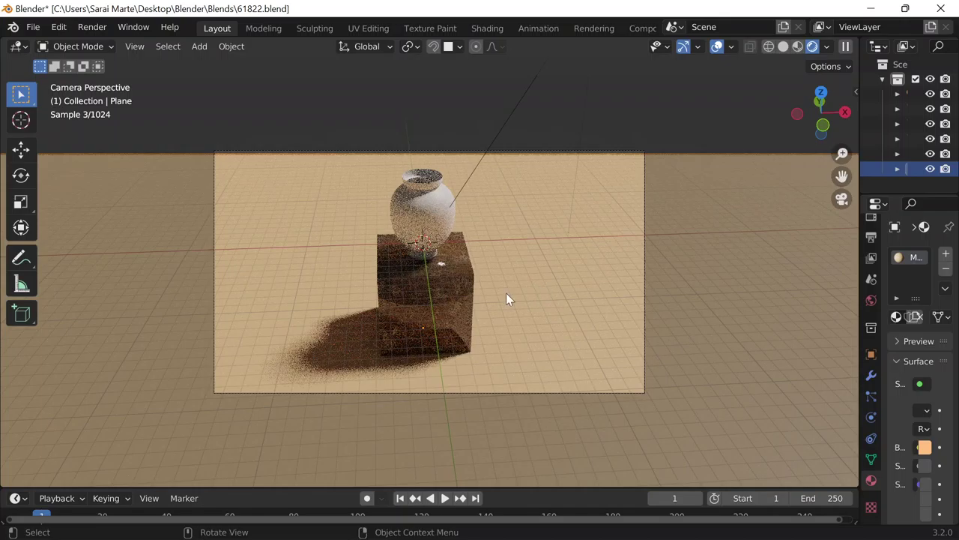
middle_drag(506, 292, 500, 167)
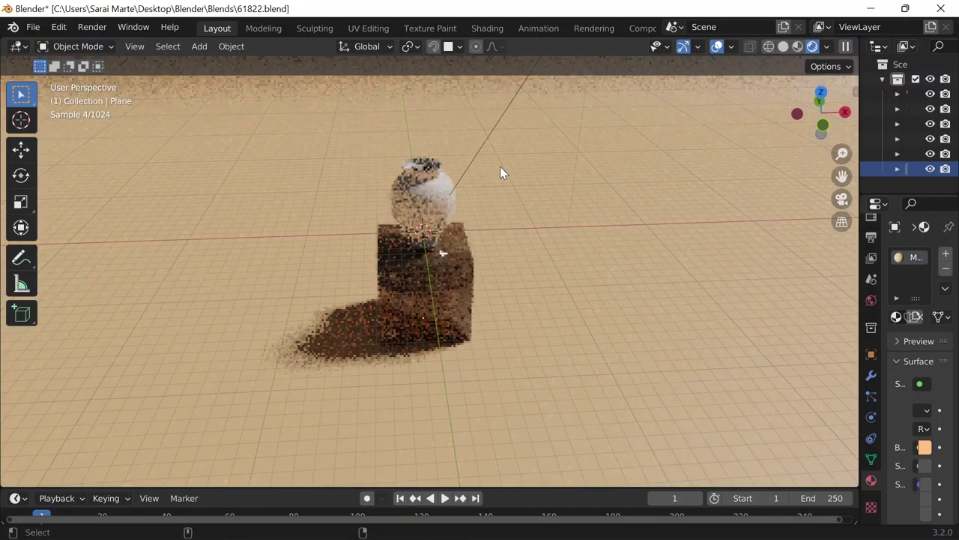
key(KP_0)
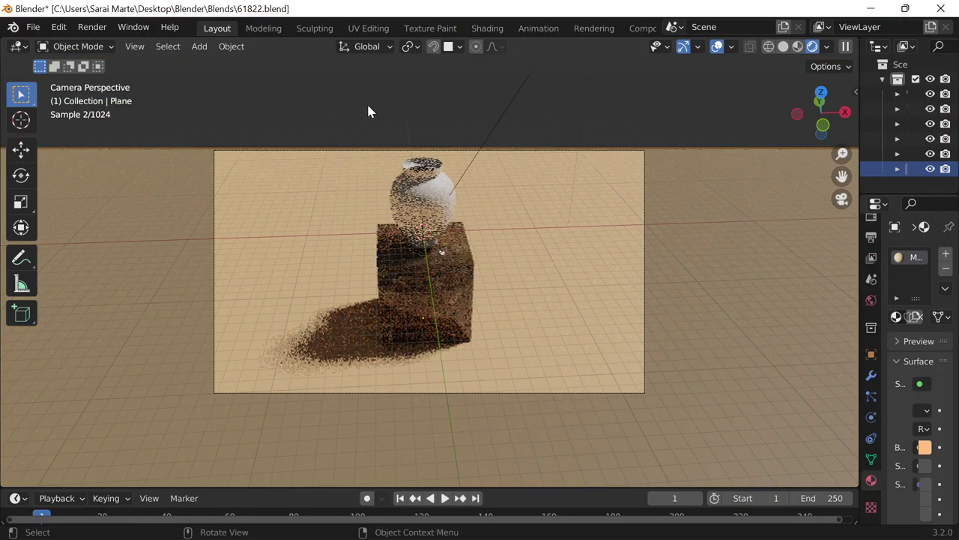
Step: Start a still-image render, then show the 1920 × 1080 Output settings in a wider panel
click(93, 27)
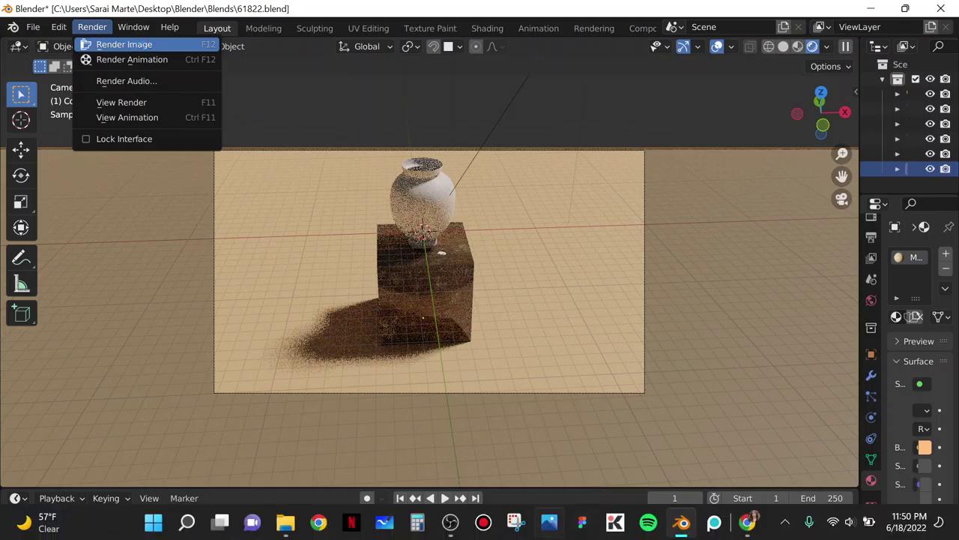
click(123, 44)
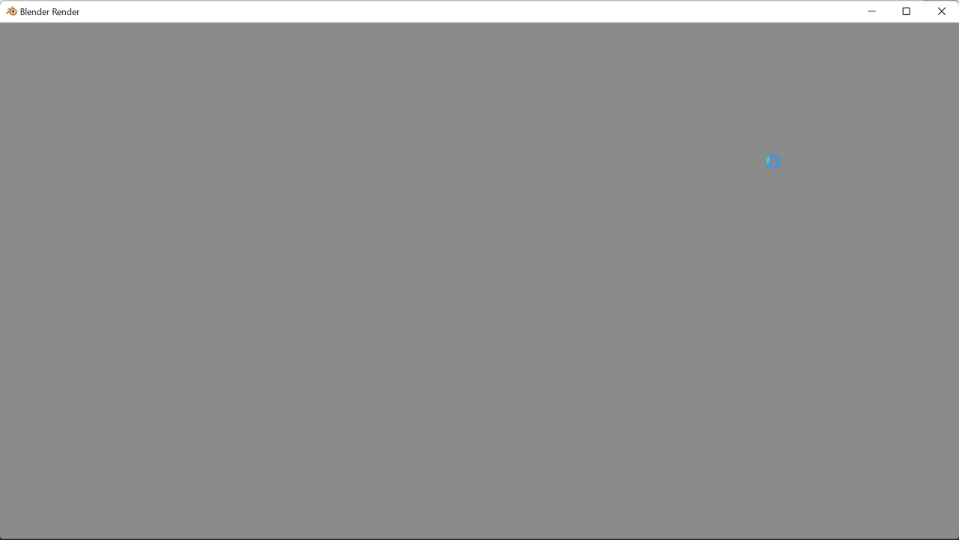
key(alt+Tab)
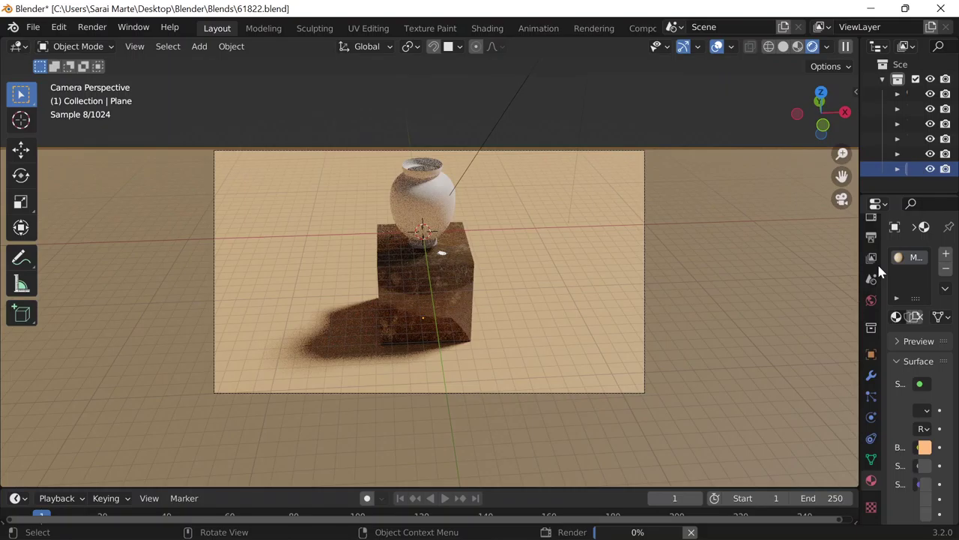
click(871, 257)
drag(861, 259, 768, 249)
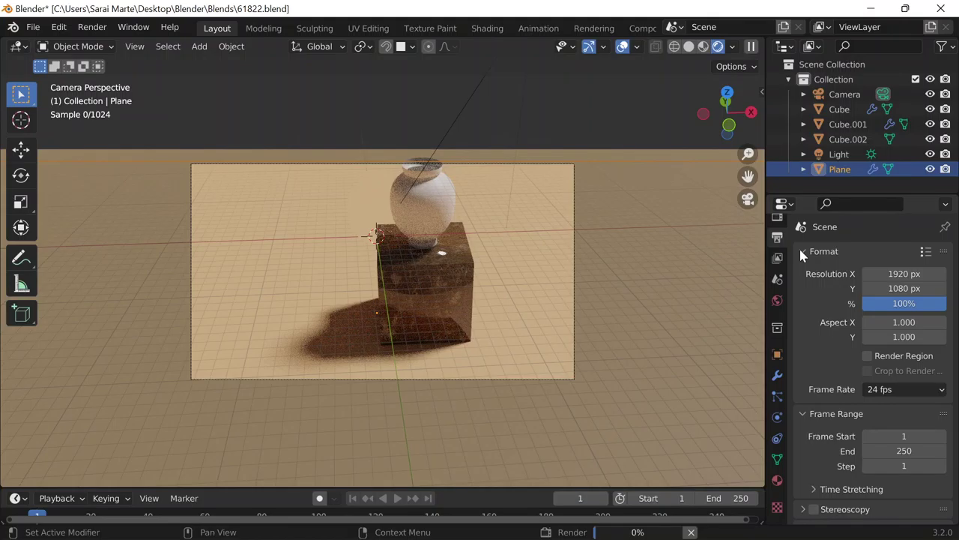
Step: Save the file and set Light Paths clamping to Direct Light 10 and Indirect Light 4
key(ctrl+s)
click(776, 258)
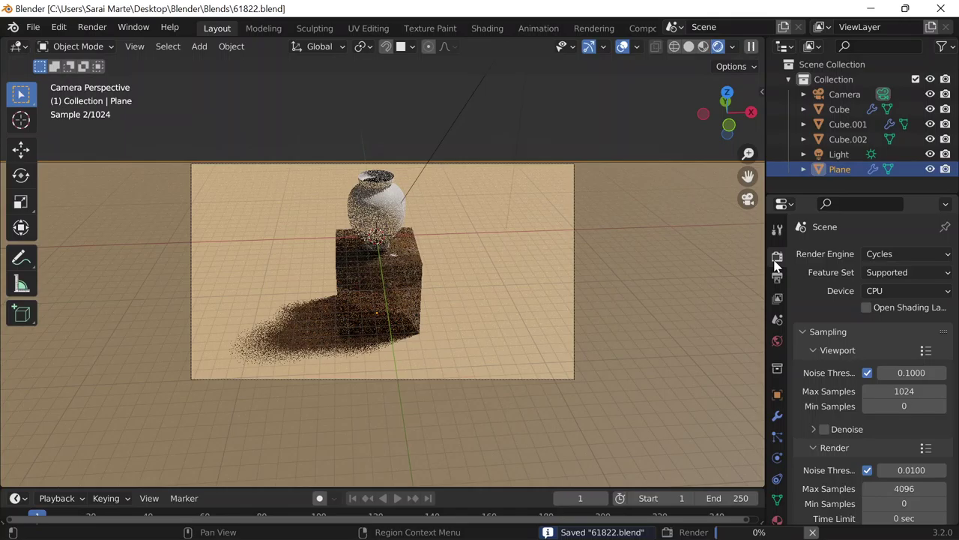
scroll(834, 437, down, 10)
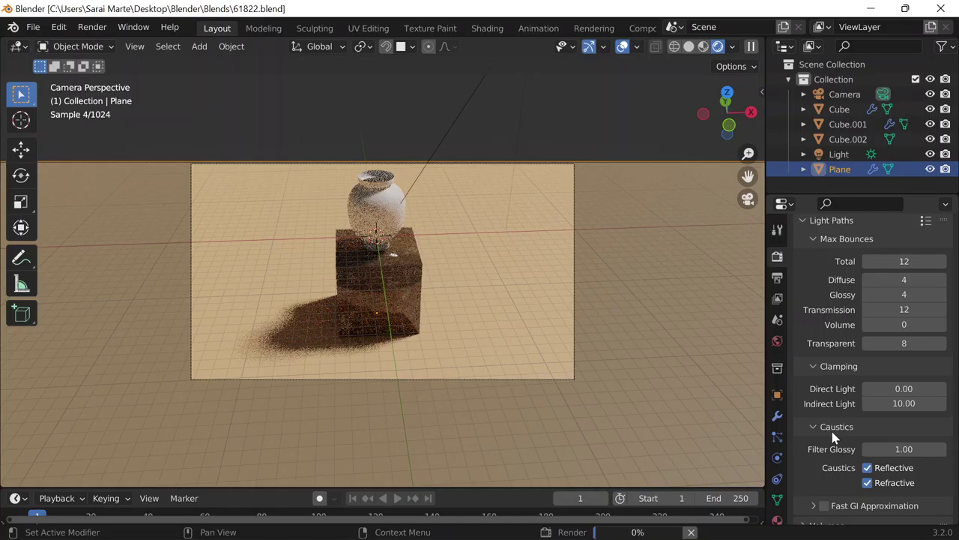
key(ctrl+z)
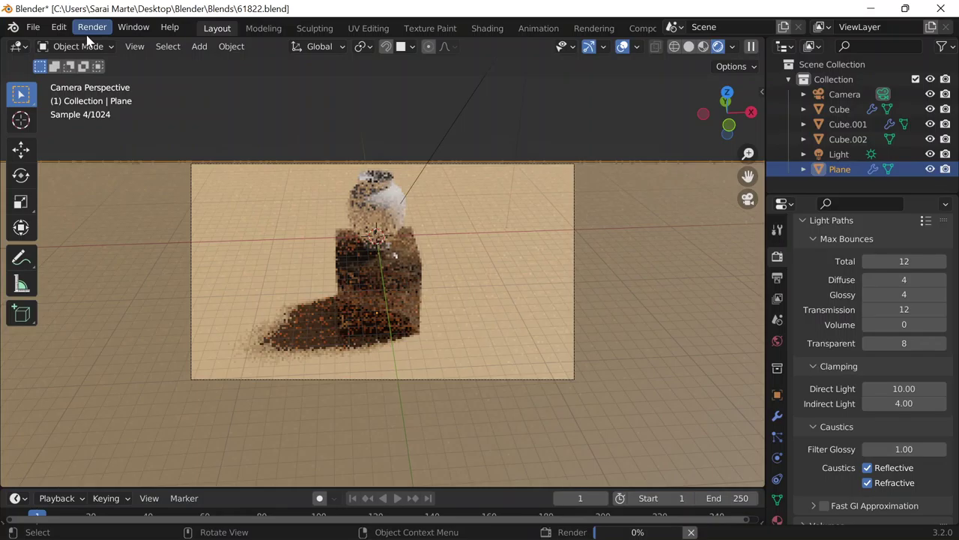
mouse_move(724, 405)
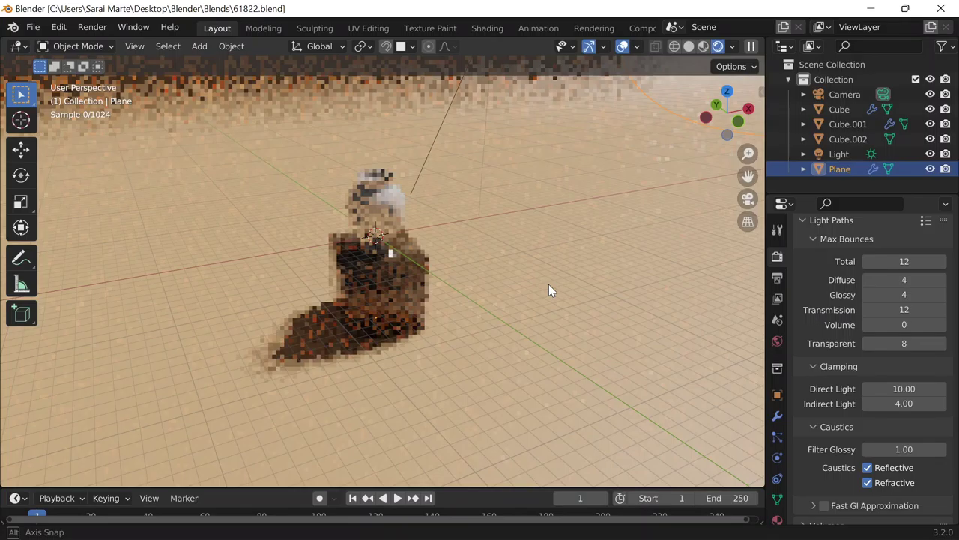
Step: Scale Camera, Cube.001, Cube.002, Light and Plane together and change viewport shading
middle_drag(548, 284, 485, 185)
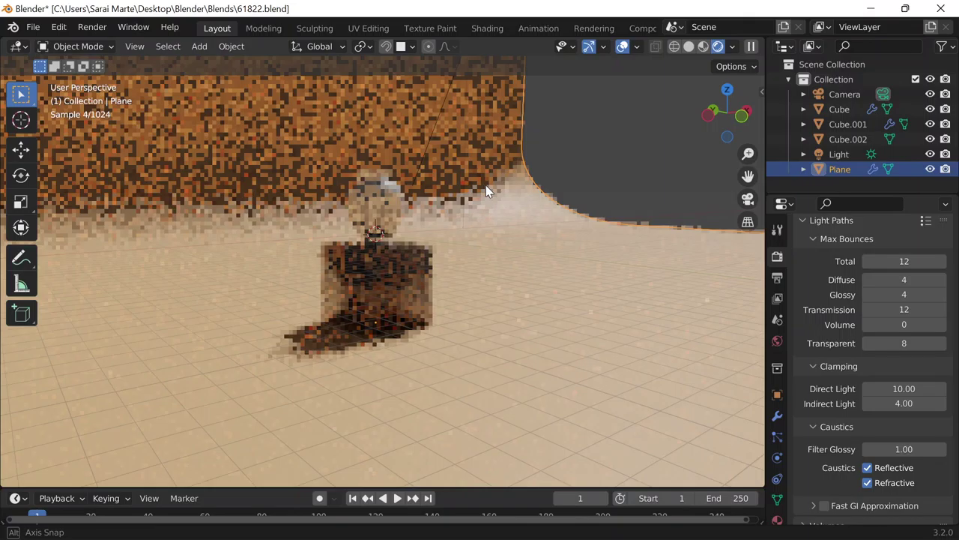
key(s)
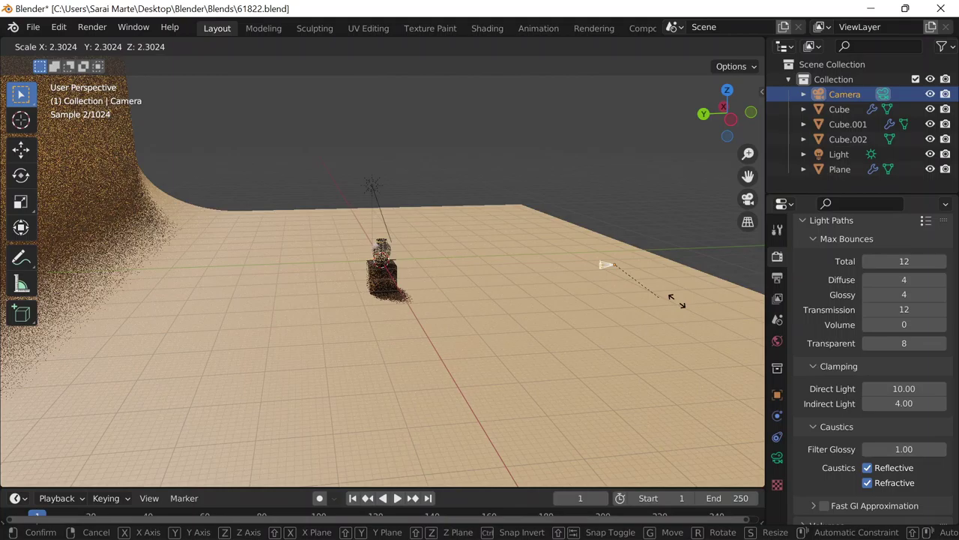
click(677, 299)
middle_drag(677, 300, 457, 314)
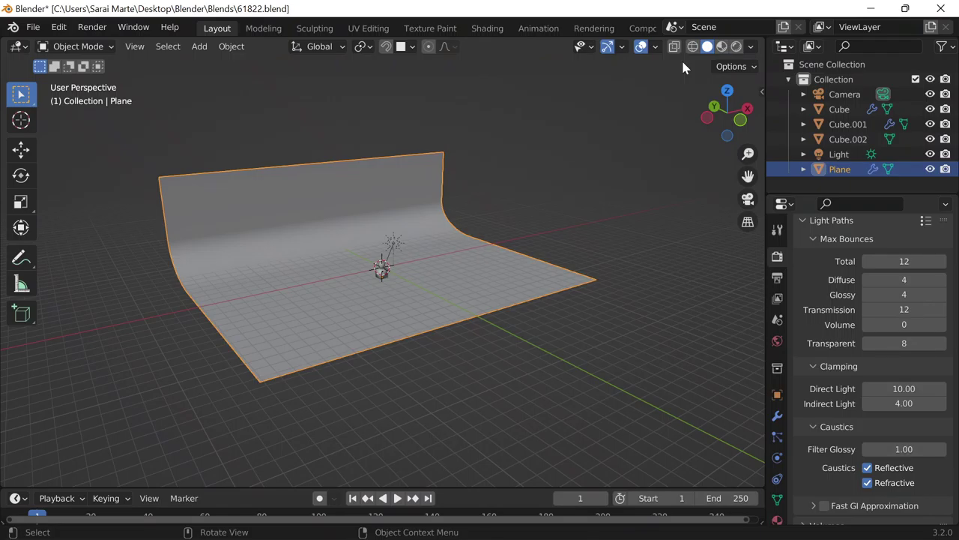
key(z)
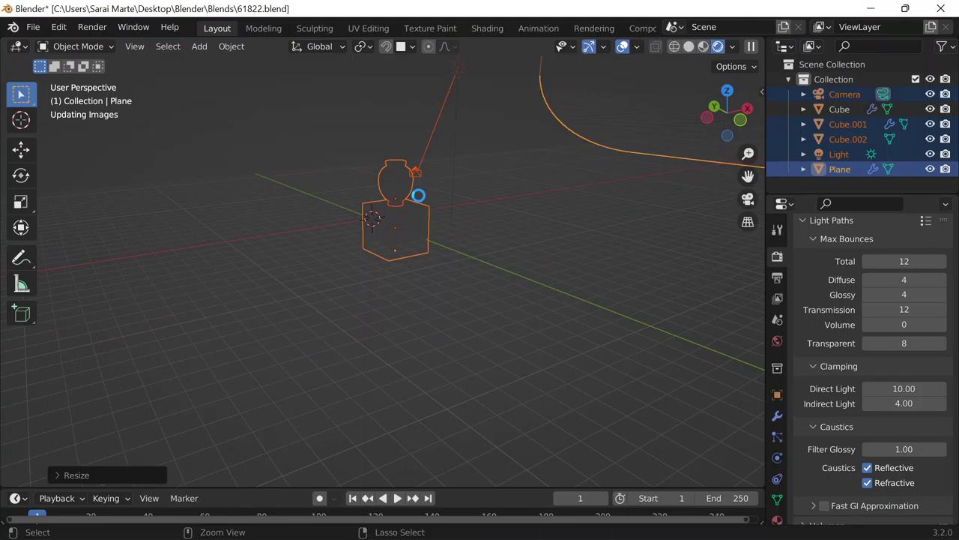
Step: Save 61822.blend and return to the camera view
key(ctrl+s)
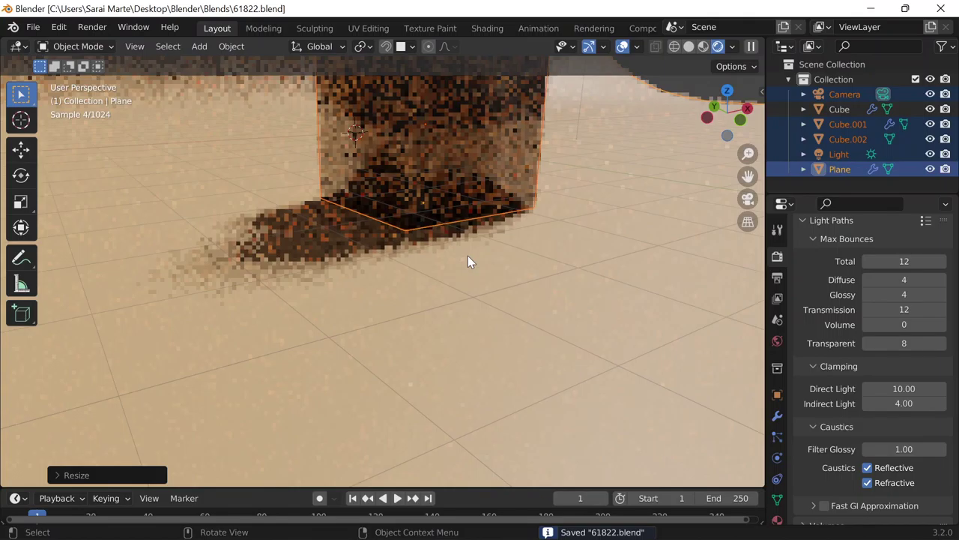
scroll(468, 255, down, 5)
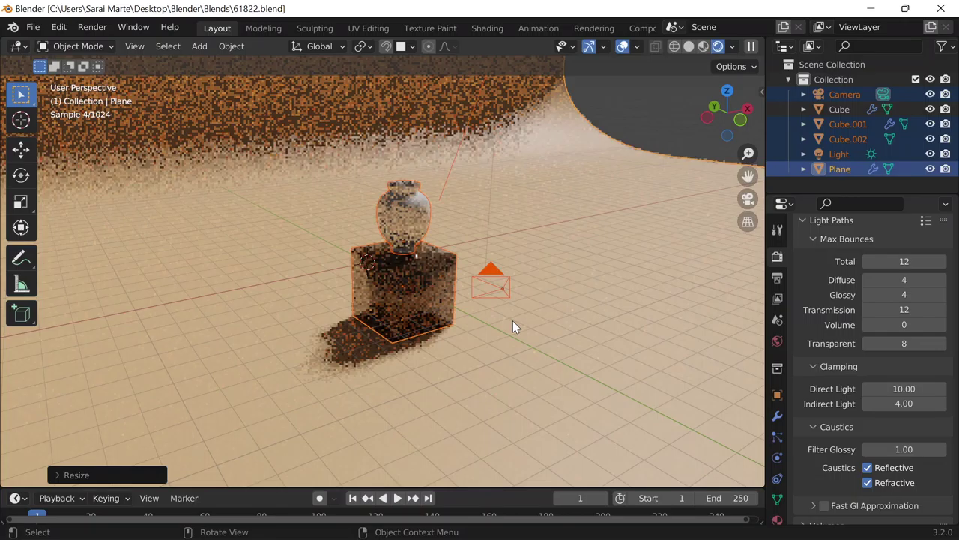
key(KP_0)
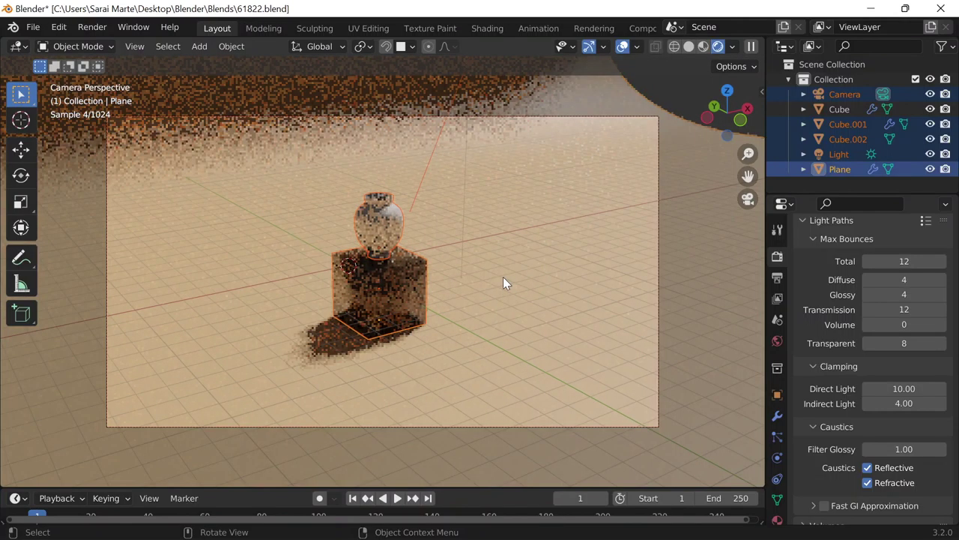
Step: Frame the vase and pedestal from the camera view and start a still render
middle_drag(503, 276, 516, 221)
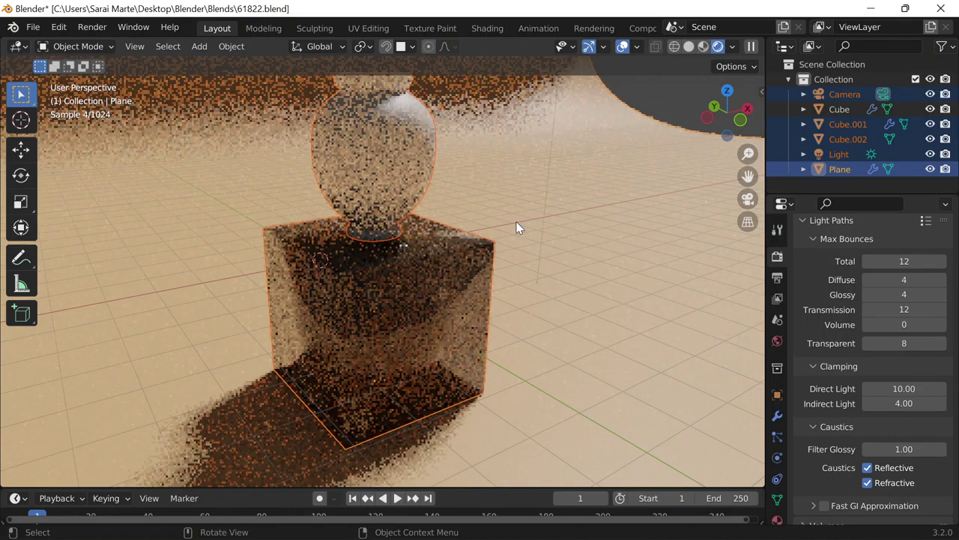
scroll(529, 227, down, 2)
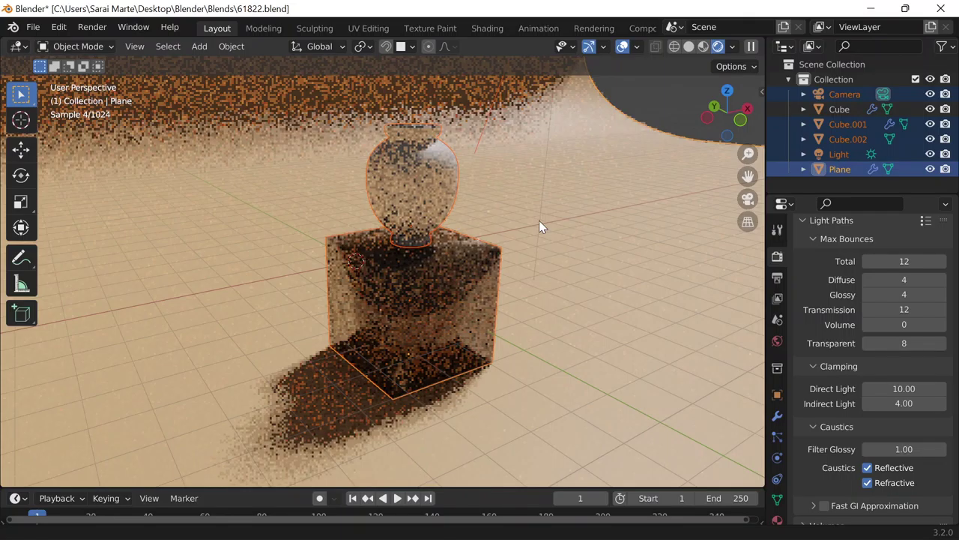
key(KP_0)
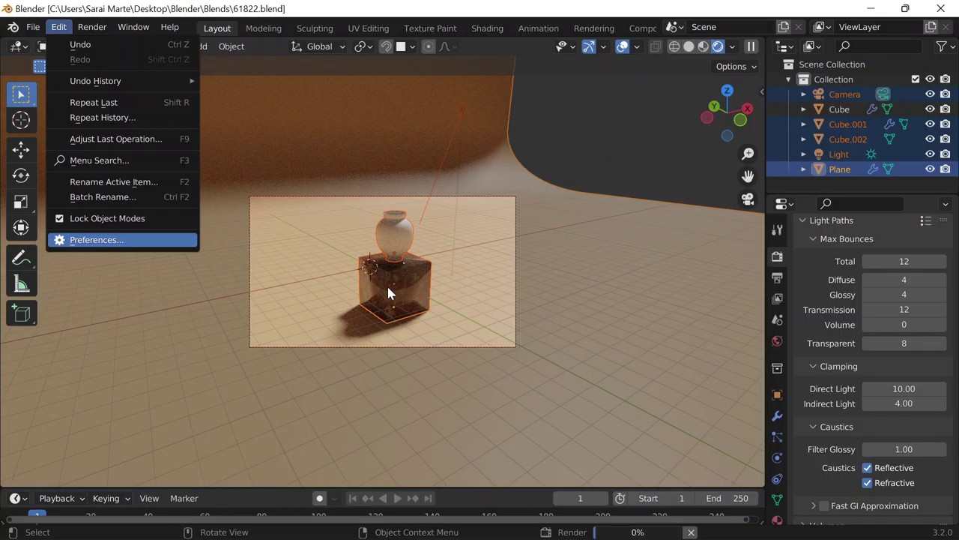
scroll(889, 285, up, 10)
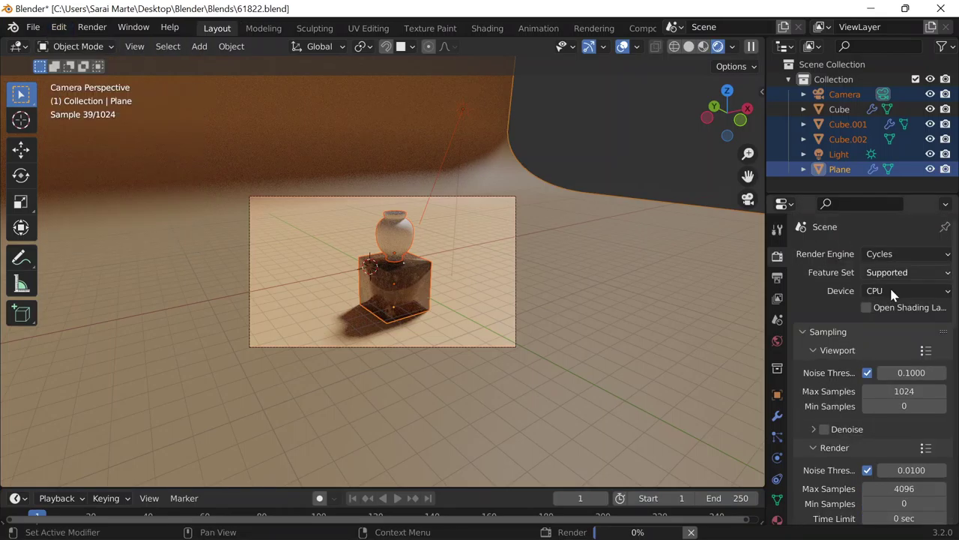
Step: Switch the Cycles render device from CPU to GPU Compute, then move over to the Chrome window
click(891, 293)
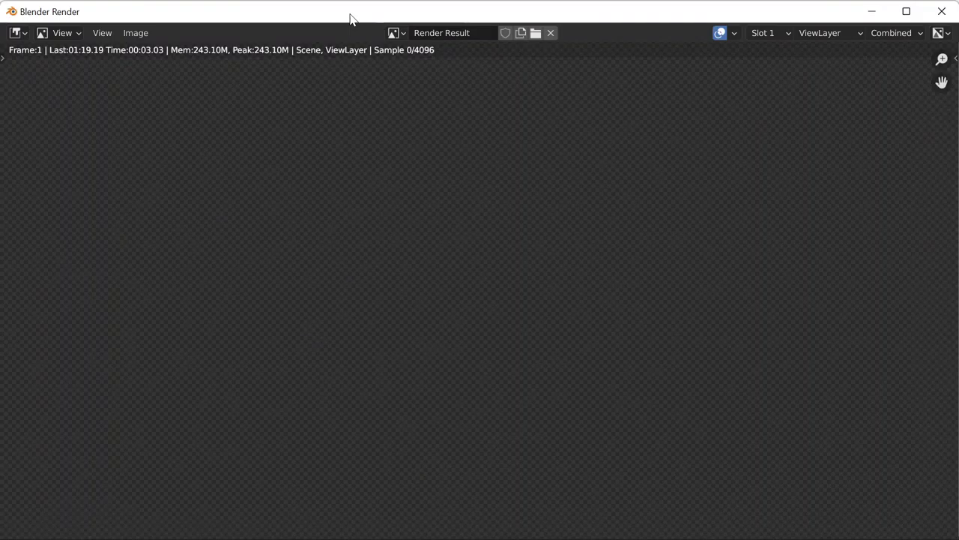
mouse_move(746, 506)
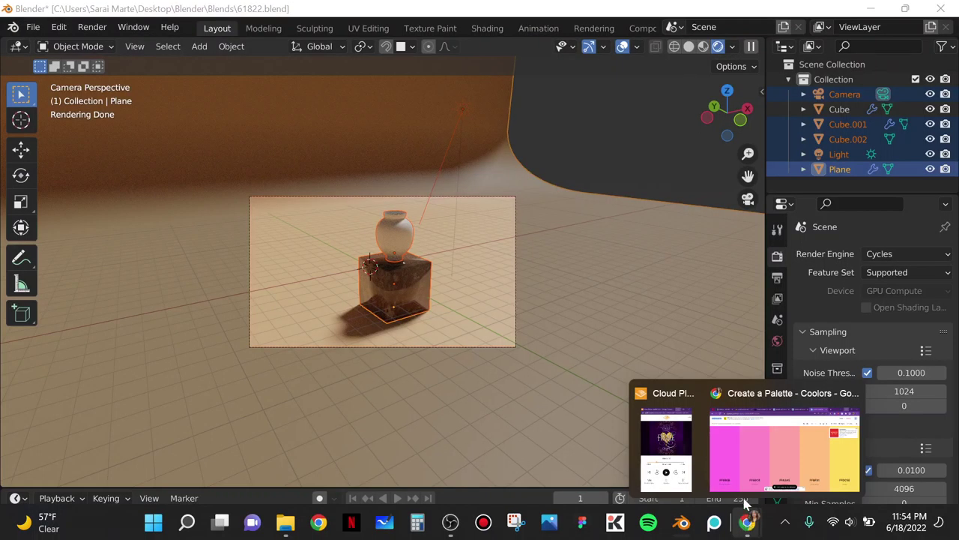
click(671, 446)
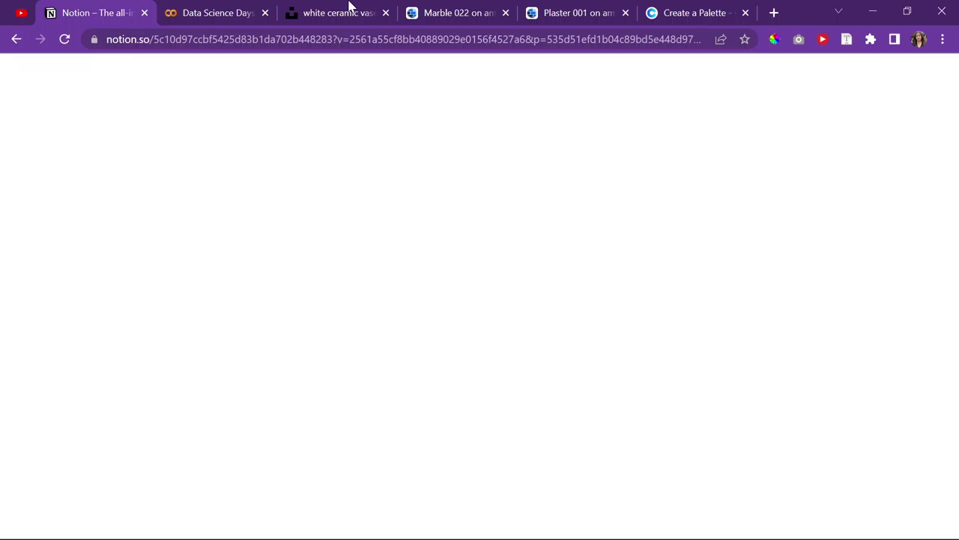